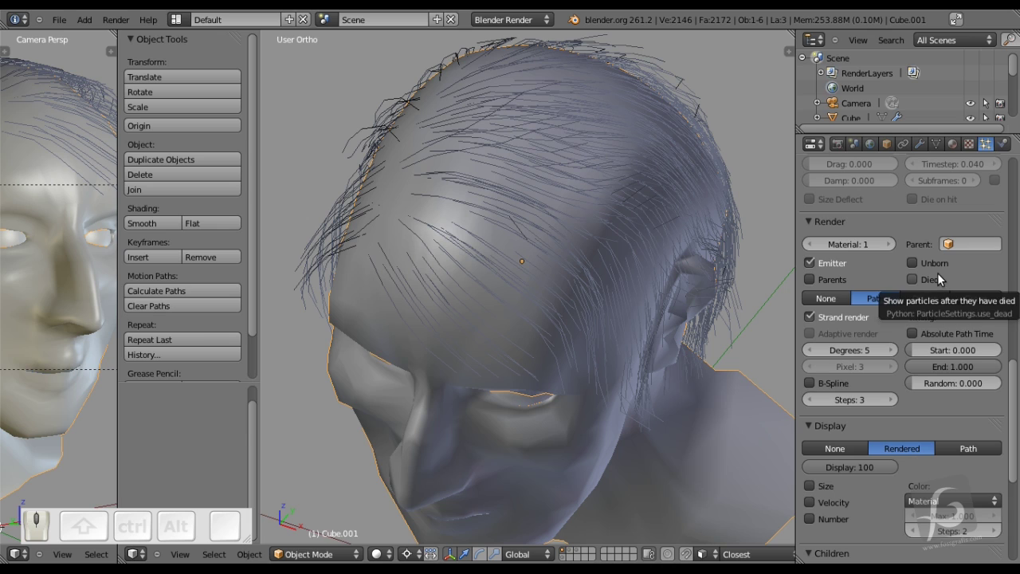
Create a new material for the head mesh and name it skin.
{"action": "left_click", "coordinate": [890, 244]}
{"action": "scroll", "coordinate": [923, 211], "scroll_direction": "up", "scroll_amount": 3}
{"action": "left_click", "coordinate": [954, 144]}
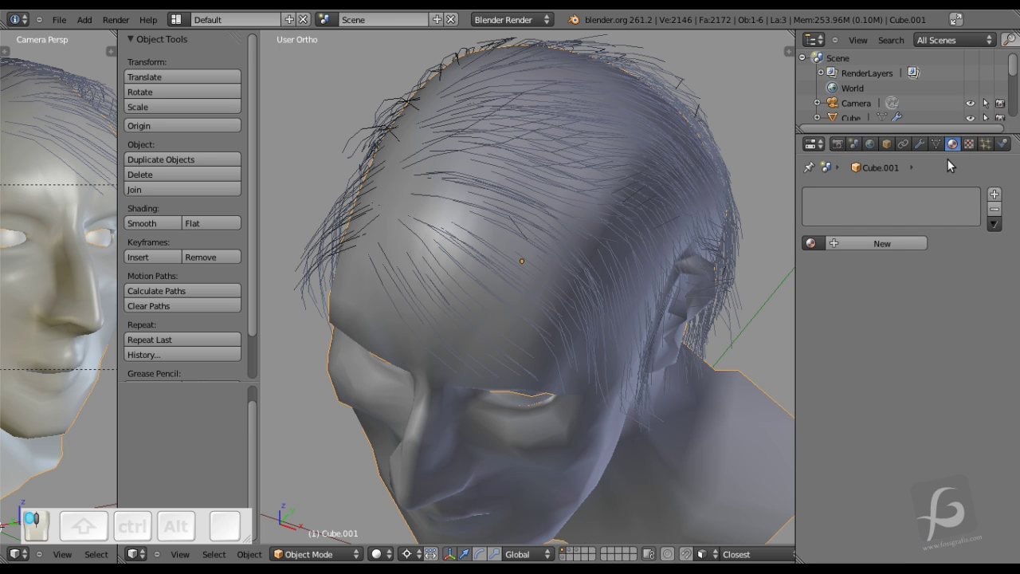
{"action": "middle_click_drag", "start_coordinate": [697, 176], "coordinate": [624, 257]}
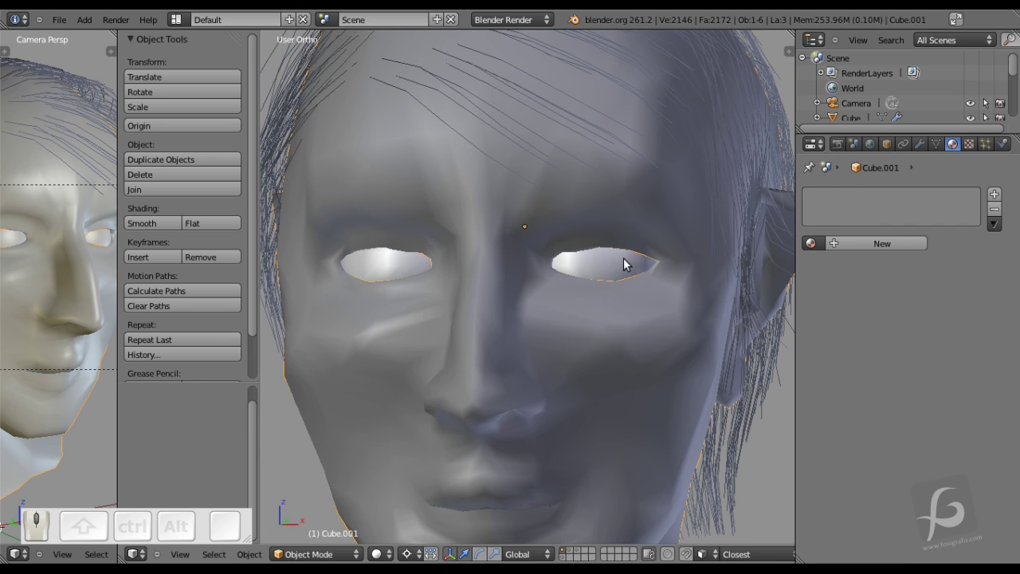
{"action": "left_click", "coordinate": [910, 244]}
{"action": "left_click", "coordinate": [867, 243]}
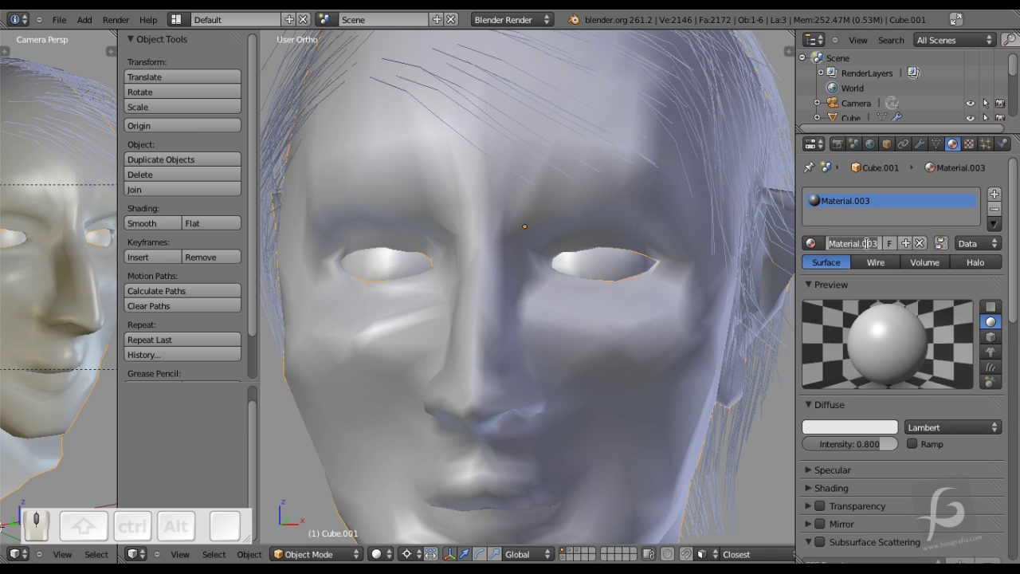
{"action": "type", "text": "skin"}
{"action": "key", "text": "Return"}
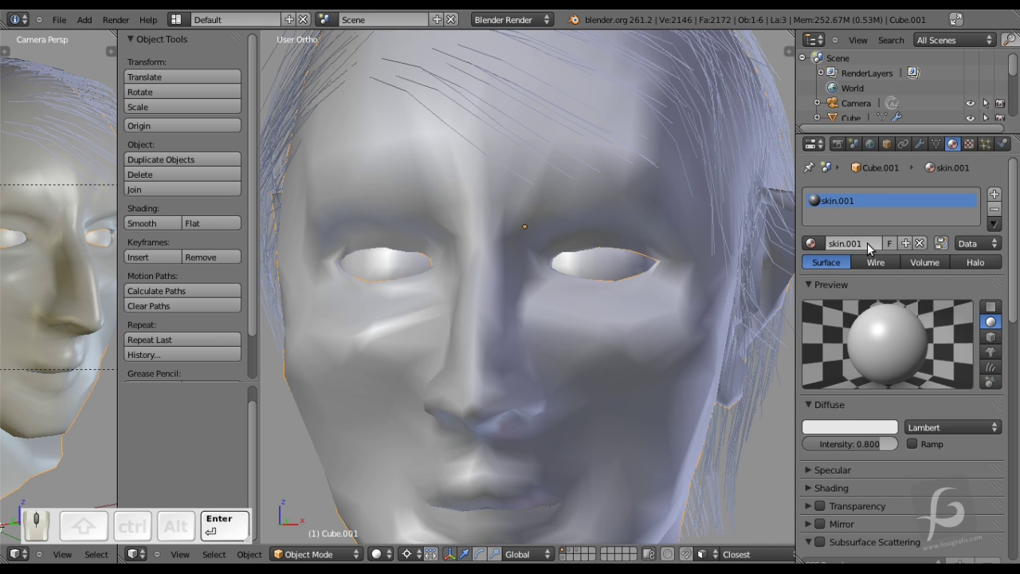
Make the head's skin material shadeless in its shading settings.
{"action": "middle_click_drag", "start_coordinate": [753, 193], "coordinate": [729, 211]}
{"action": "scroll", "coordinate": [741, 257], "scroll_direction": "down", "scroll_amount": 3}
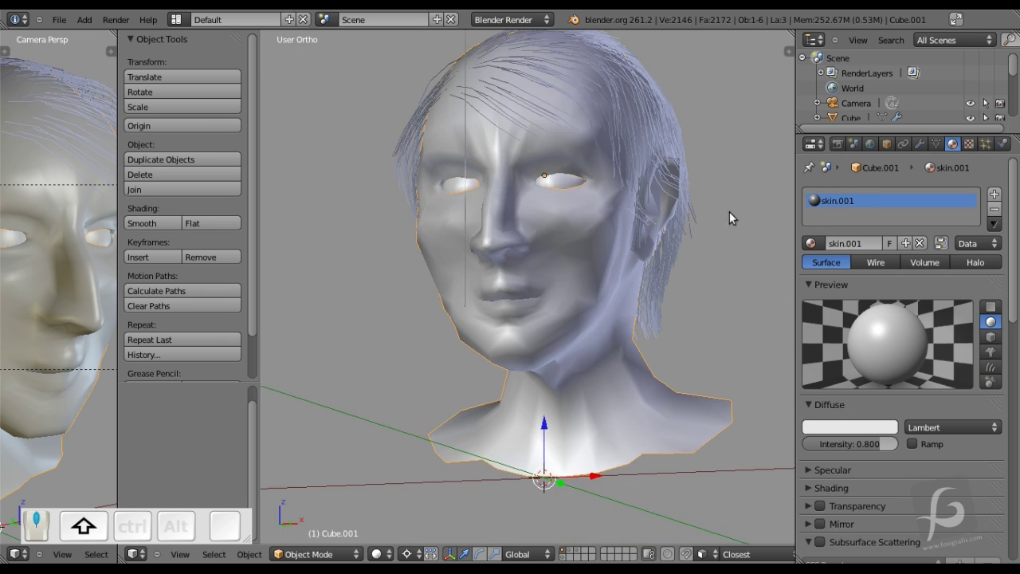
{"action": "scroll", "coordinate": [883, 361], "scroll_direction": "down", "scroll_amount": 3}
{"action": "left_click", "coordinate": [845, 381]}
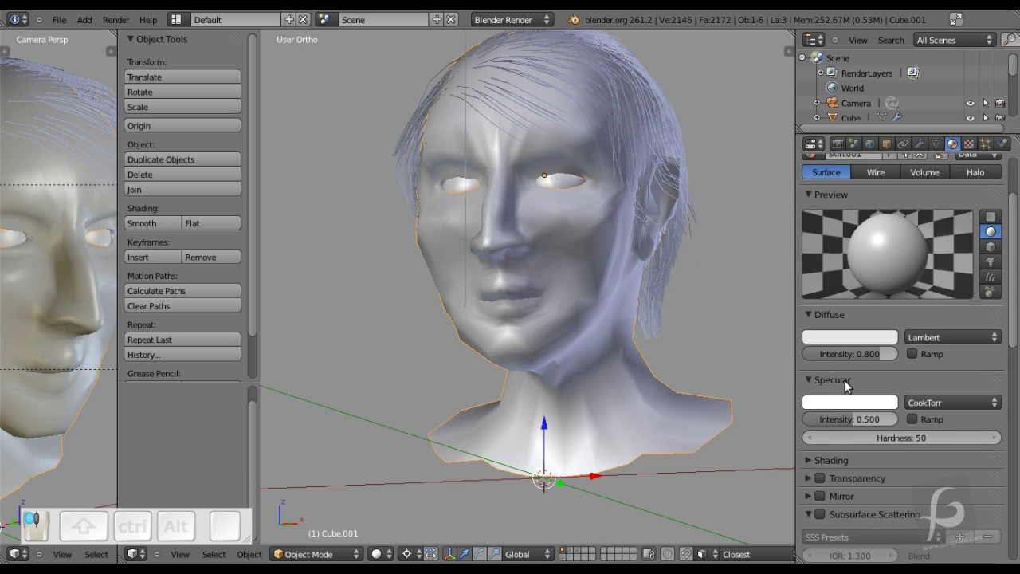
{"action": "left_click", "coordinate": [845, 380]}
{"action": "left_click", "coordinate": [827, 401]}
{"action": "scroll", "coordinate": [846, 404], "scroll_direction": "down", "scroll_amount": 2}
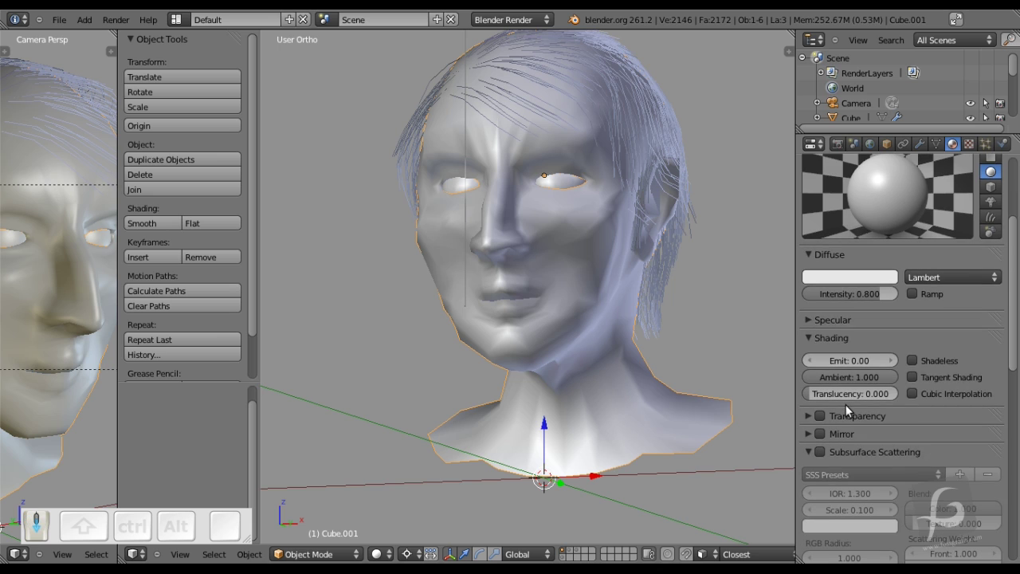
{"action": "left_click", "coordinate": [916, 361]}
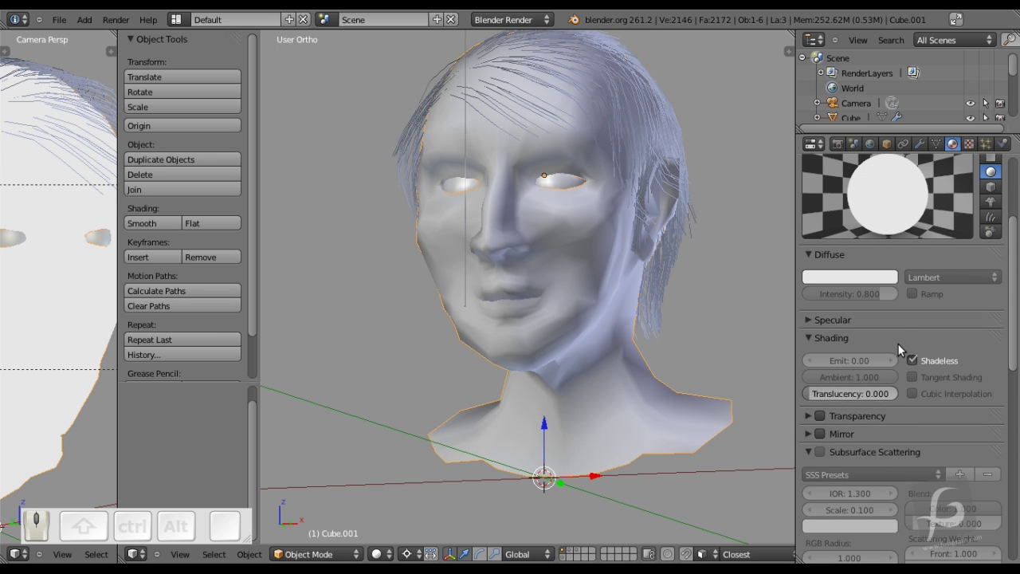
Add a new texture to the skin material and set its type to Image or Movie.
{"action": "scroll", "coordinate": [898, 344], "scroll_direction": "up", "scroll_amount": 4}
{"action": "scroll", "coordinate": [901, 351], "scroll_direction": "up", "scroll_amount": 2}
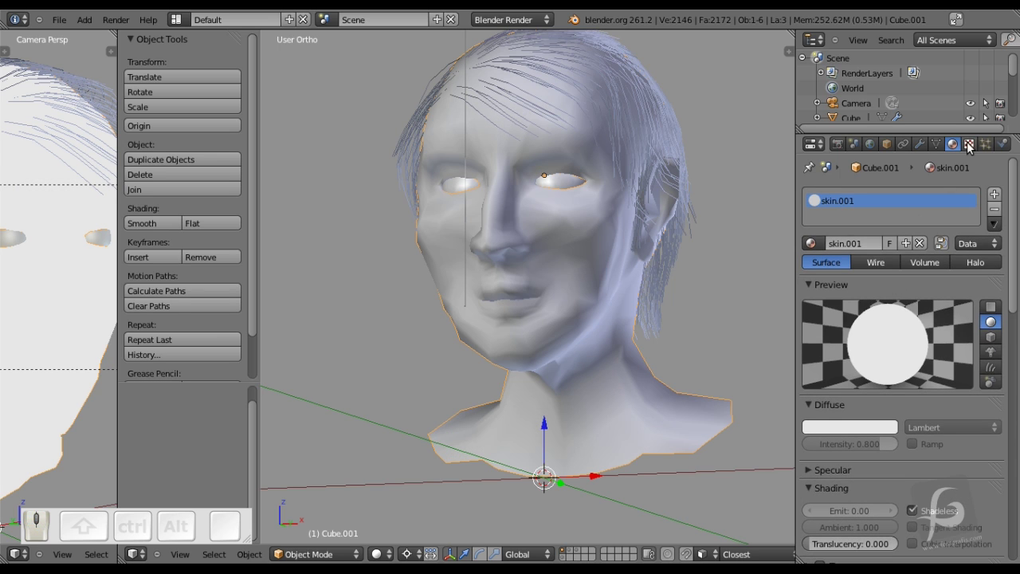
{"action": "left_click", "coordinate": [970, 143]}
{"action": "left_click", "coordinate": [907, 301]}
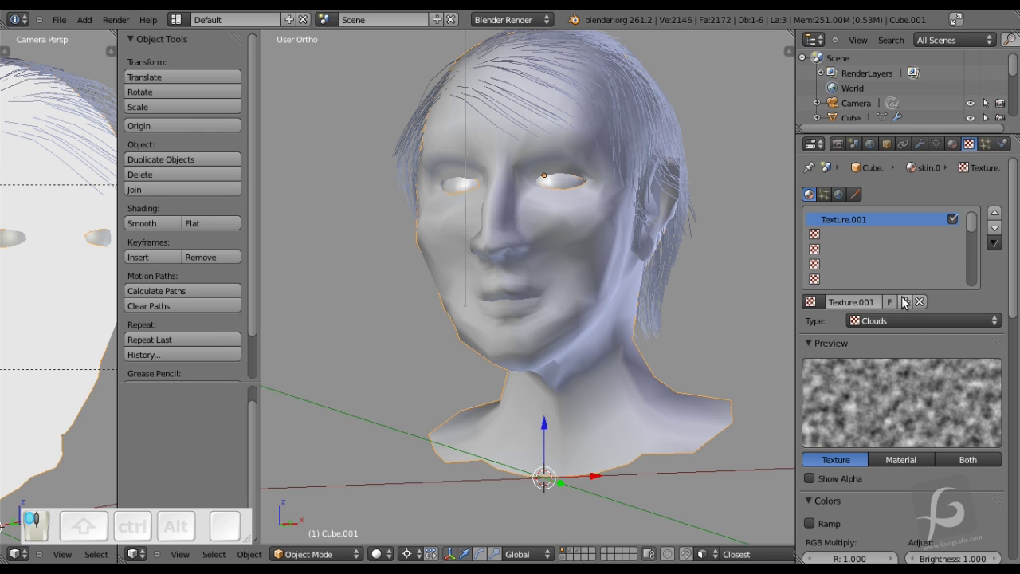
{"action": "left_click", "coordinate": [909, 318]}
{"action": "left_click", "coordinate": [921, 225]}
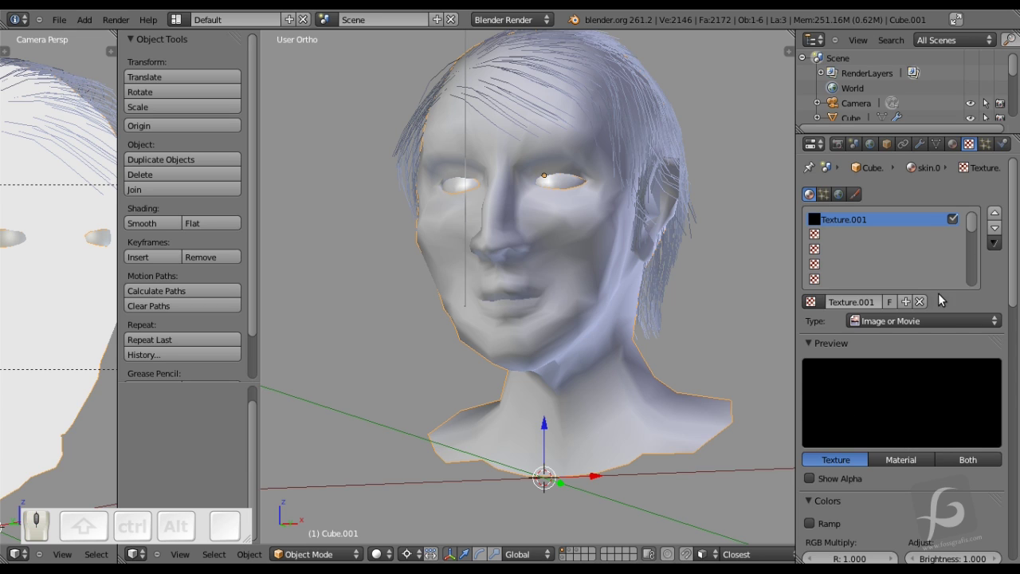
Load b1.jpg from the Blendfile/Blender_matcap folder as the skin texture's image, browsing the files as thumbnails.
{"action": "scroll", "coordinate": [938, 348], "scroll_direction": "down", "scroll_amount": 5}
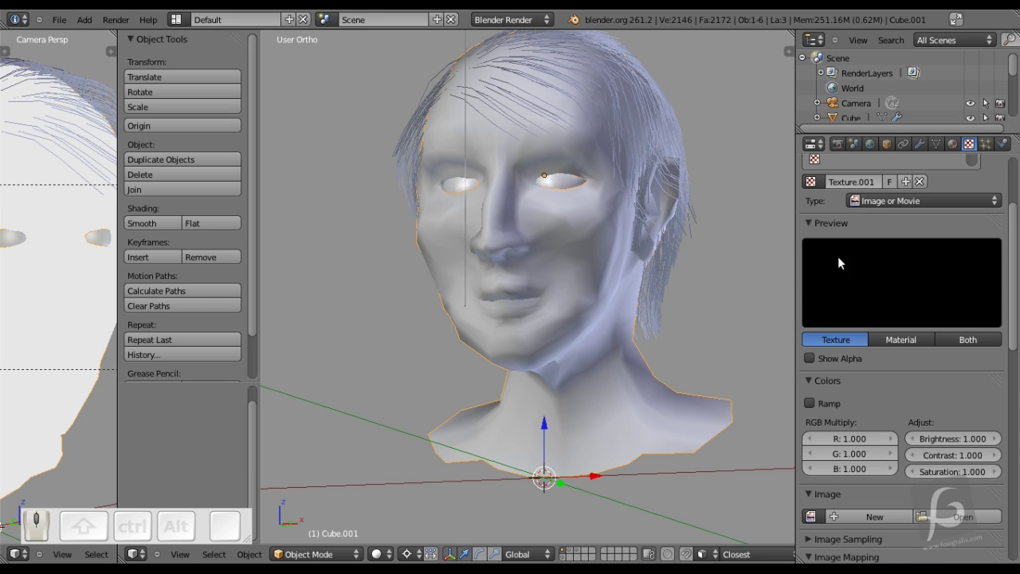
{"action": "left_click", "coordinate": [929, 517]}
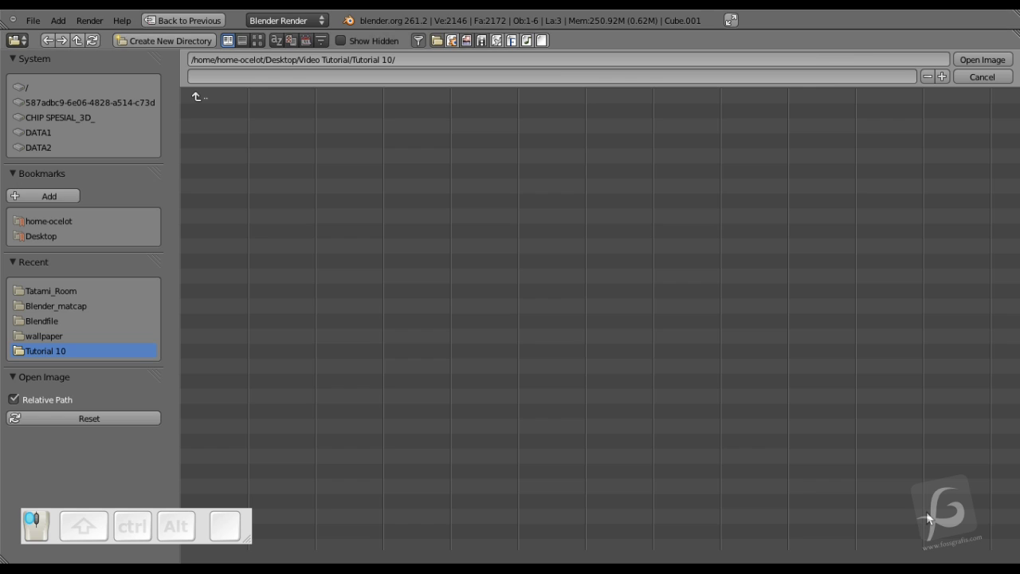
{"action": "left_click", "coordinate": [57, 321]}
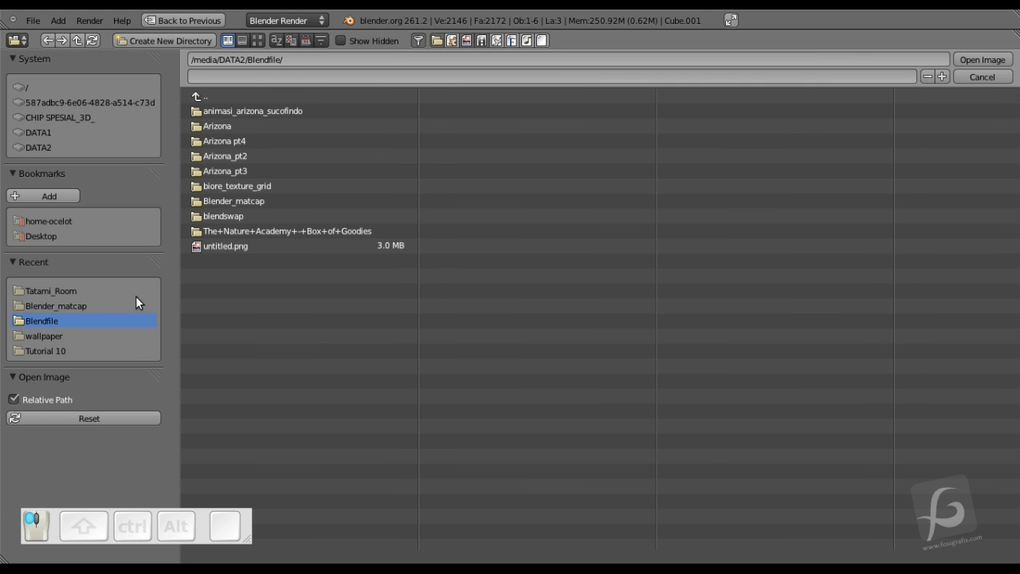
{"action": "left_click", "coordinate": [254, 201]}
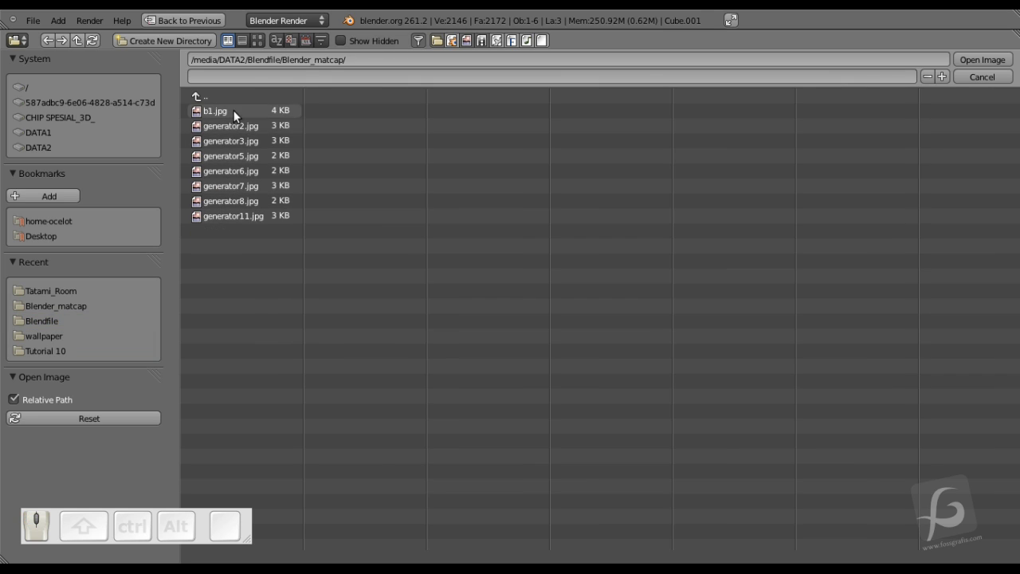
{"action": "left_click", "coordinate": [256, 40]}
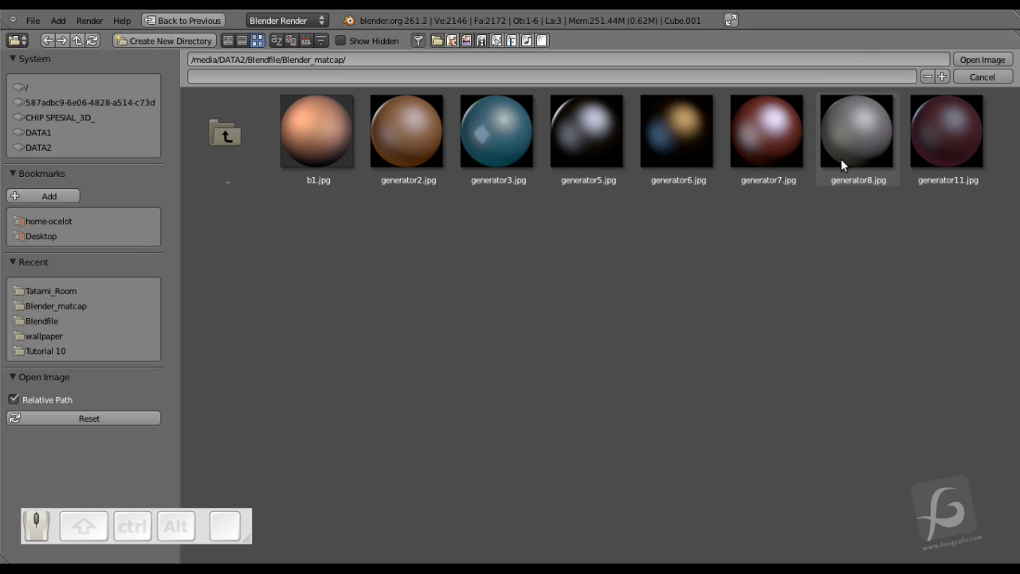
{"action": "left_click", "coordinate": [343, 150]}
{"action": "left_click", "coordinate": [968, 62]}
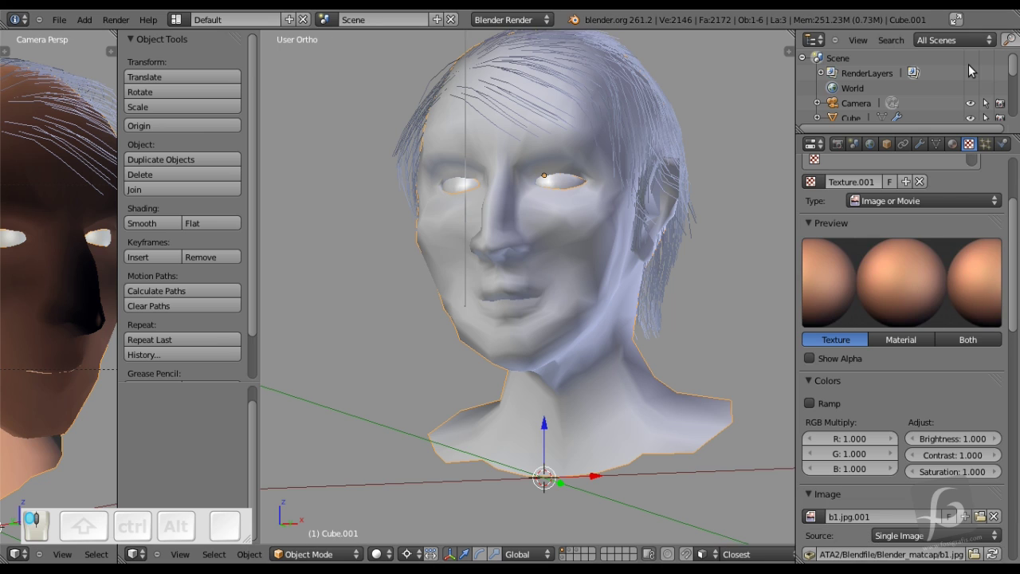
Set the skin texture's mapping coordinates to Normal.
{"action": "scroll", "coordinate": [60, 308], "scroll_direction": "down", "scroll_amount": 5}
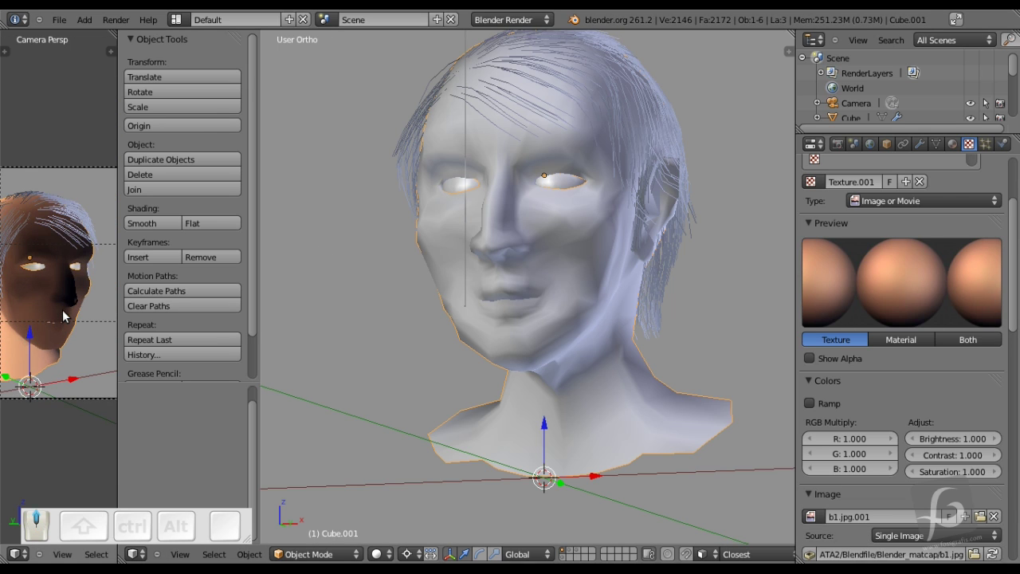
{"action": "middle_click_drag", "start_coordinate": [65, 321], "coordinate": [42, 331]}
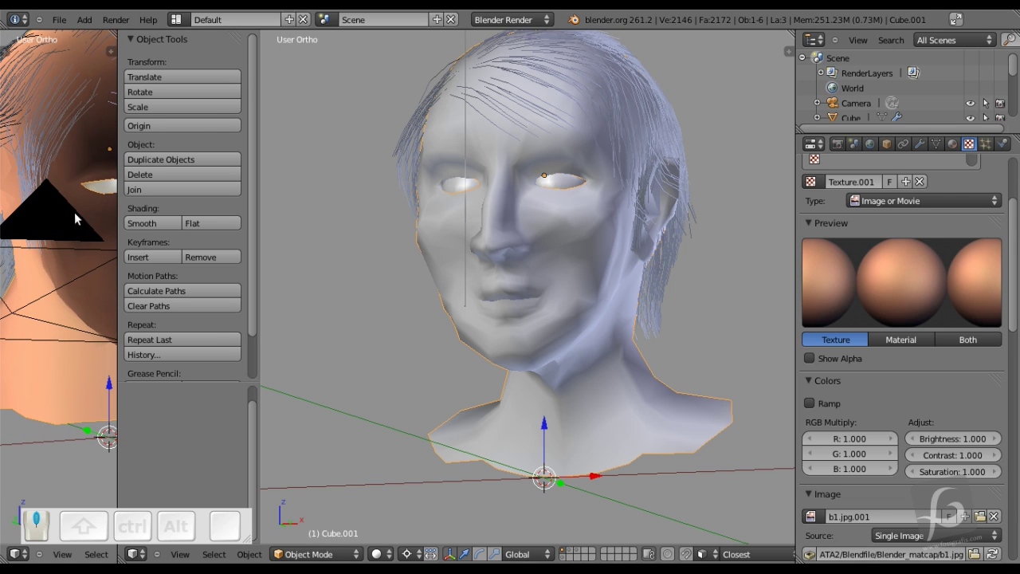
{"action": "scroll", "coordinate": [898, 376], "scroll_direction": "down", "scroll_amount": 6}
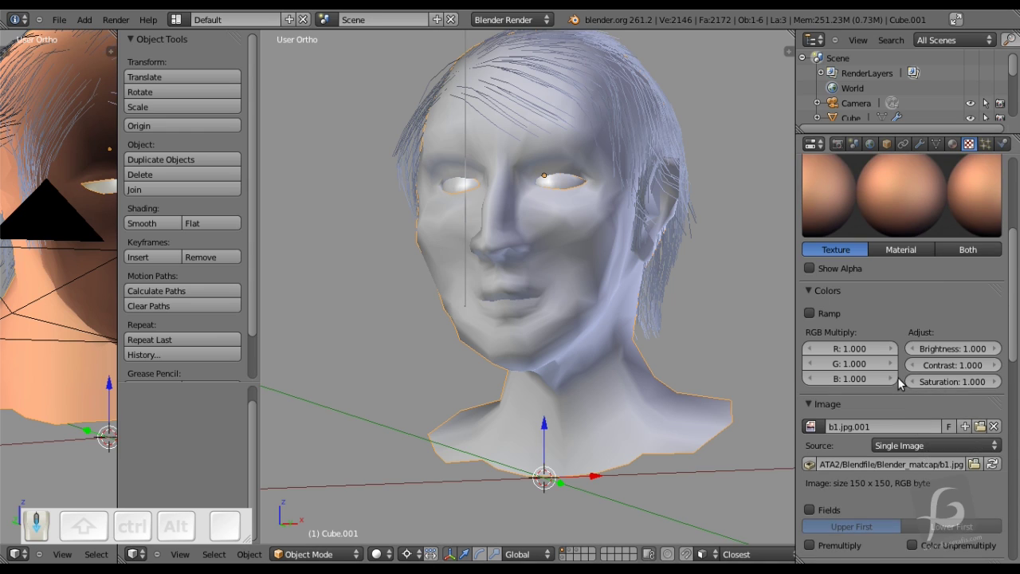
{"action": "scroll", "coordinate": [898, 375], "scroll_direction": "down", "scroll_amount": 8}
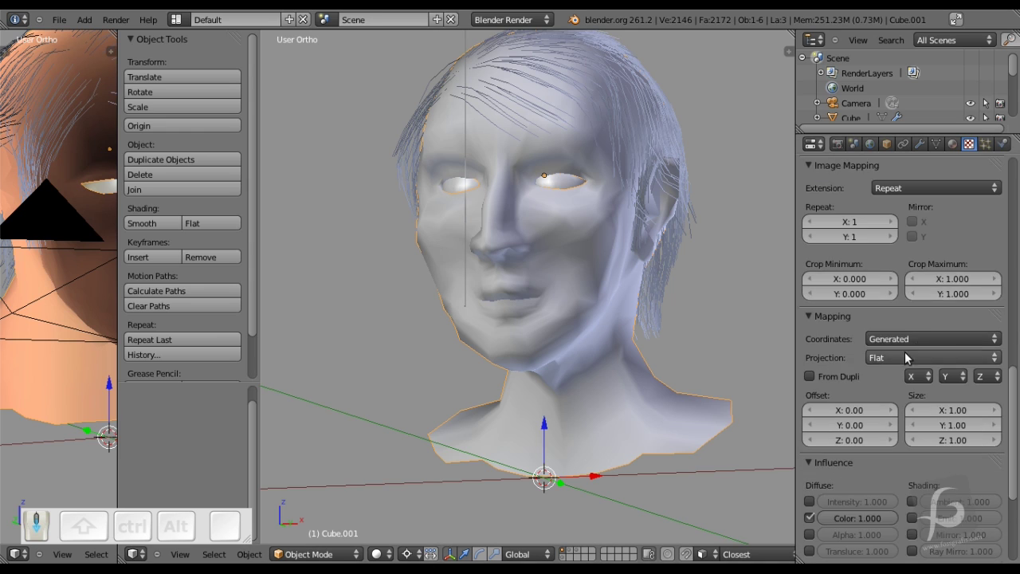
{"action": "left_click", "coordinate": [885, 348]}
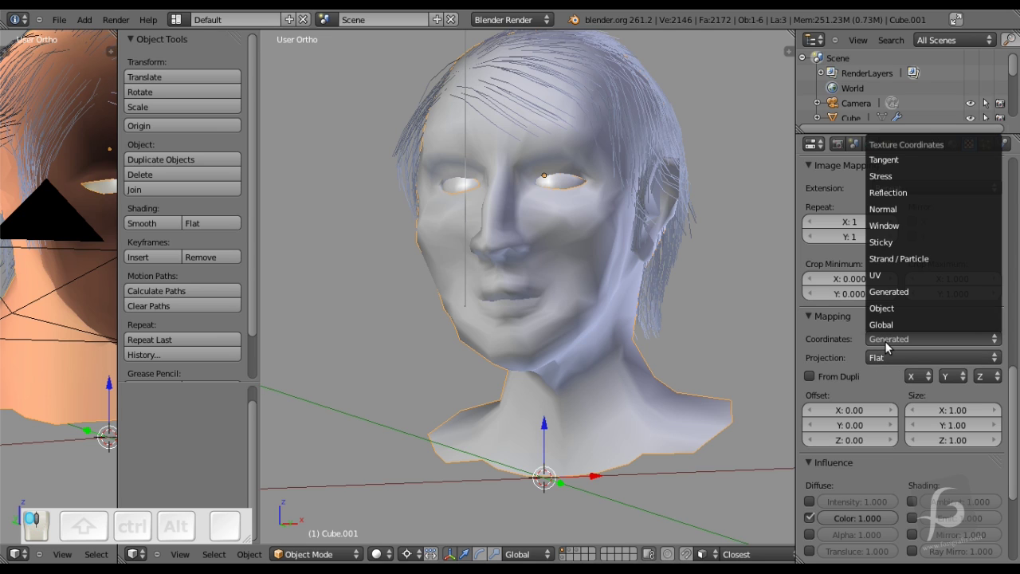
{"action": "left_click", "coordinate": [901, 208]}
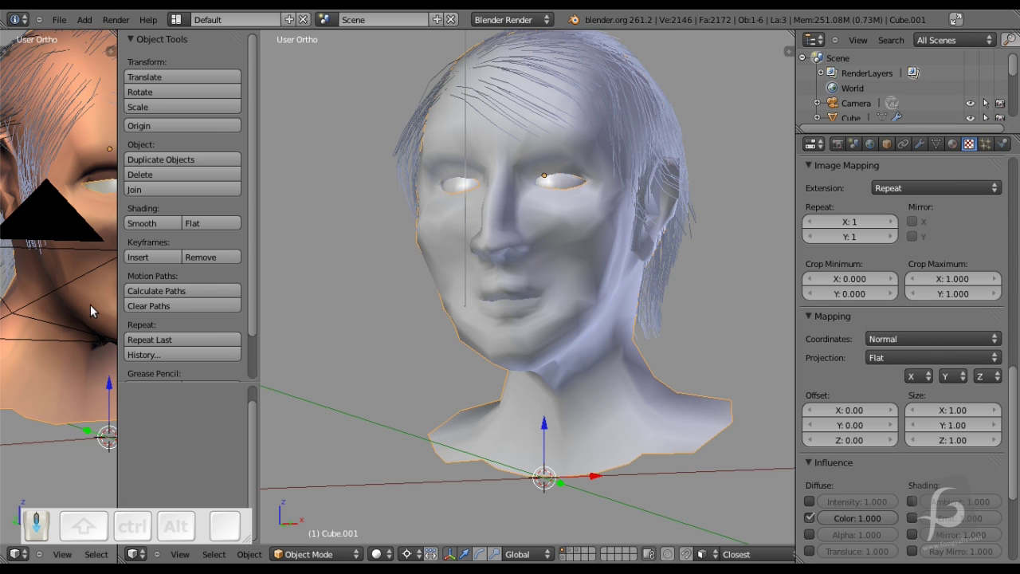
Switch the main 3D view to Texture shading and view the head from the side.
{"action": "scroll", "coordinate": [91, 304], "scroll_direction": "down", "scroll_amount": 2}
{"action": "left_click", "coordinate": [390, 557]}
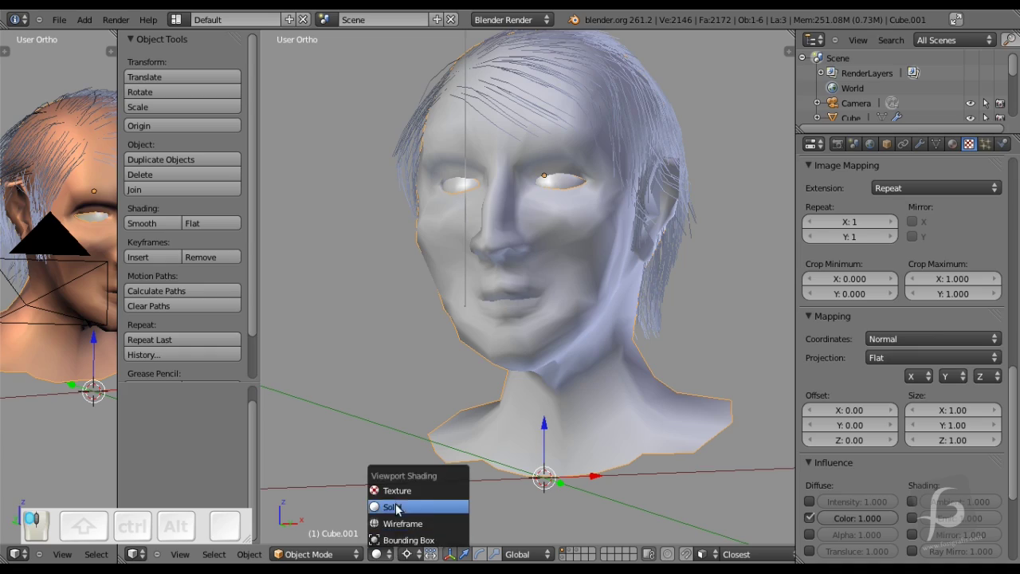
{"action": "left_click", "coordinate": [403, 490]}
{"action": "middle_click_drag", "start_coordinate": [443, 309], "coordinate": [627, 335]}
{"action": "scroll", "coordinate": [617, 303], "scroll_direction": "up", "scroll_amount": 3}
{"action": "scroll", "coordinate": [628, 334], "scroll_direction": "up", "scroll_amount": 1}
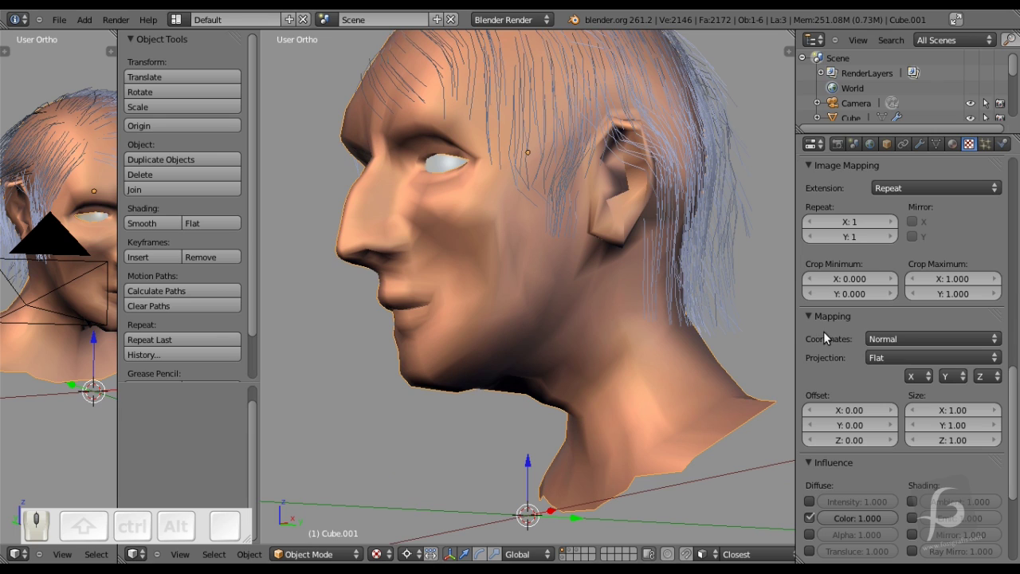
Check the viewport's display and shading options and examine the matcap-textured head from the front.
{"action": "key", "text": "n"}
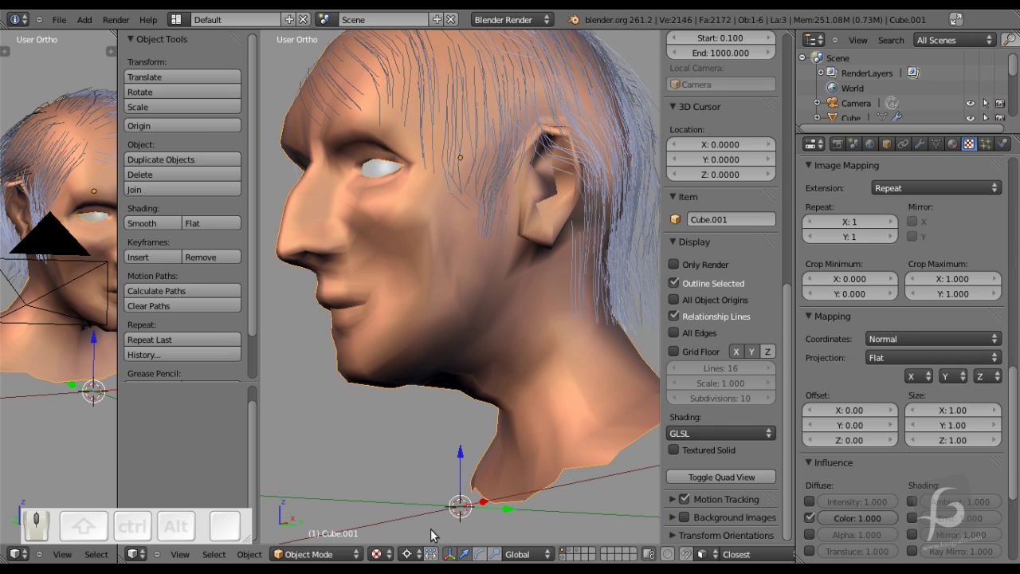
{"action": "key", "text": "n"}
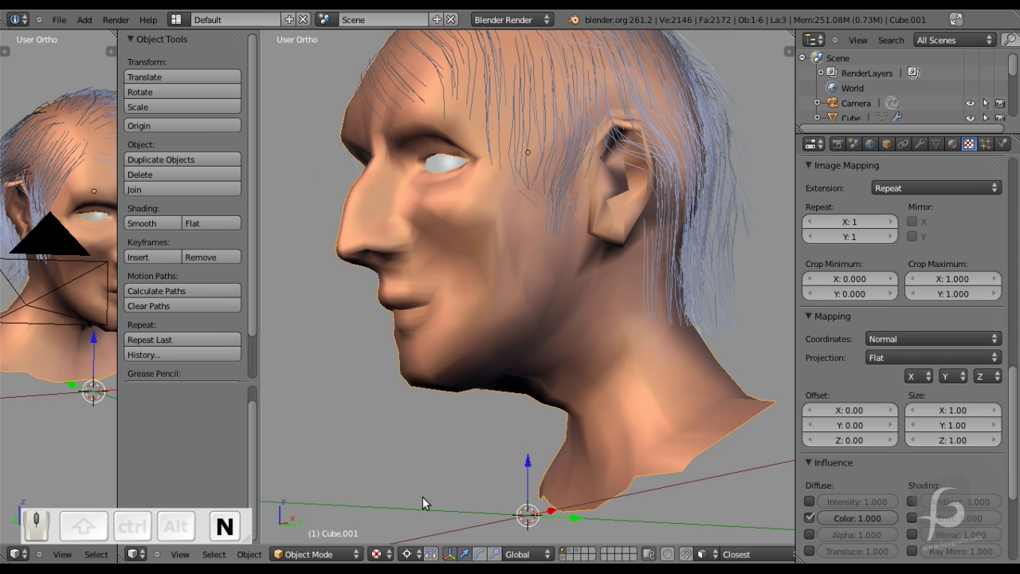
{"action": "left_click", "coordinate": [376, 553]}
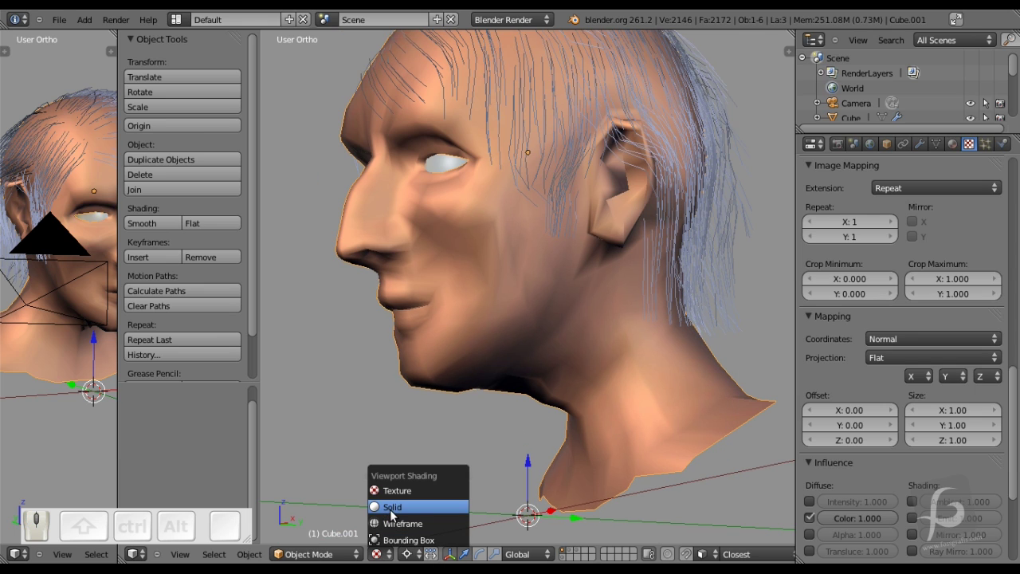
{"action": "mouse_move", "coordinate": [507, 236]}
{"action": "middle_mouse_down"}
{"action": "mouse_move", "coordinate": [655, 253]}
{"action": "mouse_move", "coordinate": [646, 237]}
{"action": "mouse_move", "coordinate": [611, 335]}
{"action": "middle_mouse_up"}
{"action": "scroll", "coordinate": [598, 303], "scroll_direction": "up", "scroll_amount": 1}
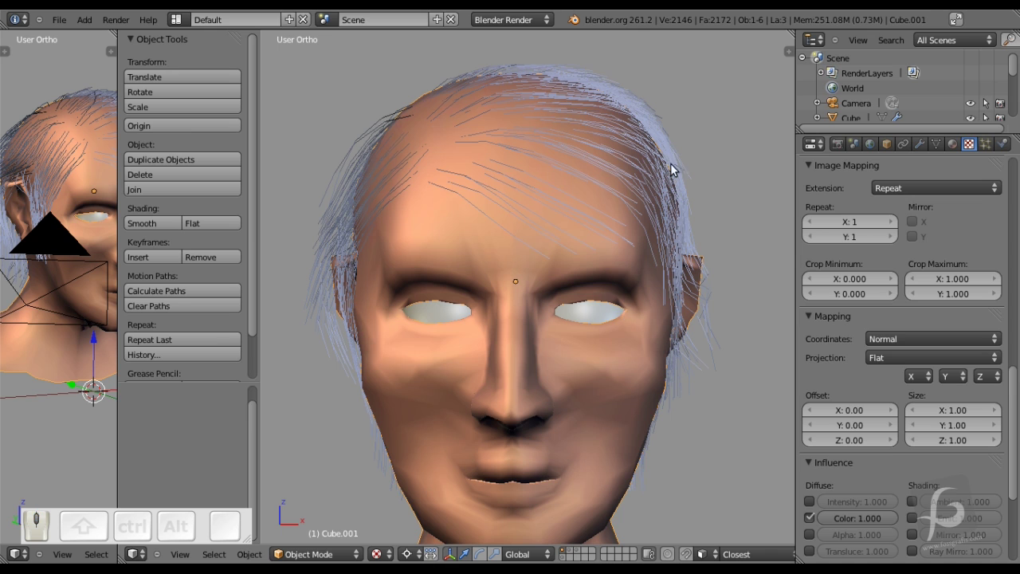
{"action": "scroll", "coordinate": [670, 172], "scroll_direction": "up", "scroll_amount": 1}
{"action": "middle_click_drag", "start_coordinate": [679, 174], "coordinate": [616, 177]}
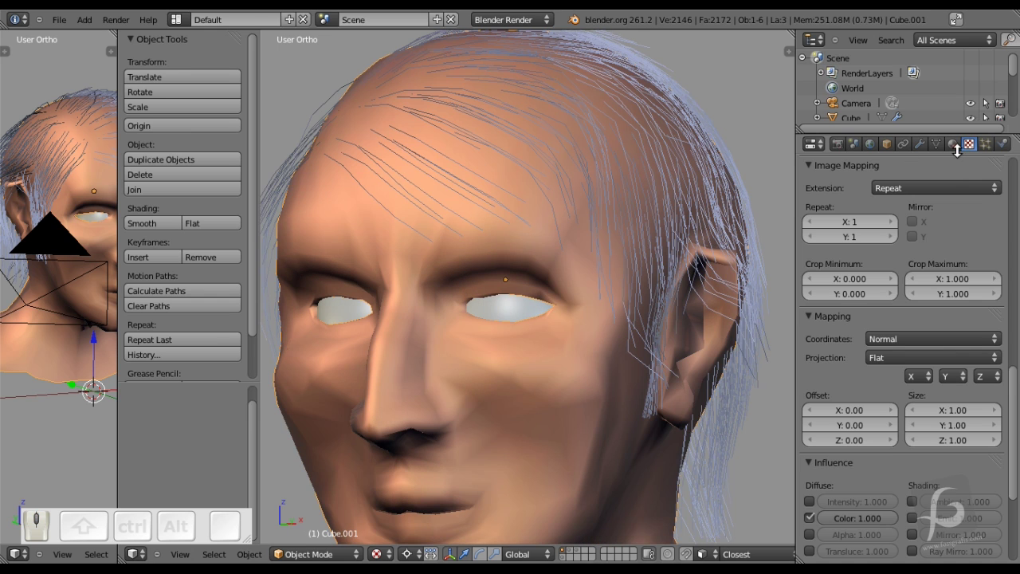
Add a second material slot to the head with a new material named hair.
{"action": "left_click", "coordinate": [953, 145]}
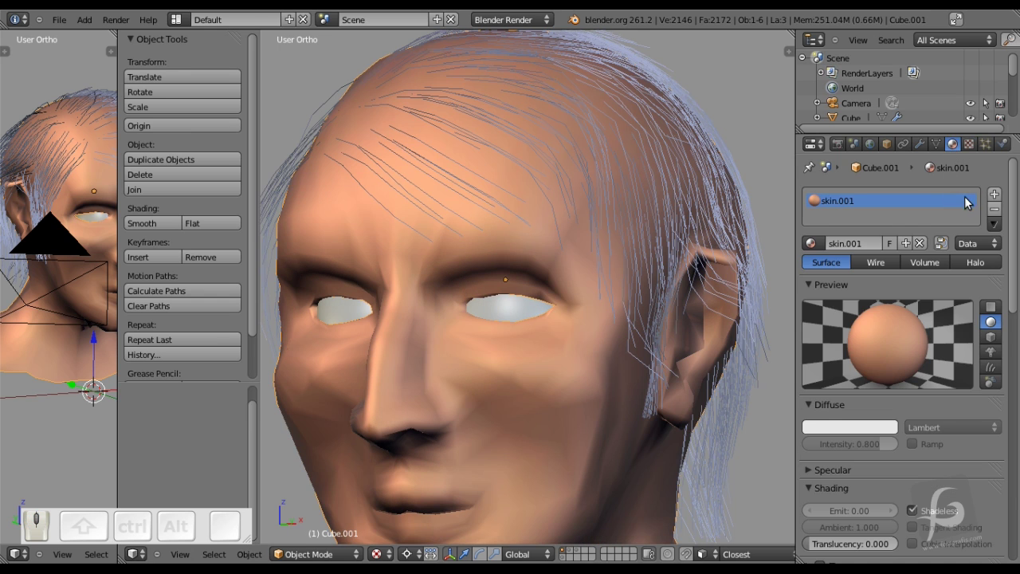
{"action": "left_click", "coordinate": [866, 245]}
{"action": "left_click", "coordinate": [875, 222]}
{"action": "left_click", "coordinate": [994, 195]}
{"action": "left_click", "coordinate": [856, 245]}
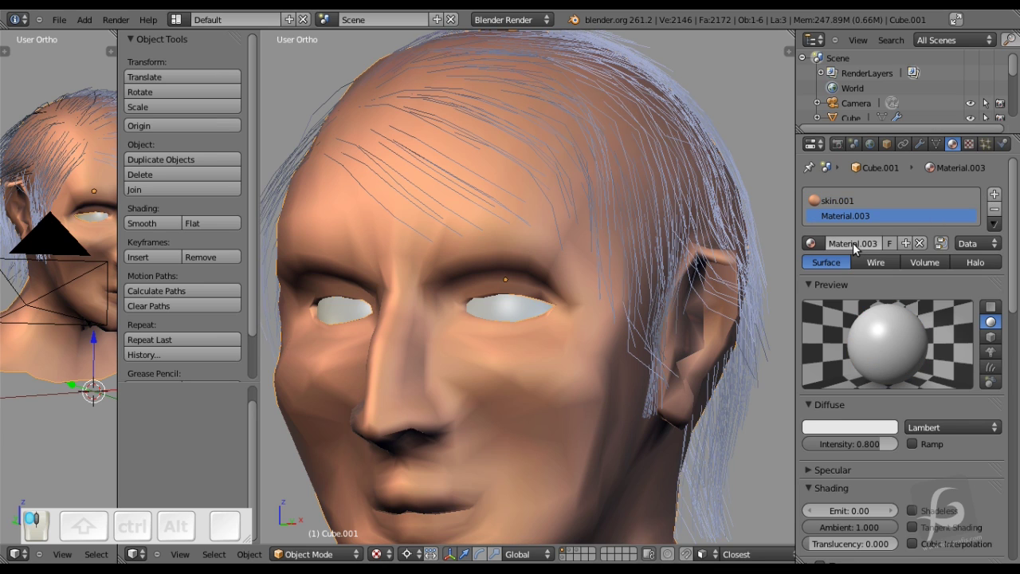
{"action": "left_click", "coordinate": [854, 244]}
{"action": "type", "text": "hair"}
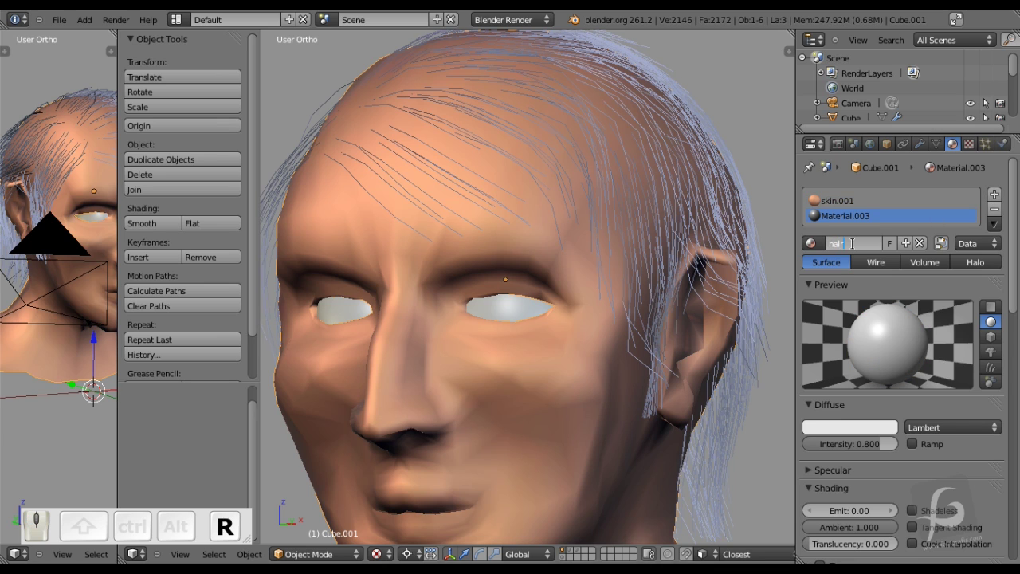
{"action": "key", "text": "Return"}
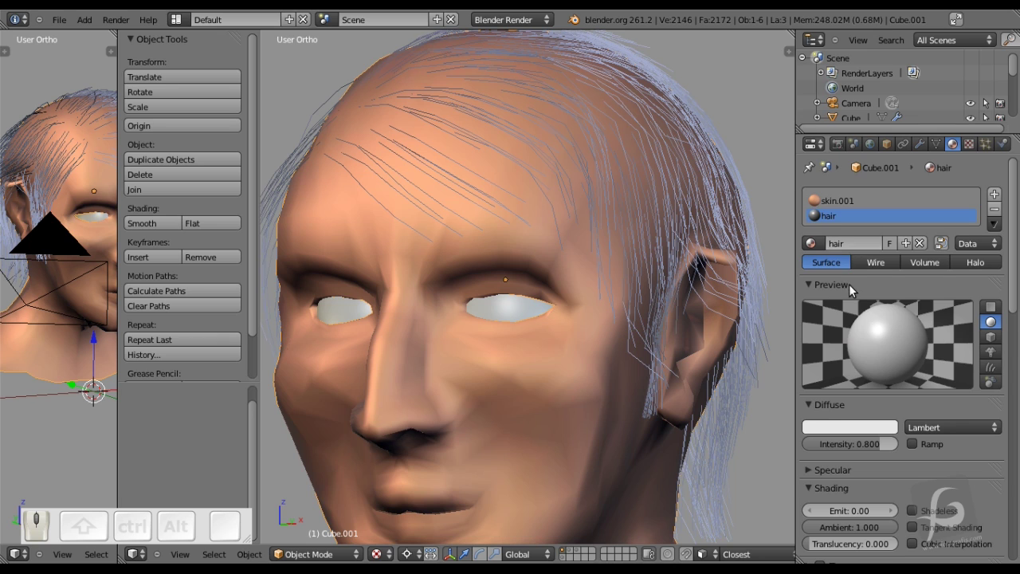
{"action": "scroll", "coordinate": [851, 283], "scroll_direction": "down", "scroll_amount": 4}
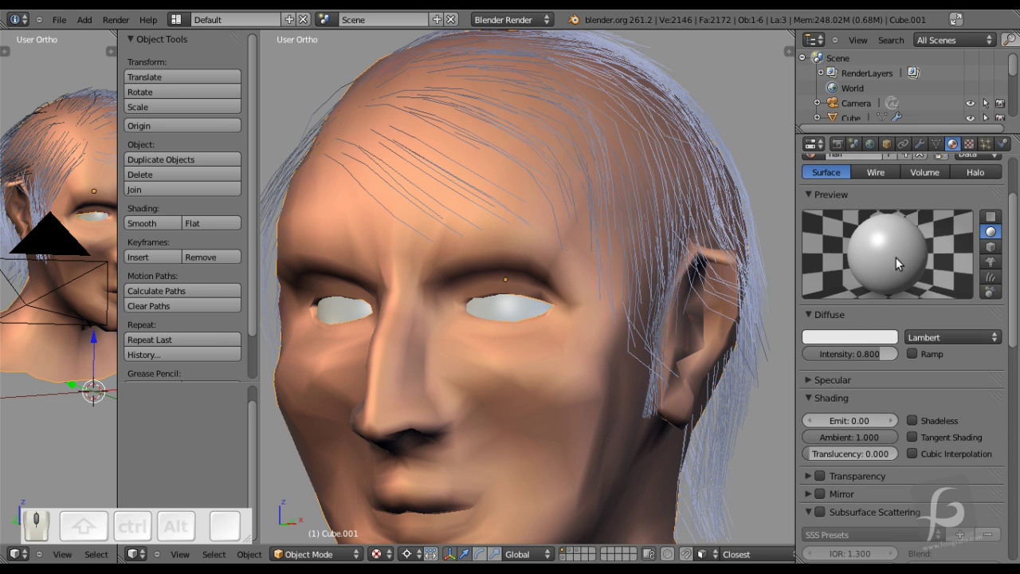
Enable Z Transparency on the hair material and set its alpha to 0.
{"action": "scroll", "coordinate": [919, 277], "scroll_direction": "down", "scroll_amount": 1}
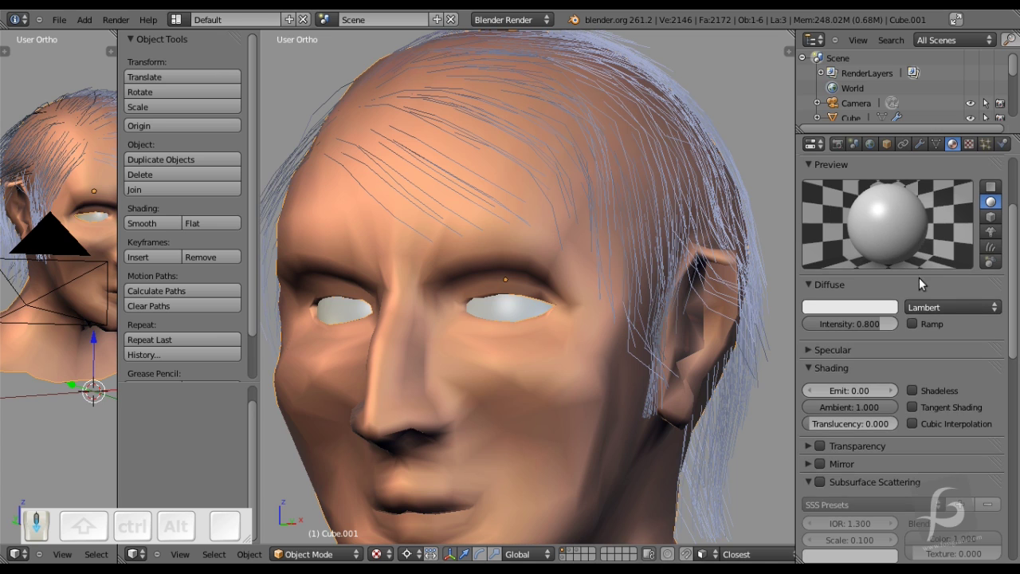
{"action": "left_click", "coordinate": [821, 446]}
{"action": "scroll", "coordinate": [893, 367], "scroll_direction": "down", "scroll_amount": 2}
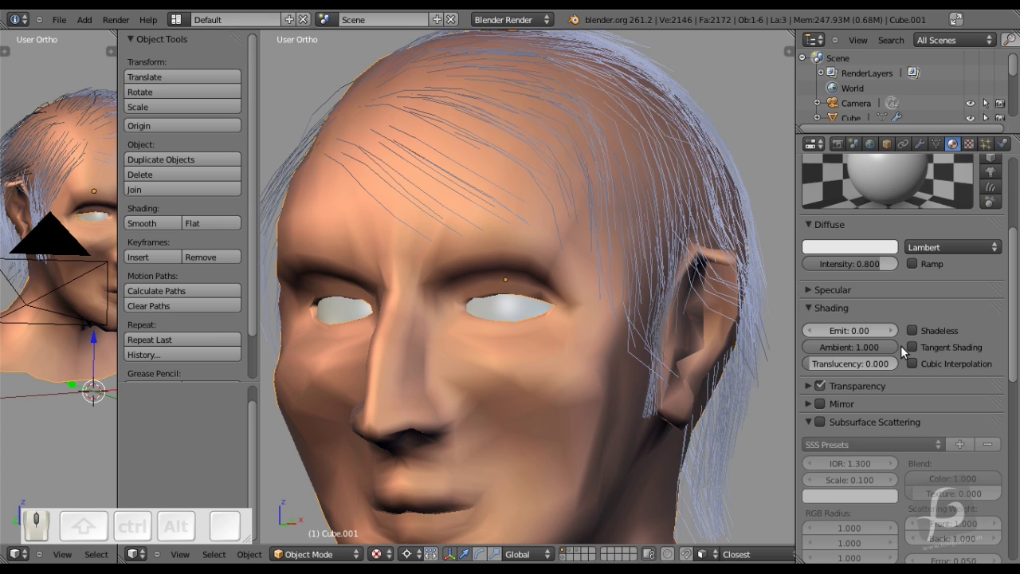
{"action": "scroll", "coordinate": [902, 350], "scroll_direction": "down", "scroll_amount": 8}
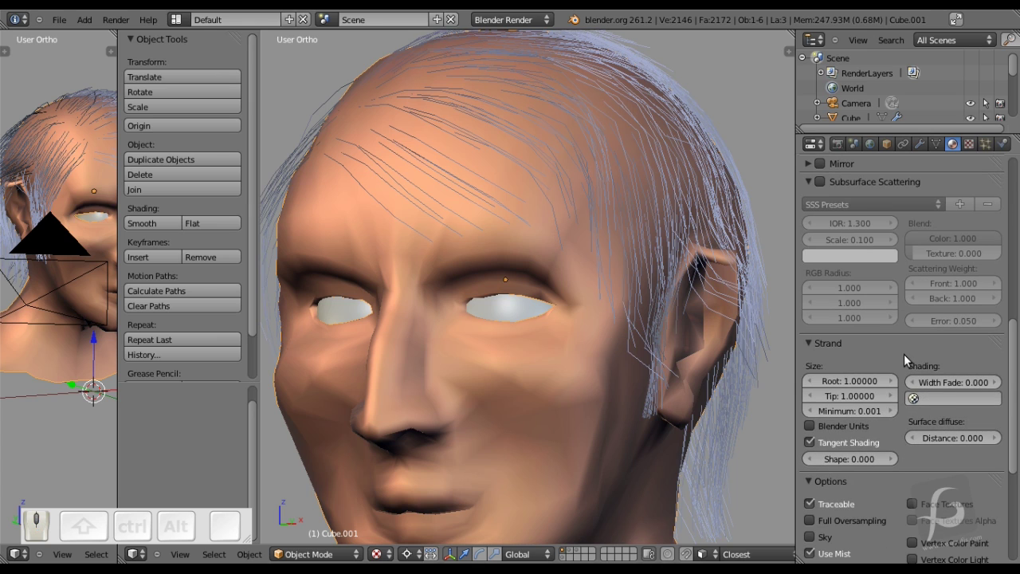
{"action": "scroll", "coordinate": [869, 414], "scroll_direction": "down", "scroll_amount": 3}
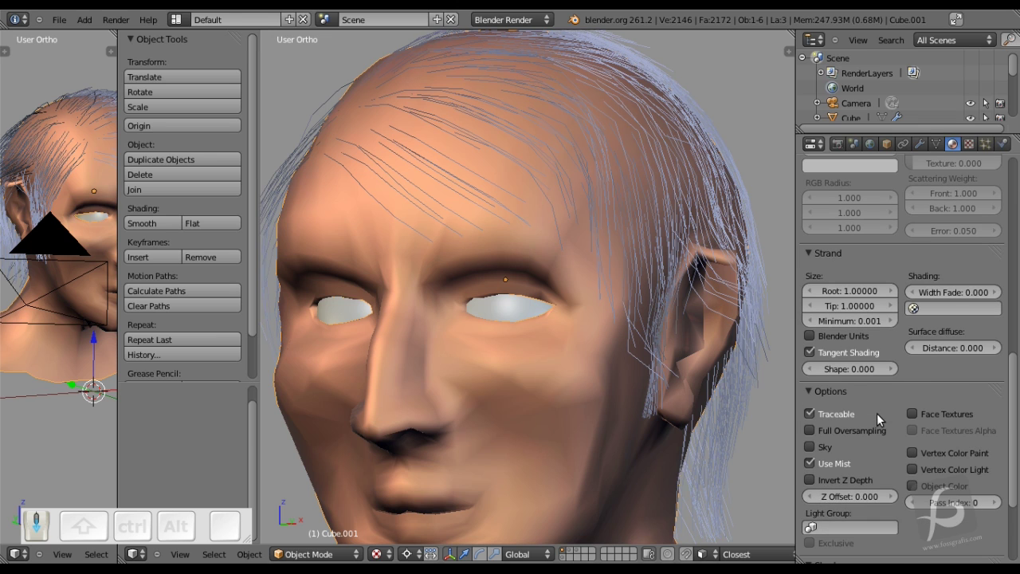
{"action": "scroll", "coordinate": [880, 446], "scroll_direction": "up", "scroll_amount": 7}
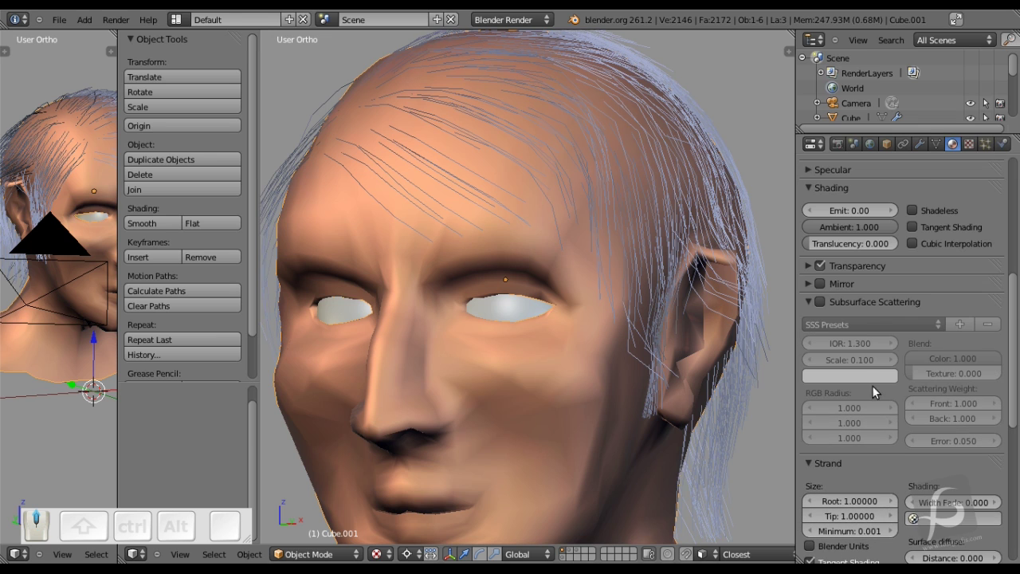
{"action": "left_click", "coordinate": [810, 266]}
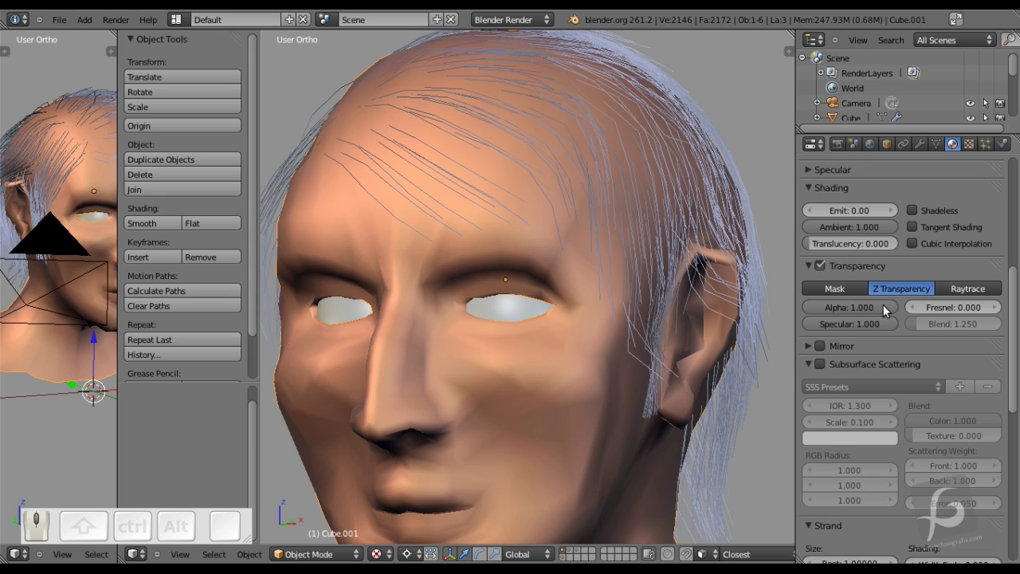
{"action": "left_click_drag", "start_coordinate": [883, 304], "coordinate": [771, 321]}
Set the hair material's specular intensity to 0.
{"action": "scroll", "coordinate": [896, 377], "scroll_direction": "up", "scroll_amount": 8}
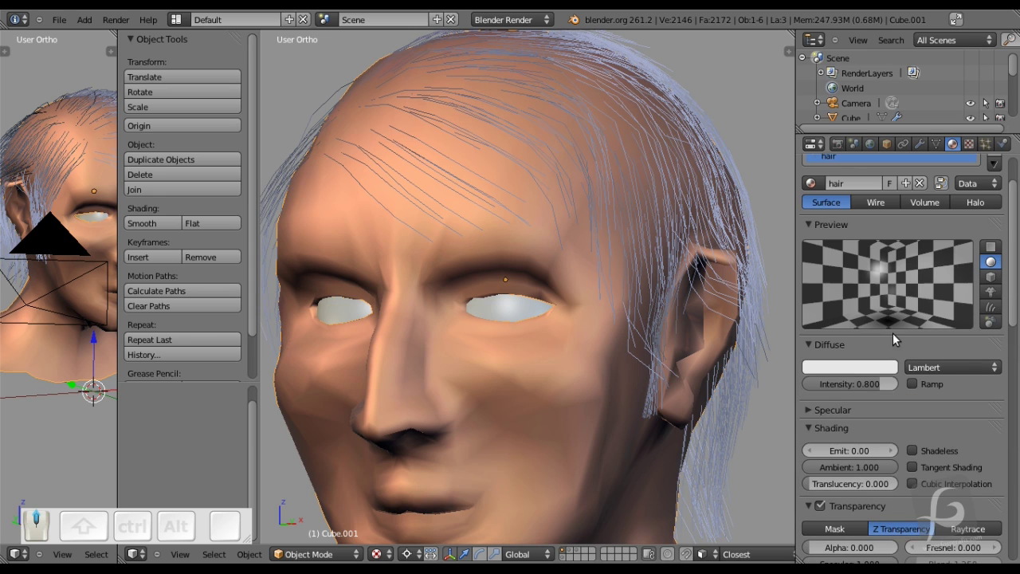
{"action": "scroll", "coordinate": [890, 372], "scroll_direction": "down", "scroll_amount": 2}
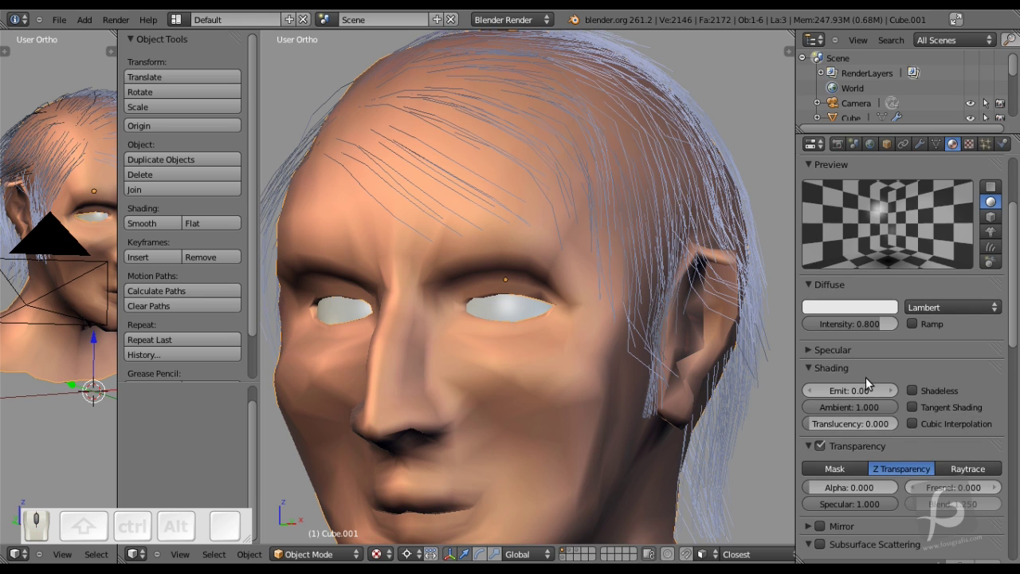
{"action": "left_click", "coordinate": [853, 349]}
{"action": "left_click_drag", "start_coordinate": [861, 390], "coordinate": [735, 390]}
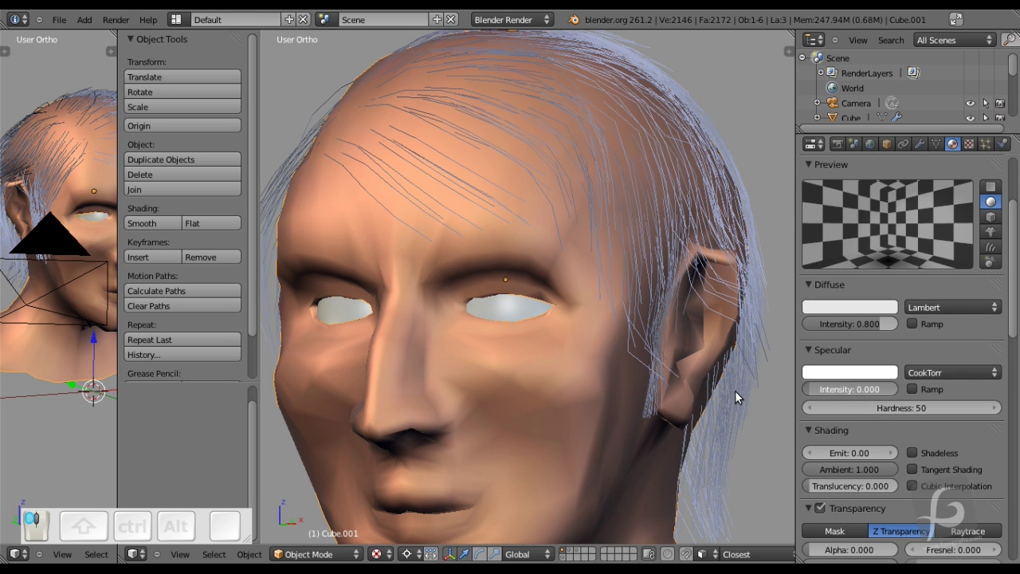
{"action": "left_click", "coordinate": [804, 390]}
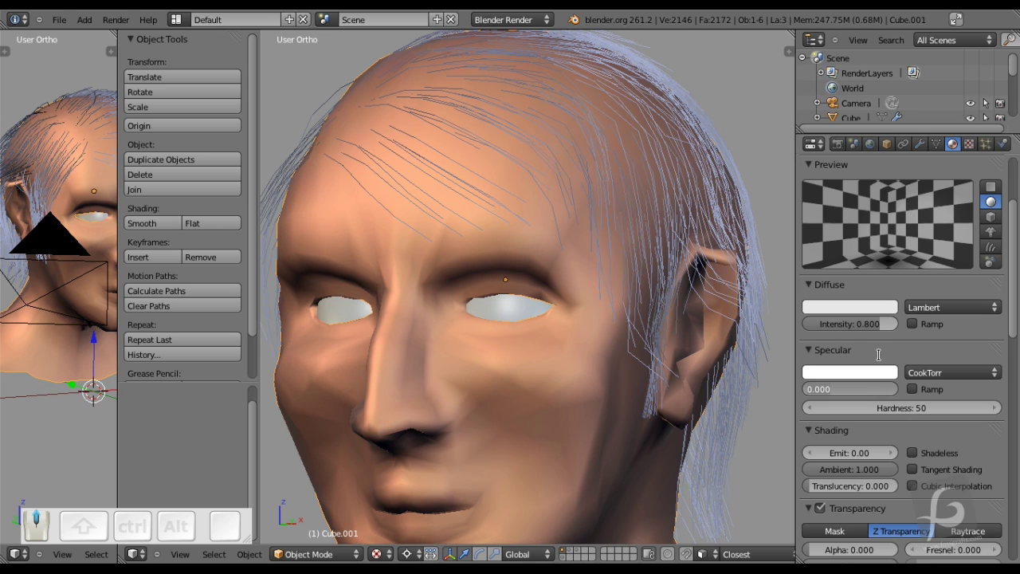
{"action": "double_click", "coordinate": [853, 390]}
{"action": "left_click", "coordinate": [873, 366]}
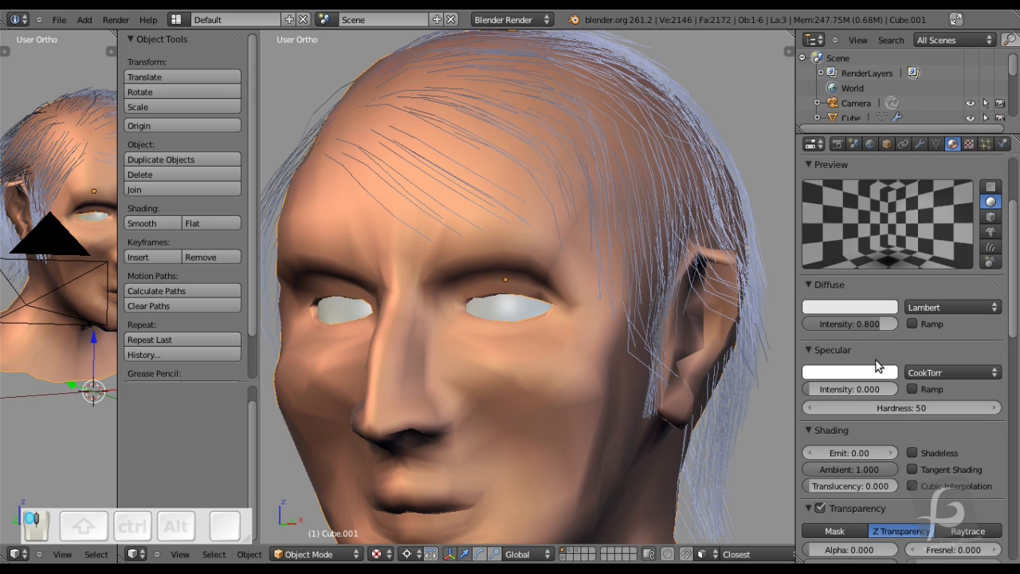
{"action": "scroll", "coordinate": [911, 452], "scroll_direction": "down", "scroll_amount": 12}
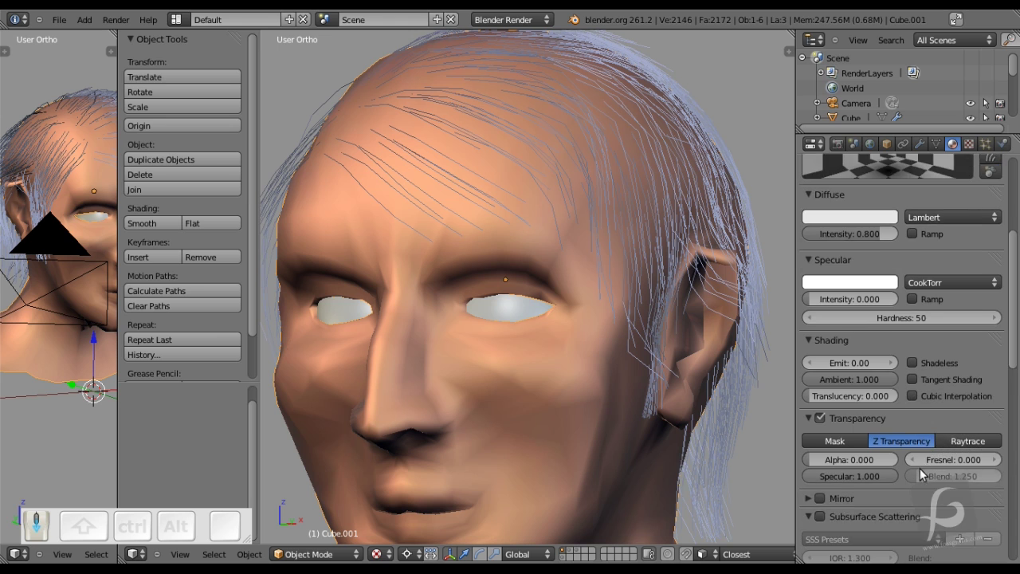
{"action": "scroll", "coordinate": [922, 474], "scroll_direction": "down", "scroll_amount": 4}
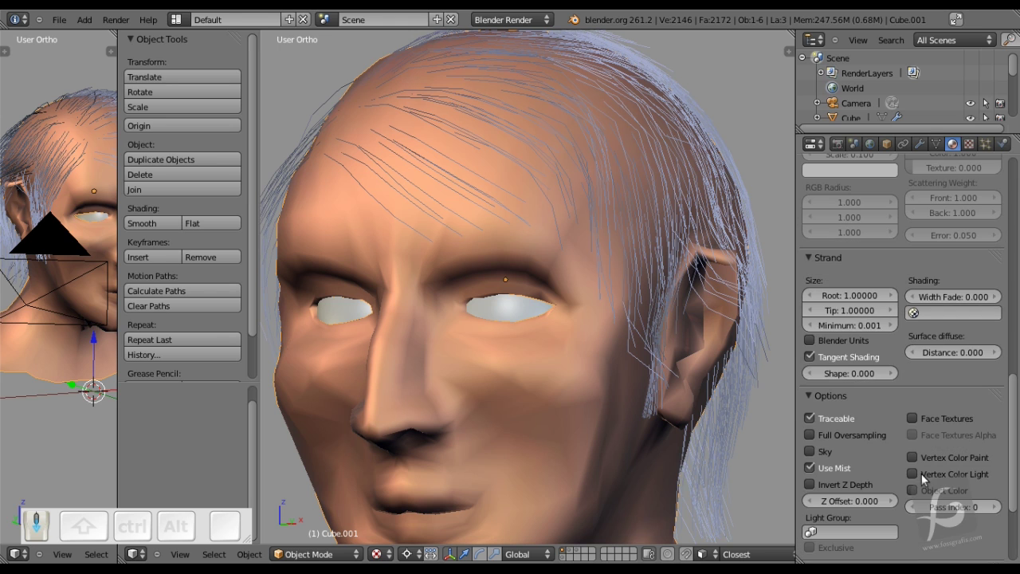
{"action": "scroll", "coordinate": [898, 445], "scroll_direction": "up", "scroll_amount": 1}
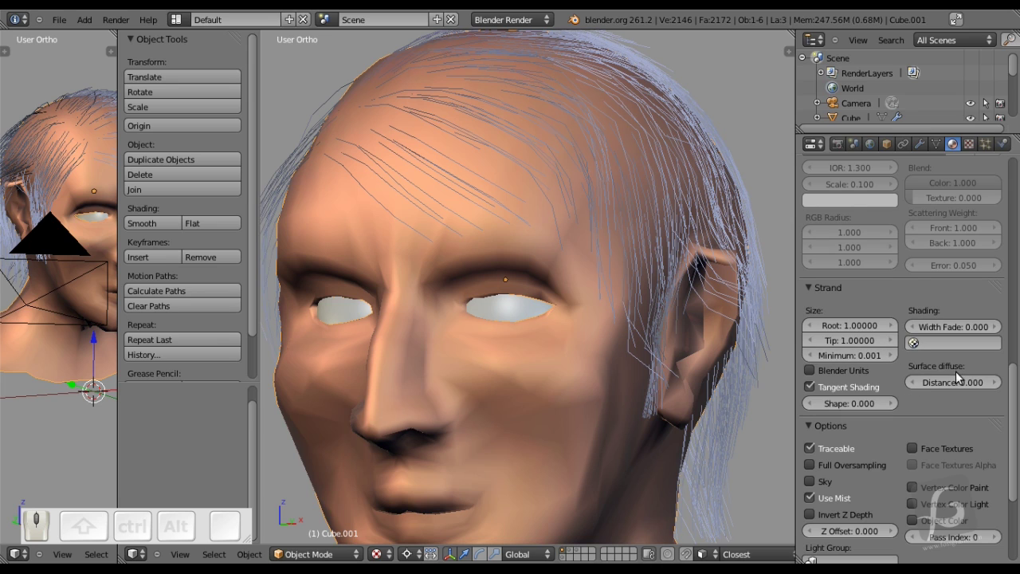
{"action": "scroll", "coordinate": [942, 389], "scroll_direction": "up", "scroll_amount": 10}
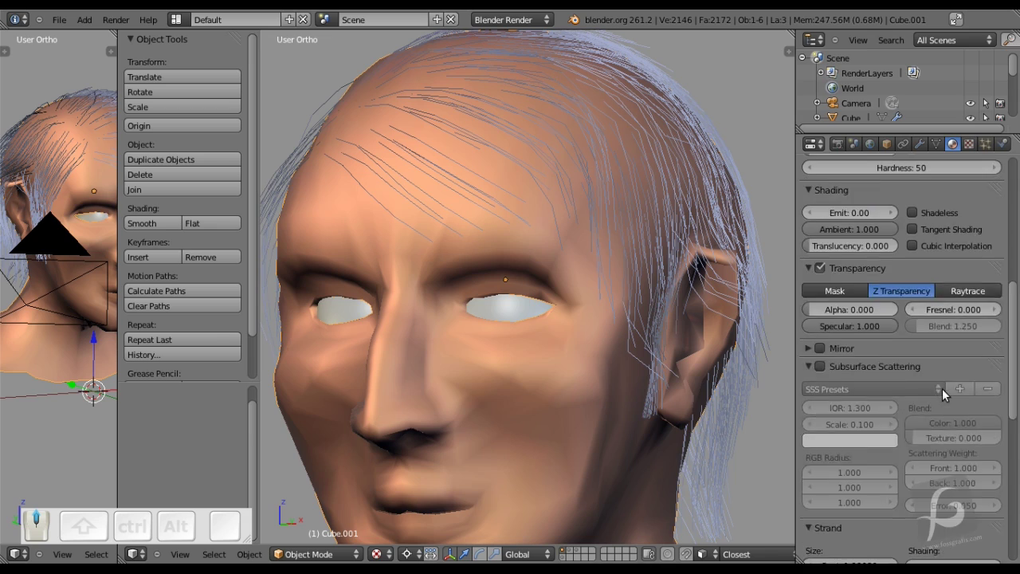
View the head from the front and slightly above, and set the hair material's preview shape to hair strands.
{"action": "left_click", "coordinate": [969, 143]}
{"action": "middle_click_drag", "start_coordinate": [566, 162], "coordinate": [606, 251]}
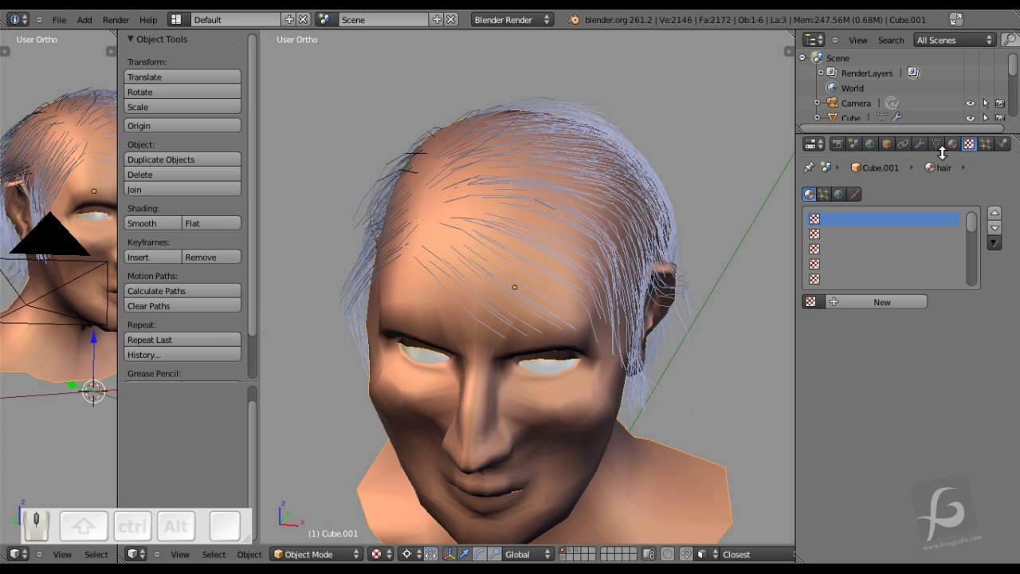
{"action": "left_click", "coordinate": [952, 144]}
{"action": "scroll", "coordinate": [905, 218], "scroll_direction": "up", "scroll_amount": 5}
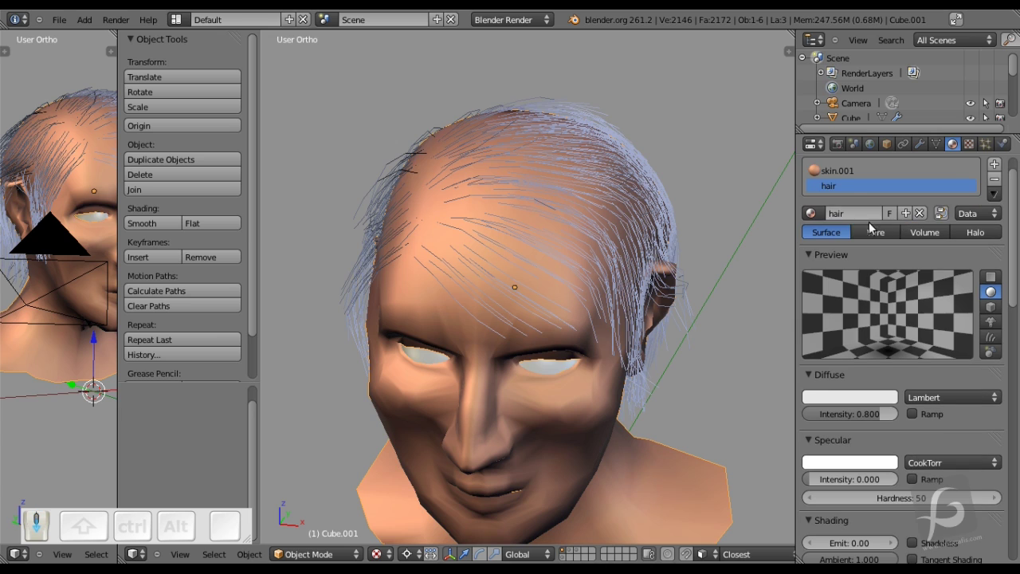
{"action": "left_click", "coordinate": [991, 337]}
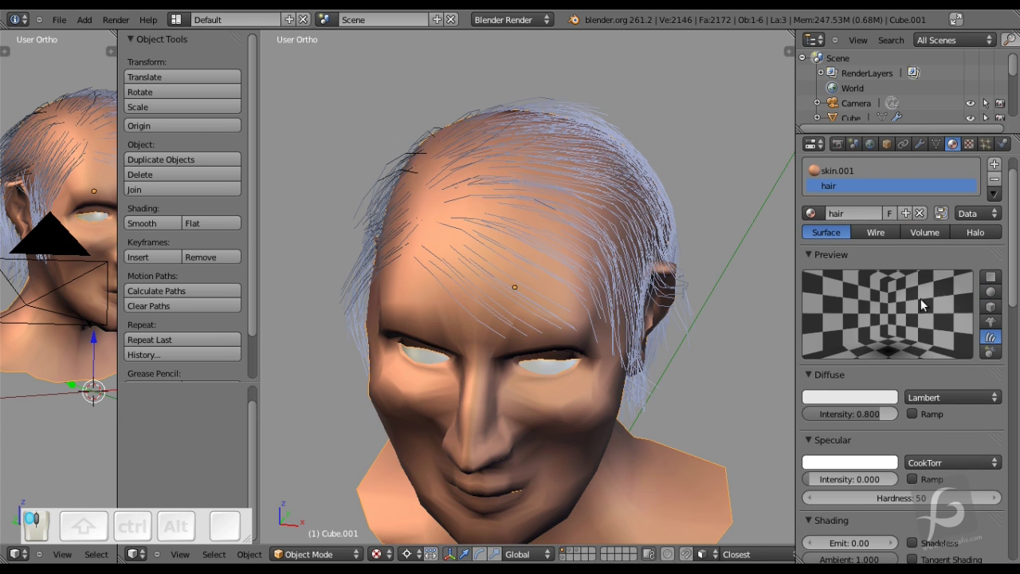
Add a new texture named hair_blend to the hair material and set its type to Blend.
{"action": "left_click", "coordinate": [968, 144]}
{"action": "left_click", "coordinate": [869, 300]}
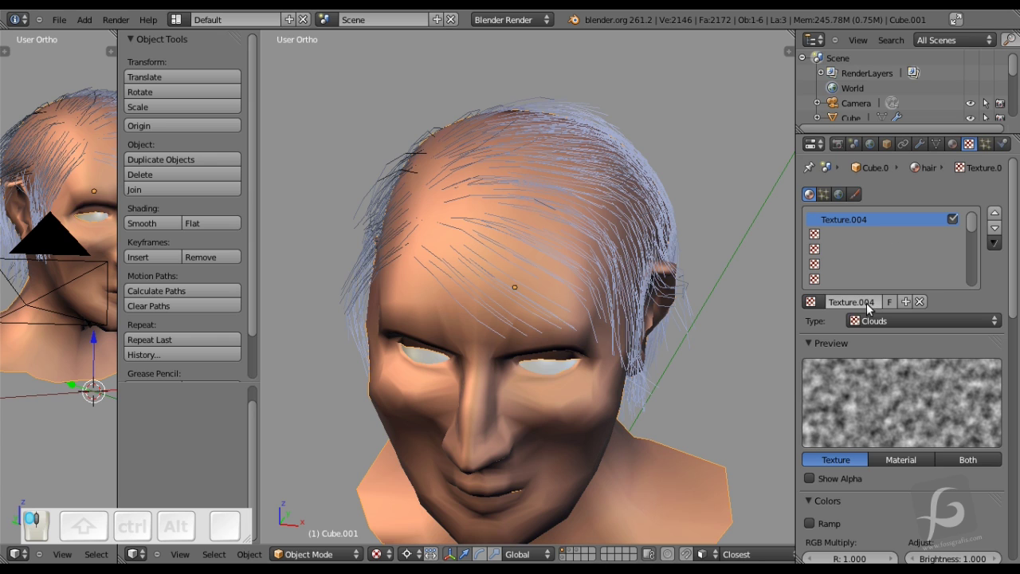
{"action": "left_click", "coordinate": [861, 303]}
{"action": "type", "text": "hair_blend"}
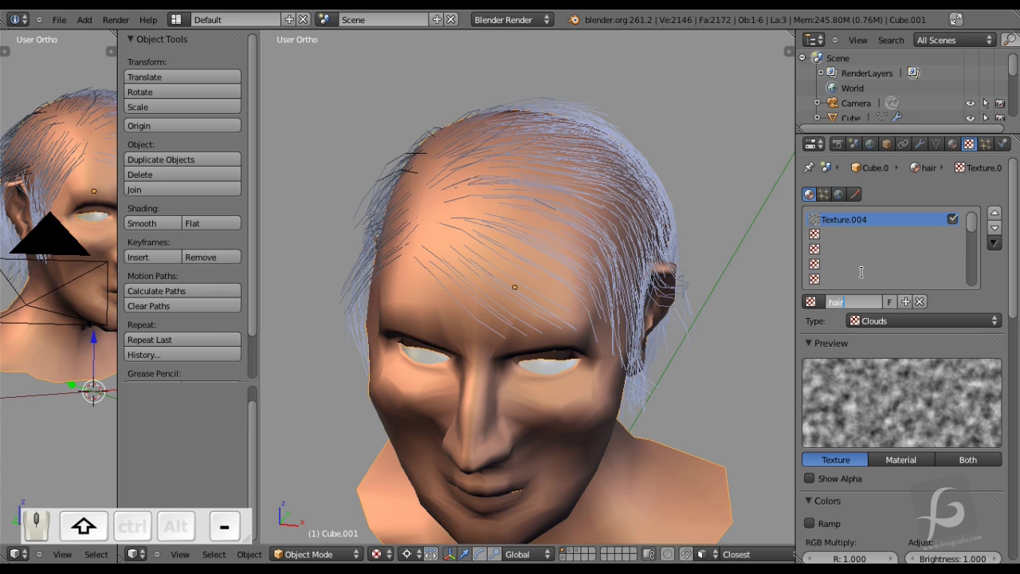
{"action": "key", "text": "Return"}
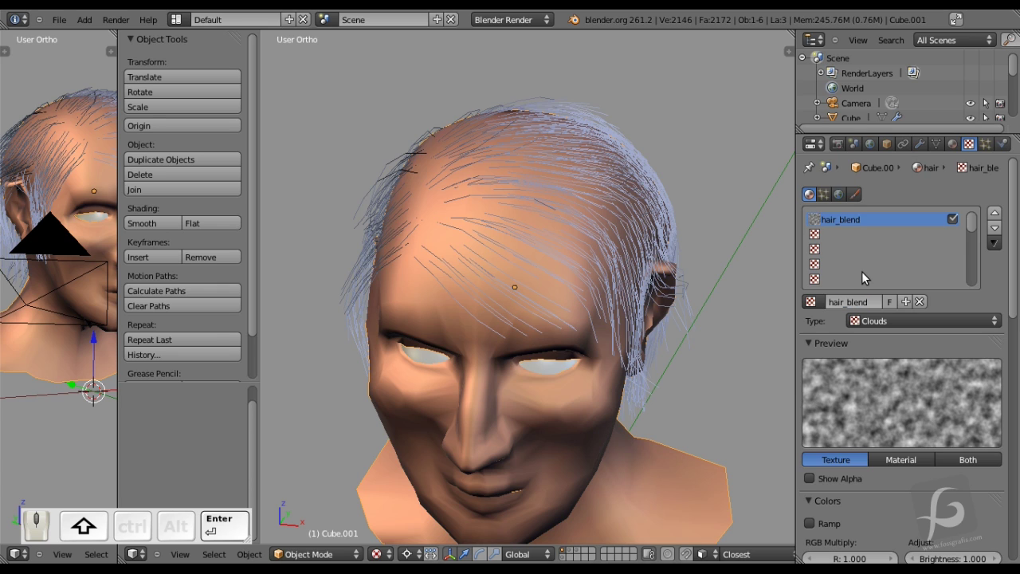
{"action": "left_click", "coordinate": [881, 321]}
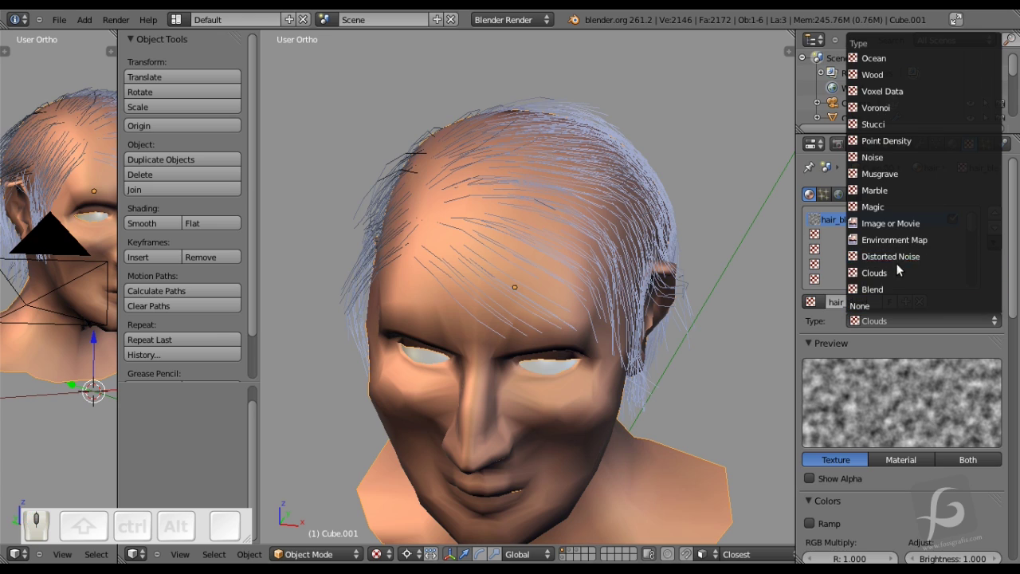
{"action": "left_click", "coordinate": [895, 285]}
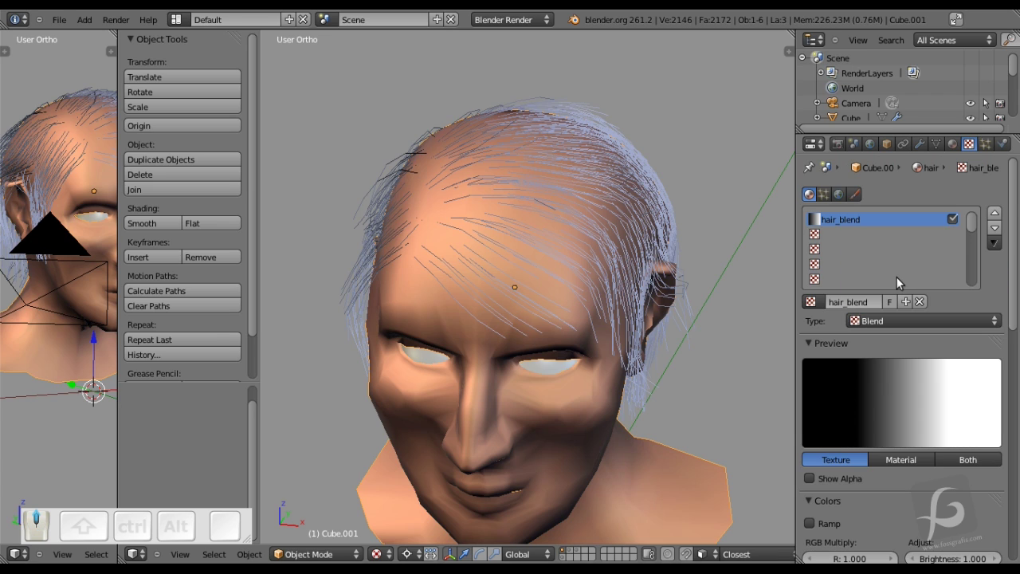
Make the hair_blend texture influence the diffuse alpha instead of the diffuse color.
{"action": "left_click_drag", "start_coordinate": [1015, 285], "coordinate": [1018, 519]}
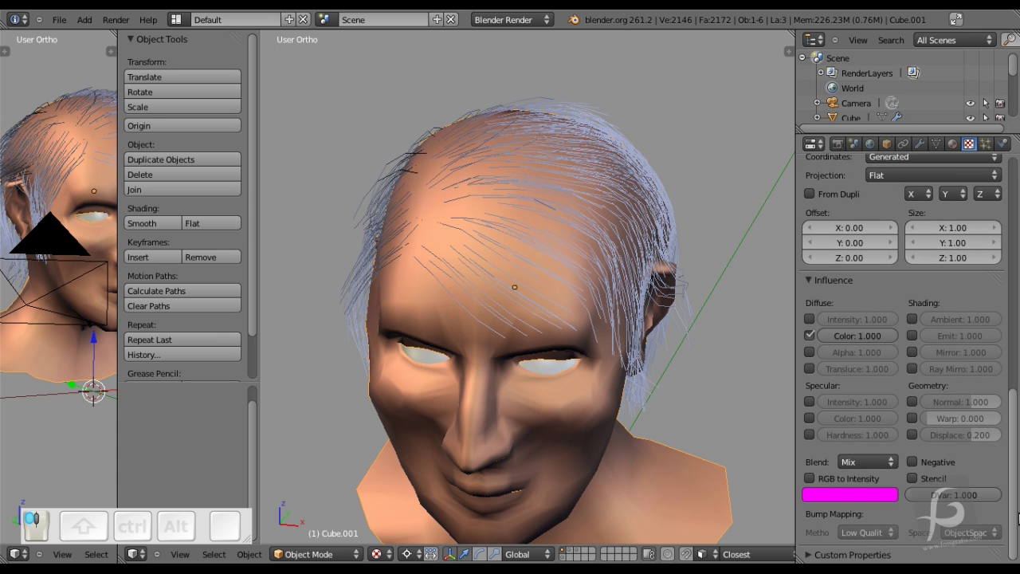
{"action": "left_click", "coordinate": [810, 335]}
{"action": "left_click", "coordinate": [810, 352]}
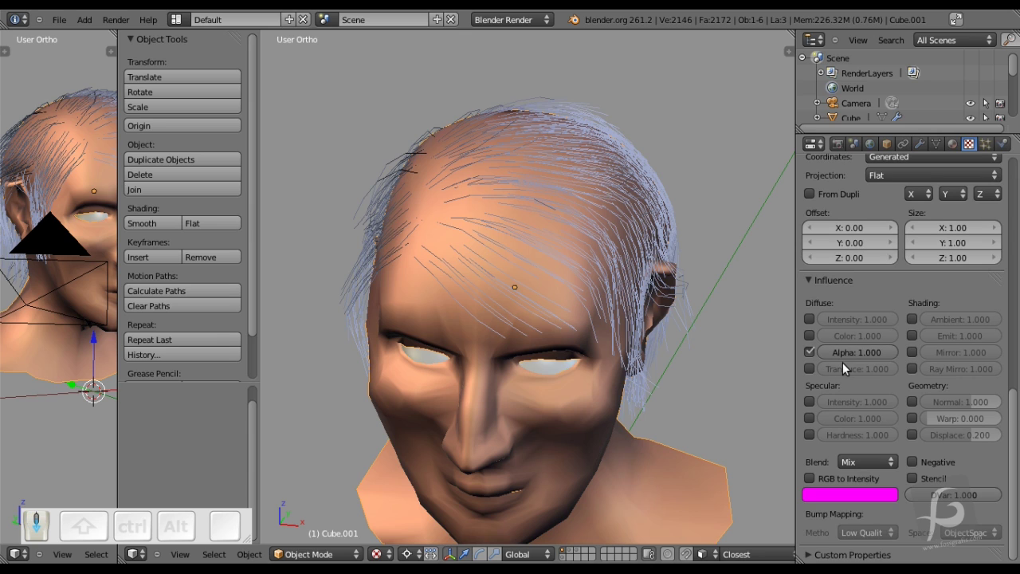
Show alpha in the hair_blend texture's preview and enable its color ramp.
{"action": "scroll", "coordinate": [844, 362], "scroll_direction": "up", "scroll_amount": 5}
{"action": "scroll", "coordinate": [843, 362], "scroll_direction": "up", "scroll_amount": 2}
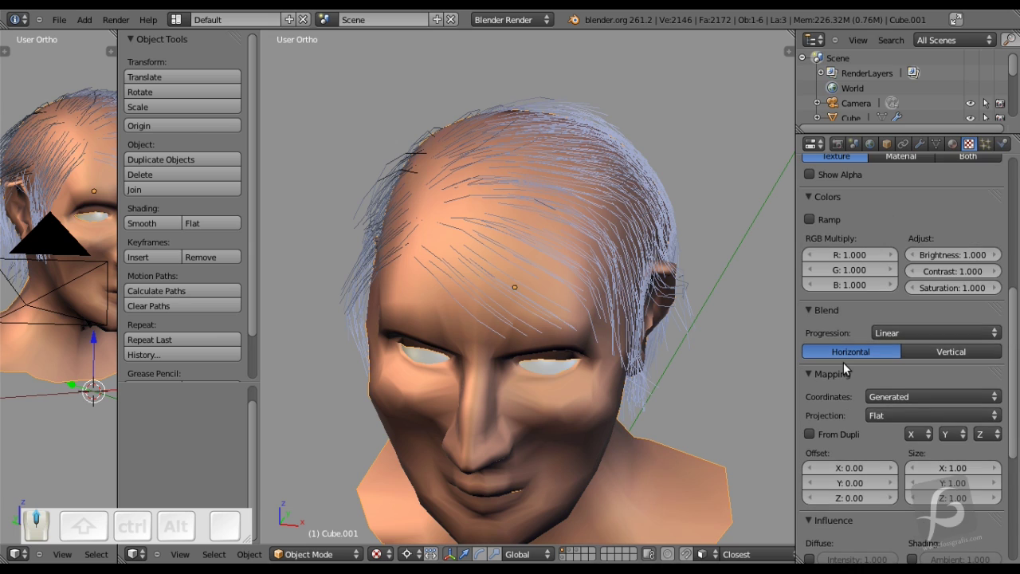
{"action": "left_click", "coordinate": [810, 234]}
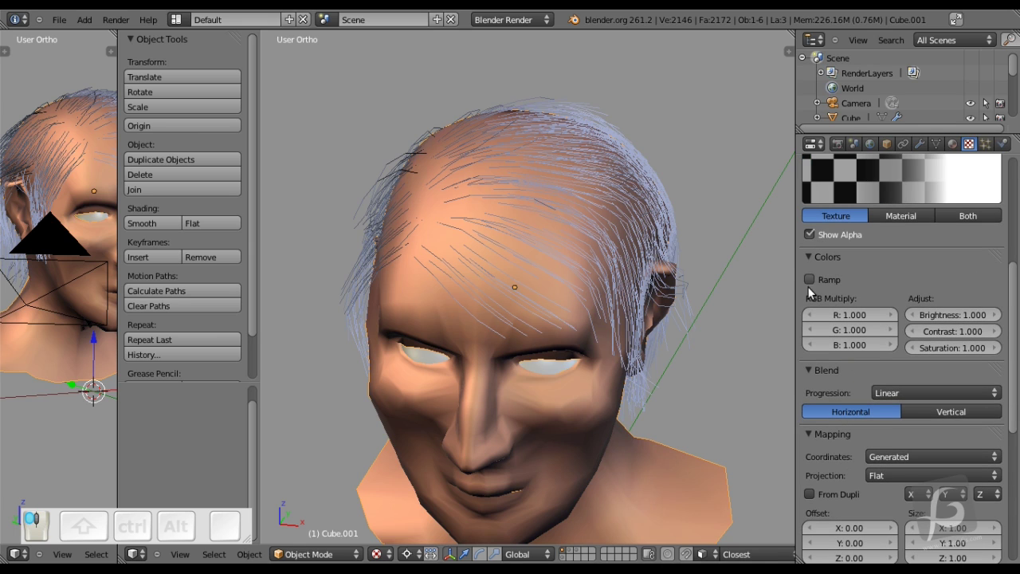
{"action": "left_click", "coordinate": [809, 280]}
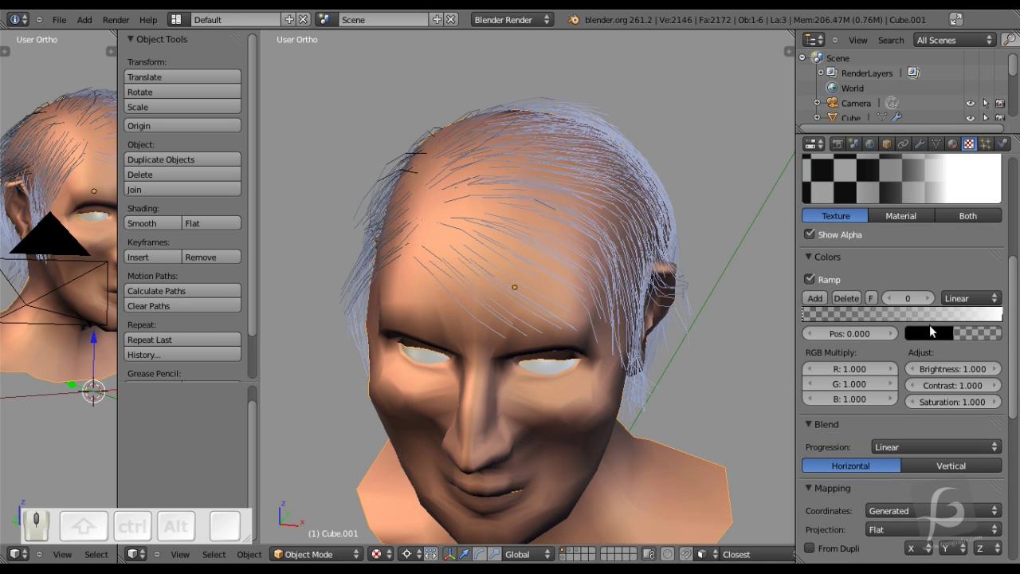
Flip the color ramp, then move its white stop to about two thirds along and its transparent black stop to 0.843.
{"action": "left_click", "coordinate": [1003, 319]}
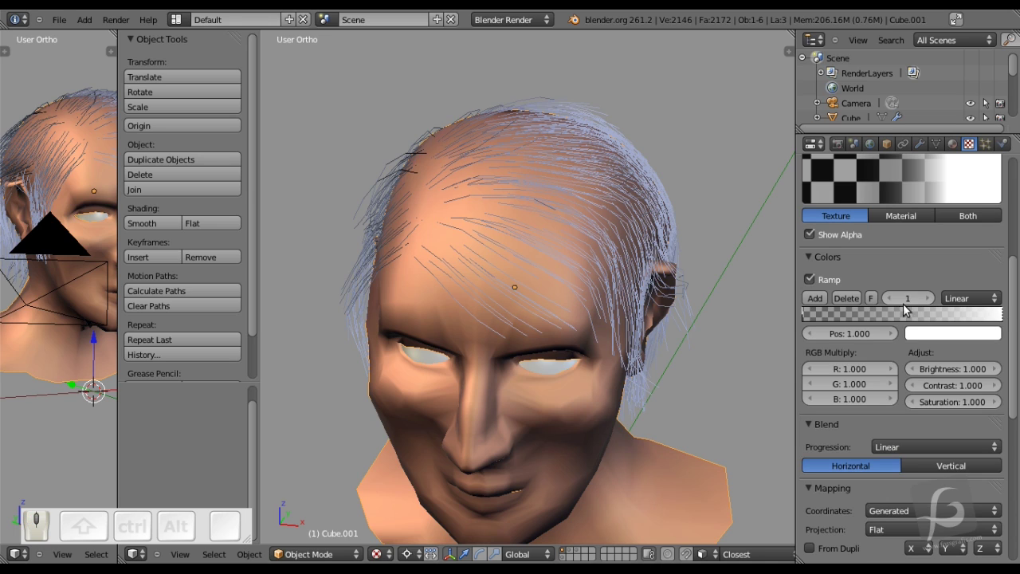
{"action": "left_click", "coordinate": [874, 296]}
{"action": "left_click", "coordinate": [811, 319]}
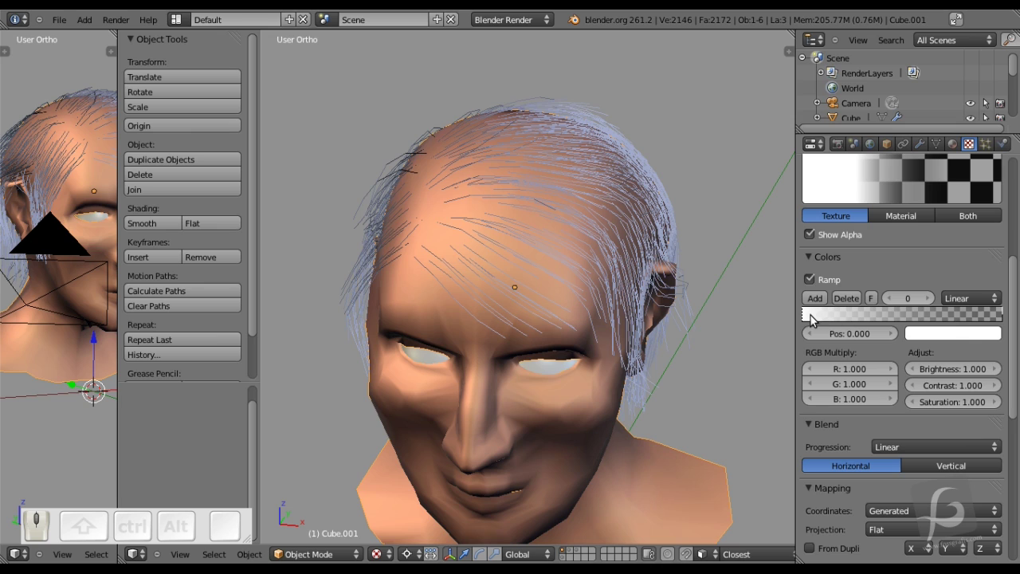
{"action": "left_click_drag", "start_coordinate": [803, 317], "coordinate": [933, 319]}
{"action": "left_click_drag", "start_coordinate": [1002, 318], "coordinate": [970, 323]}
Set the color ramp's interpolation to B-Spline and move its white stop to position 0.697.
{"action": "scroll", "coordinate": [948, 183], "scroll_direction": "up", "scroll_amount": 2}
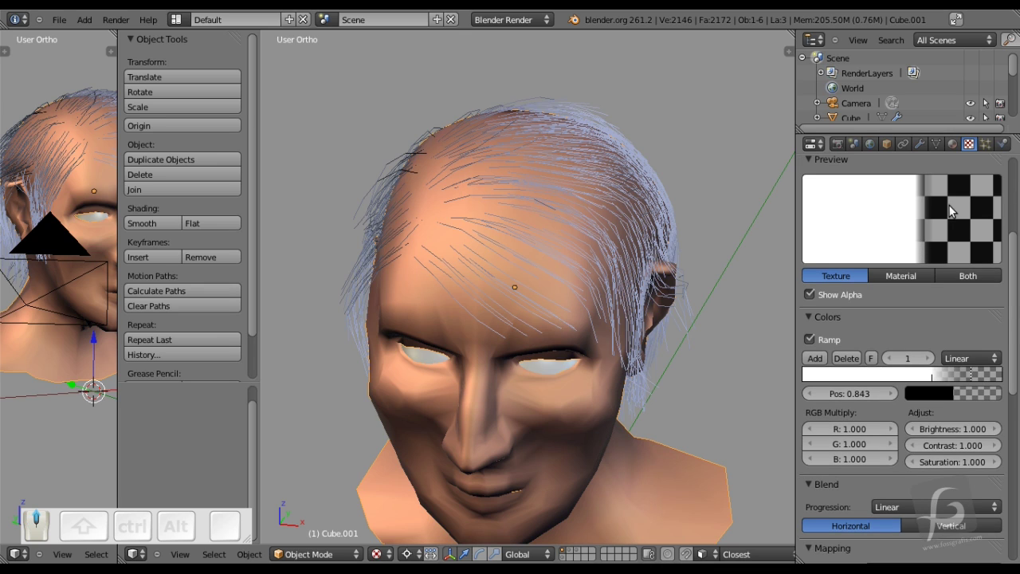
{"action": "left_click", "coordinate": [954, 356]}
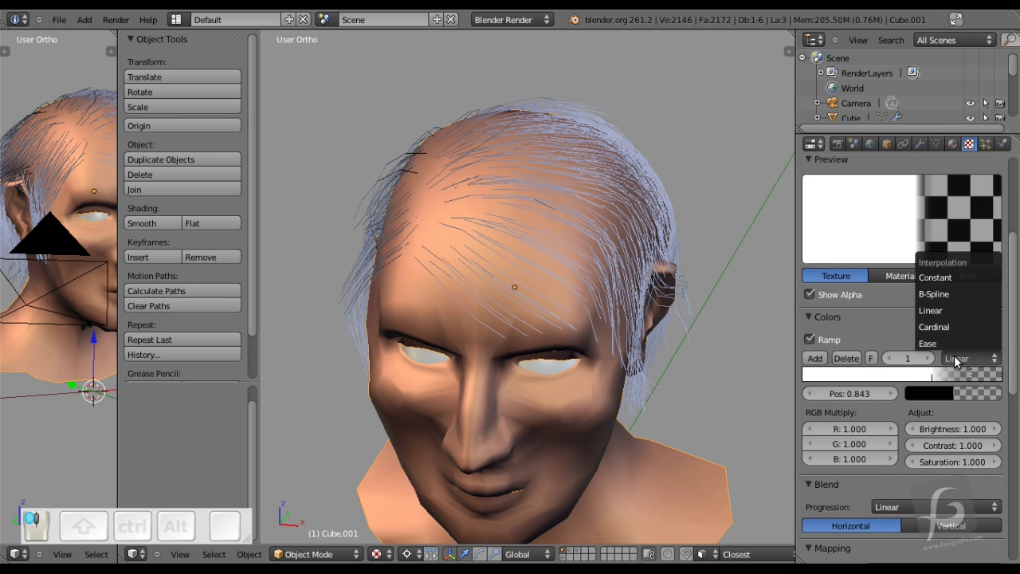
{"action": "left_click", "coordinate": [956, 295]}
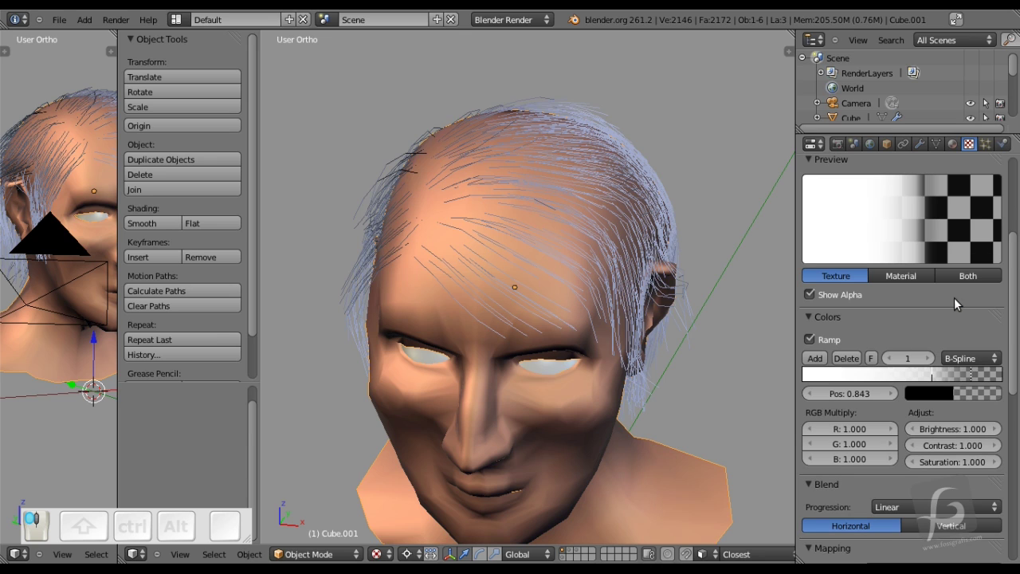
{"action": "left_click", "coordinate": [939, 375]}
{"action": "left_click_drag", "start_coordinate": [945, 378], "coordinate": [946, 379]}
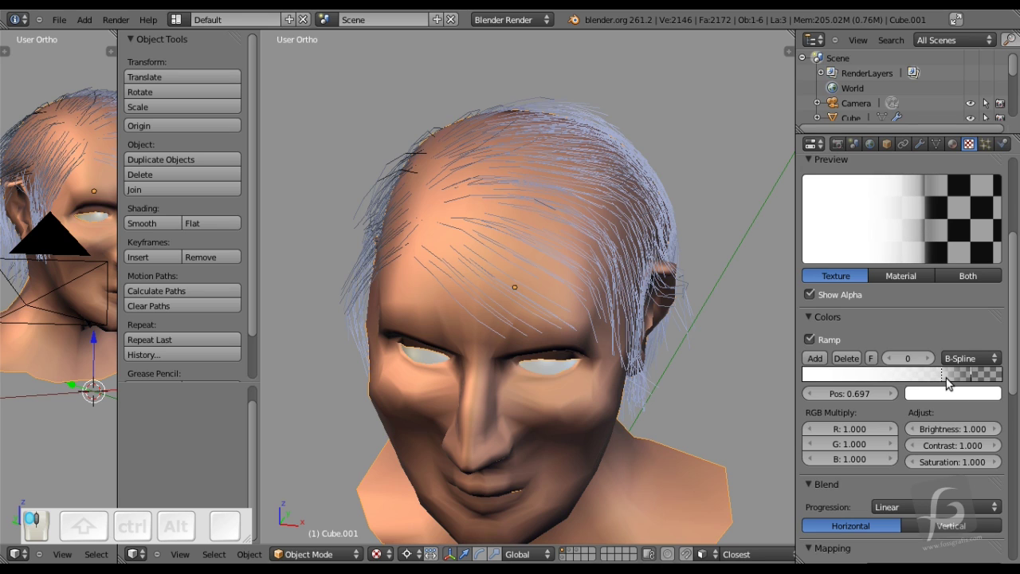
Set the color ramp's interpolation to Ease, with the white stop at position 0.652 and the transparent black stop at 0.835.
{"action": "left_click", "coordinate": [967, 360]}
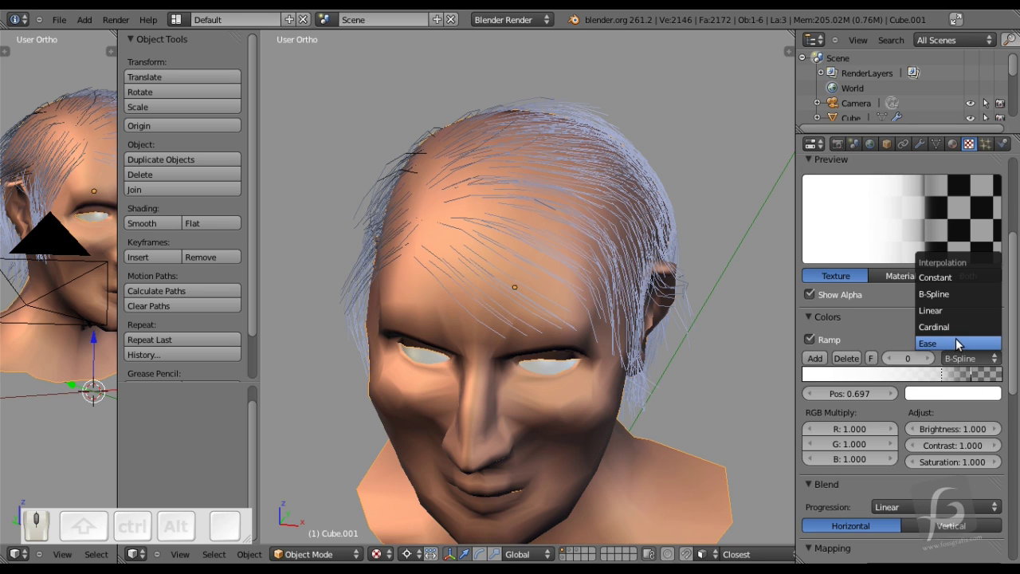
{"action": "left_click", "coordinate": [954, 338]}
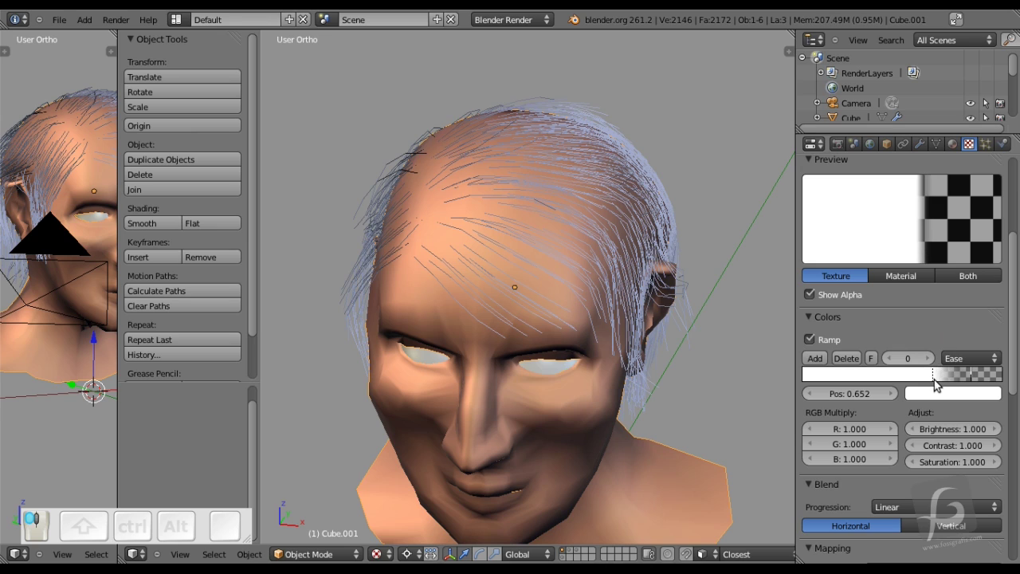
{"action": "left_click", "coordinate": [968, 376]}
{"action": "left_click_drag", "start_coordinate": [968, 381], "coordinate": [966, 381]}
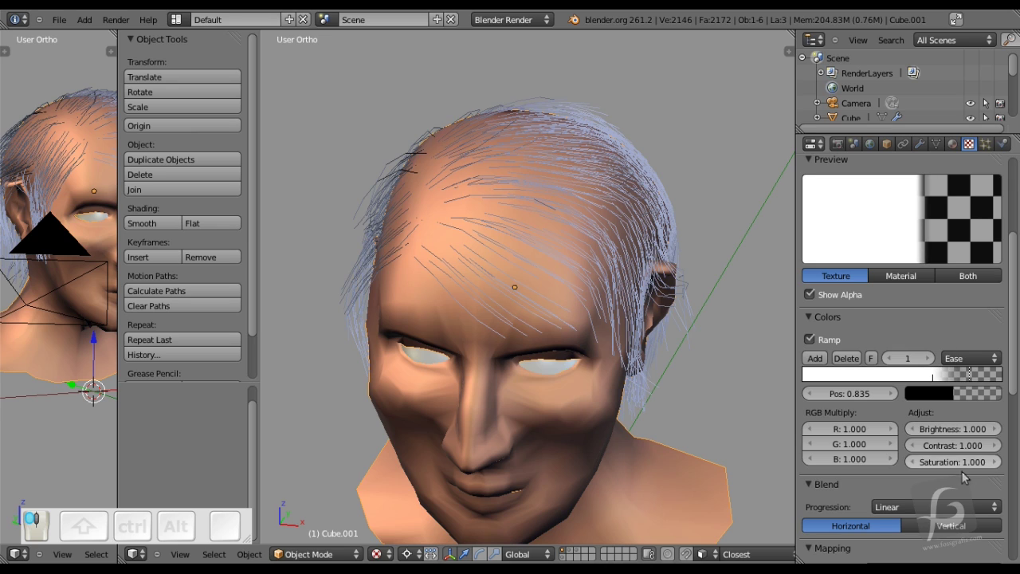
Set the hair_blend texture's blend progression to Easing and move the ramp's transparent black stop to position 0.955.
{"action": "left_click", "coordinate": [945, 508]}
{"action": "left_click", "coordinate": [851, 494]}
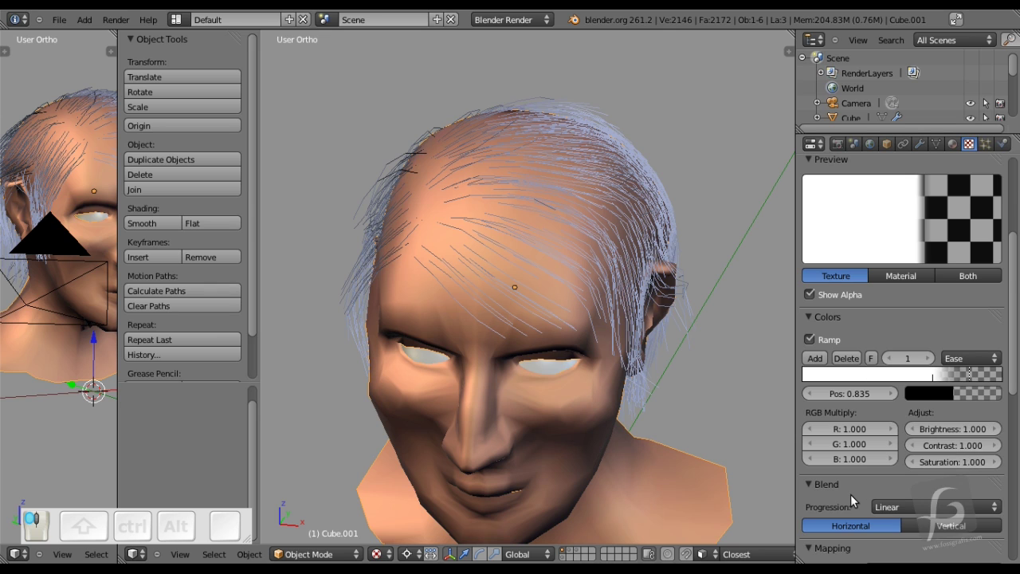
{"action": "scroll", "coordinate": [879, 486], "scroll_direction": "down", "scroll_amount": 5}
{"action": "left_click", "coordinate": [900, 391]}
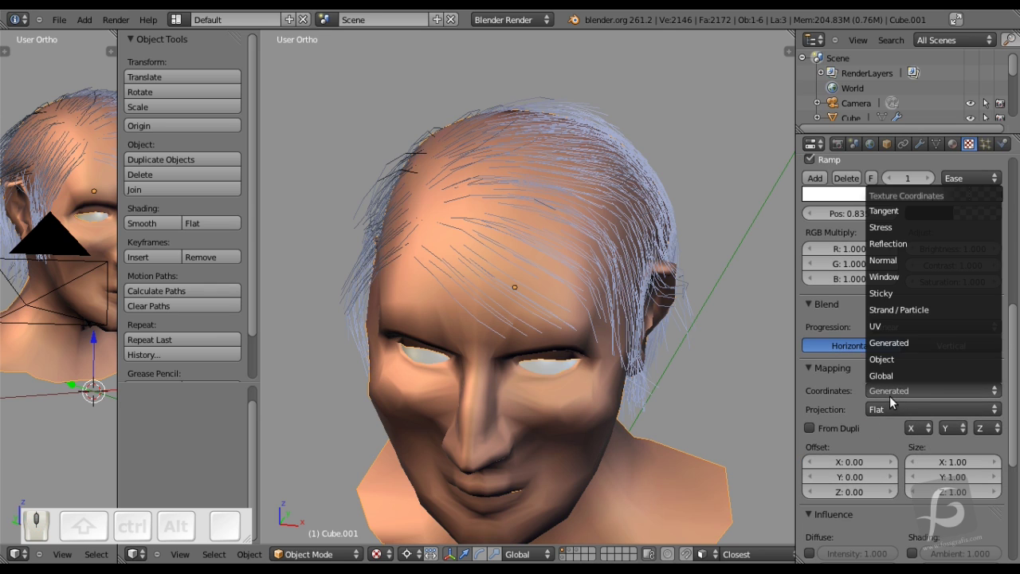
{"action": "scroll", "coordinate": [863, 385], "scroll_direction": "up", "scroll_amount": 3}
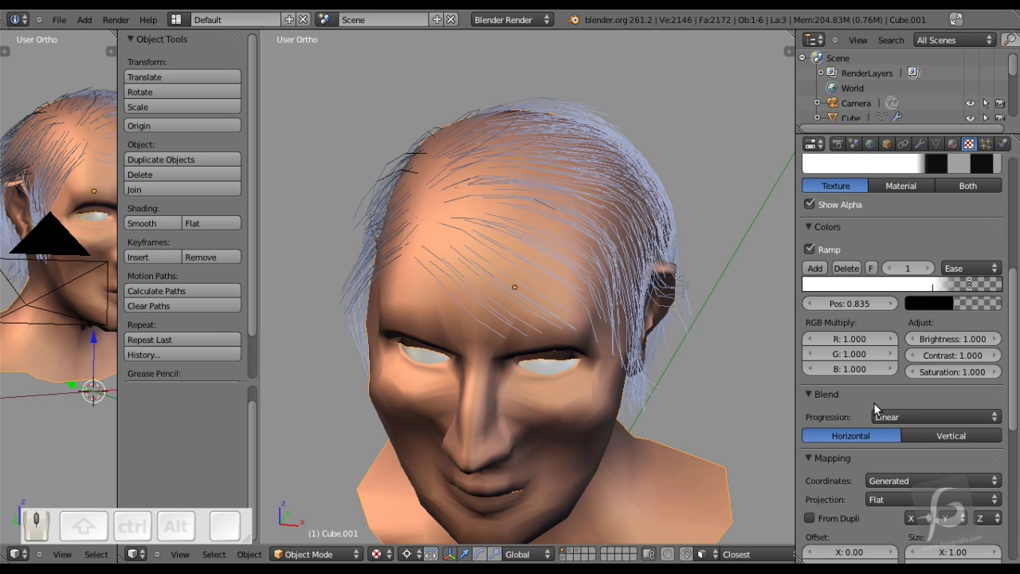
{"action": "left_click", "coordinate": [885, 416]}
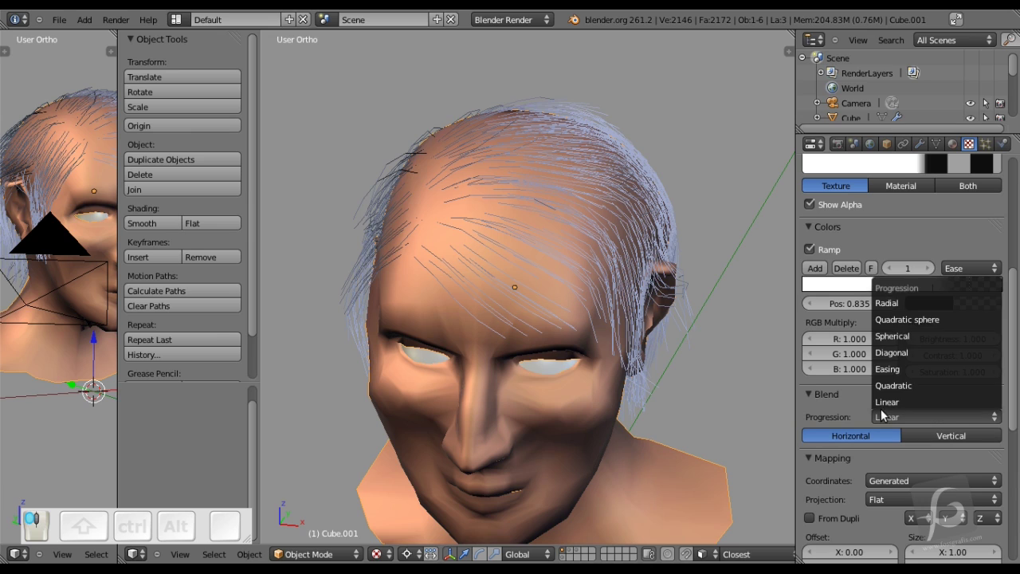
{"action": "left_click", "coordinate": [897, 367]}
{"action": "scroll", "coordinate": [909, 381], "scroll_direction": "up", "scroll_amount": 3}
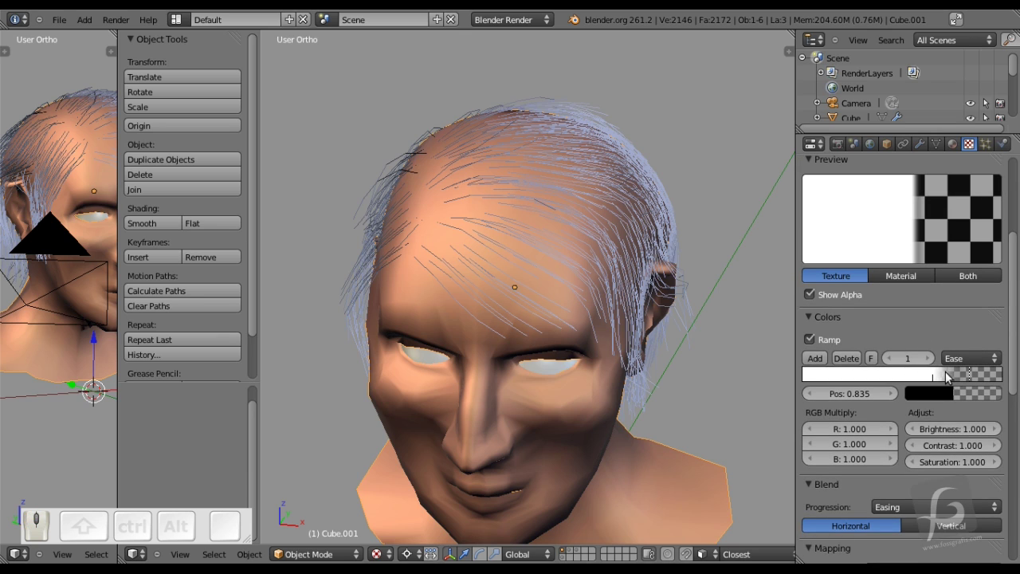
{"action": "left_click_drag", "start_coordinate": [969, 380], "coordinate": [995, 371]}
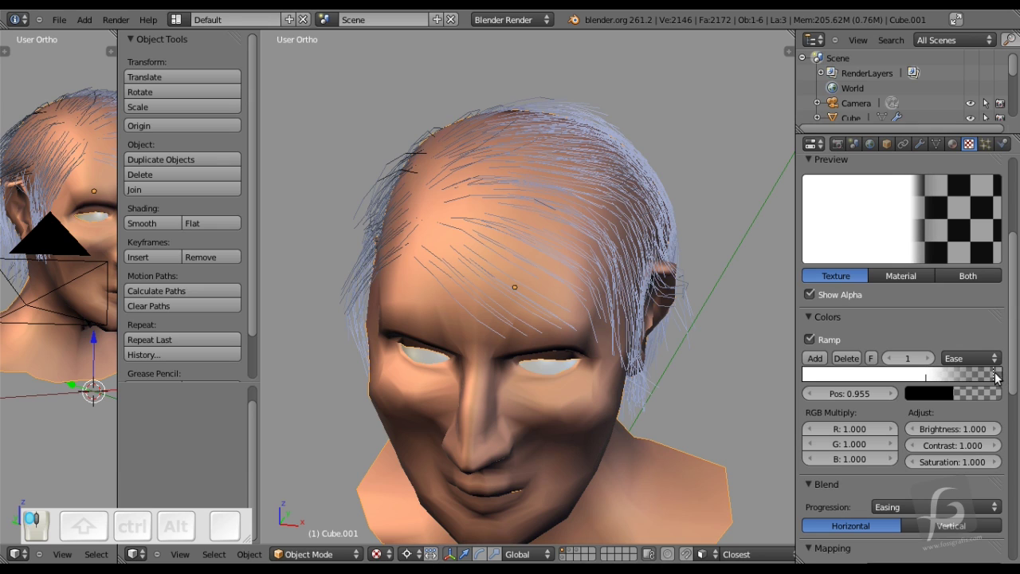
Add a new texture in the hair material's second slot and name it hair_color.
{"action": "scroll", "coordinate": [966, 308], "scroll_direction": "up", "scroll_amount": 6}
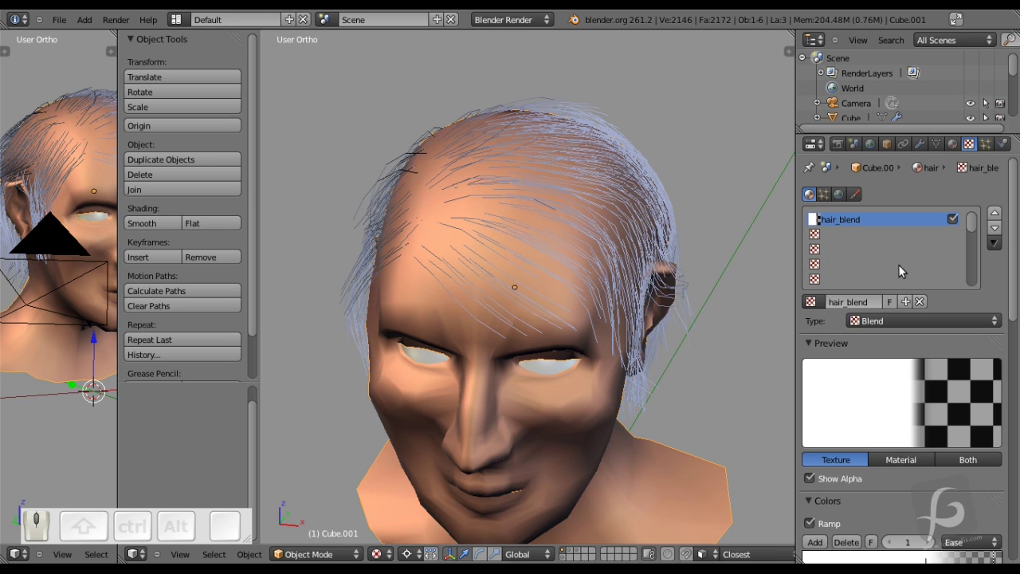
{"action": "left_click", "coordinate": [858, 236]}
{"action": "left_click", "coordinate": [855, 298]}
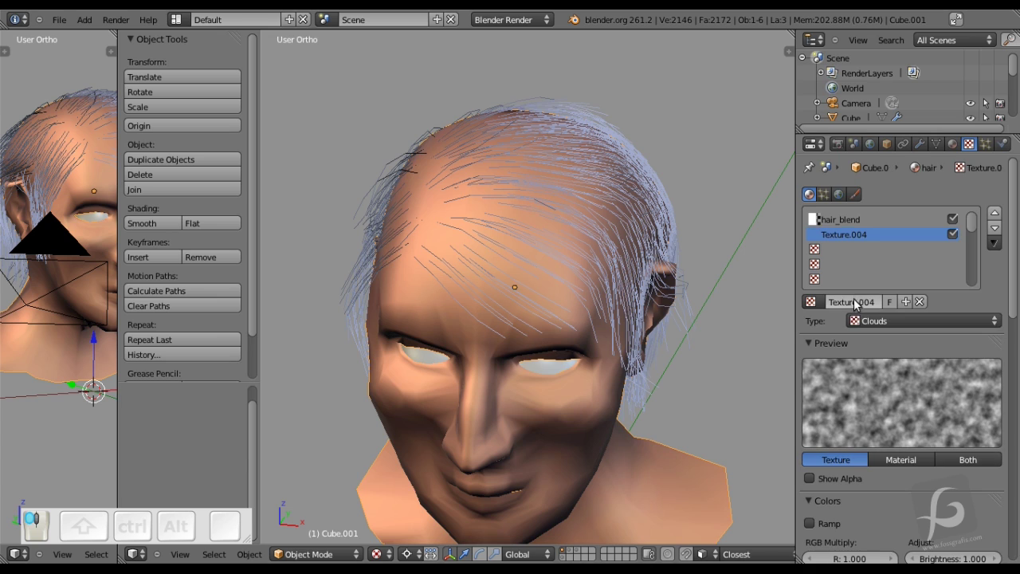
{"action": "left_click", "coordinate": [855, 302]}
{"action": "type", "text": "hair_color"}
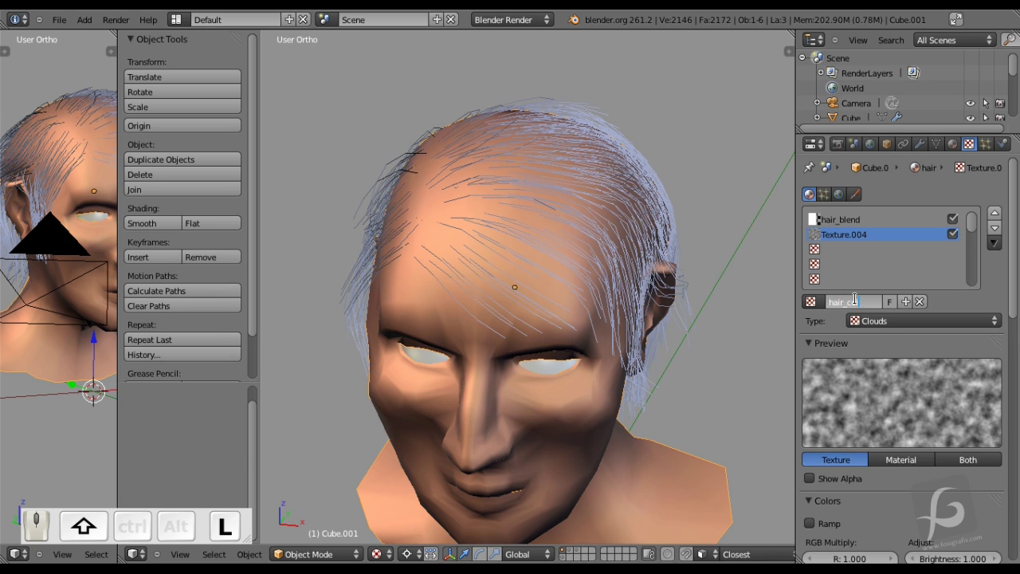
{"action": "key", "text": "Return"}
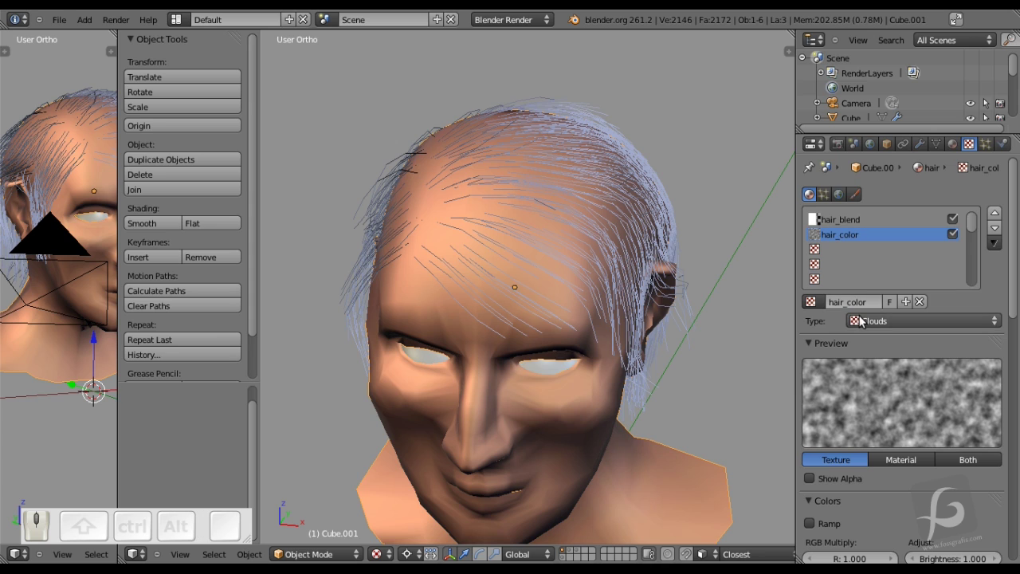
Change the hair_color texture's type to Blend, show alpha in its preview and enable its color ramp.
{"action": "left_click", "coordinate": [873, 320]}
{"action": "left_click", "coordinate": [882, 297]}
{"action": "scroll", "coordinate": [877, 322], "scroll_direction": "down", "scroll_amount": 7}
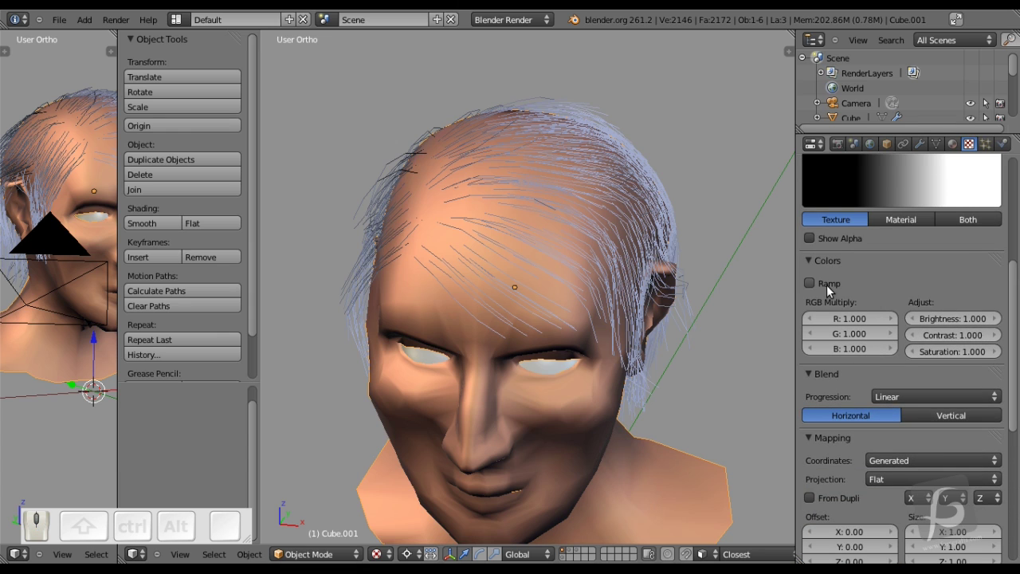
{"action": "left_click", "coordinate": [809, 237]}
{"action": "left_click", "coordinate": [821, 281]}
Set the hair_color texture's mapping coordinates to Strand / Particle.
{"action": "scroll", "coordinate": [871, 335], "scroll_direction": "down", "scroll_amount": 7}
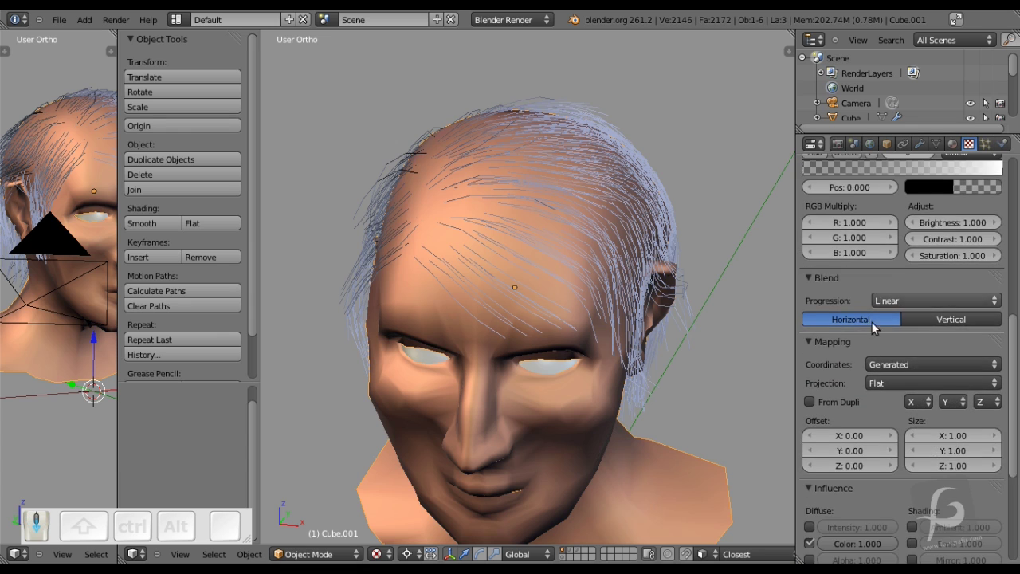
{"action": "scroll", "coordinate": [868, 389], "scroll_direction": "down", "scroll_amount": 2}
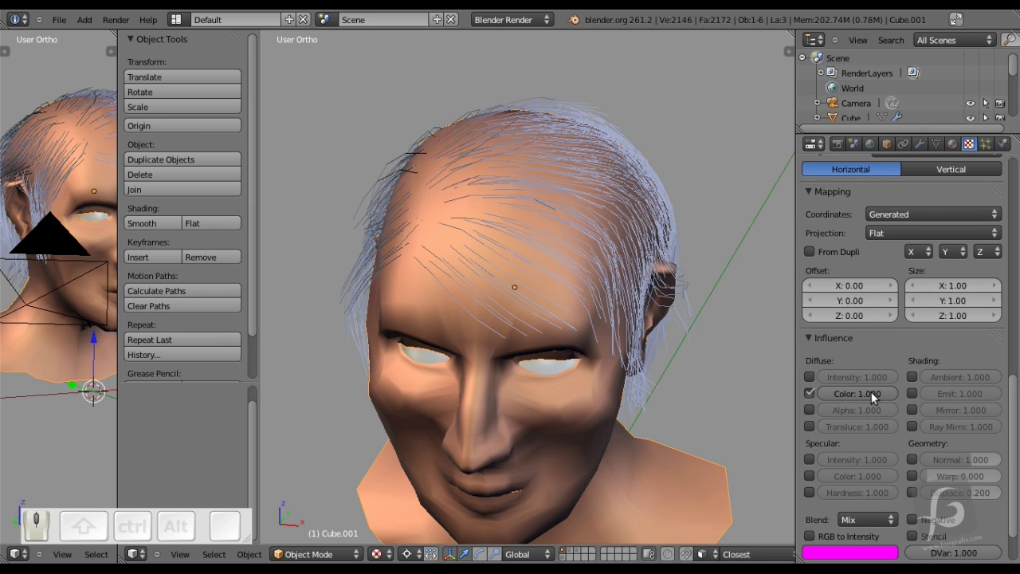
{"action": "scroll", "coordinate": [905, 402], "scroll_direction": "down", "scroll_amount": 2}
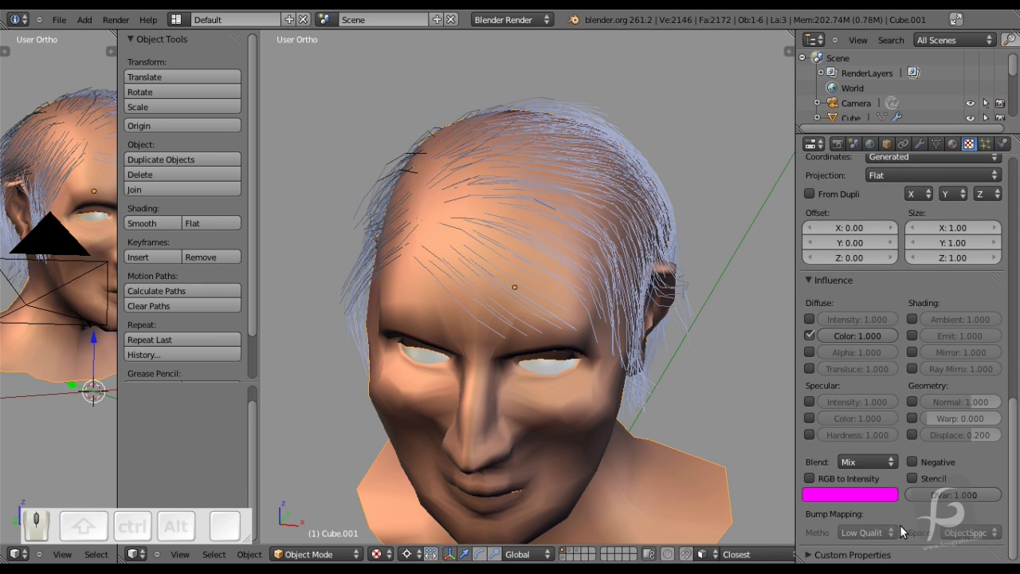
{"action": "scroll", "coordinate": [900, 520], "scroll_direction": "up", "scroll_amount": 7}
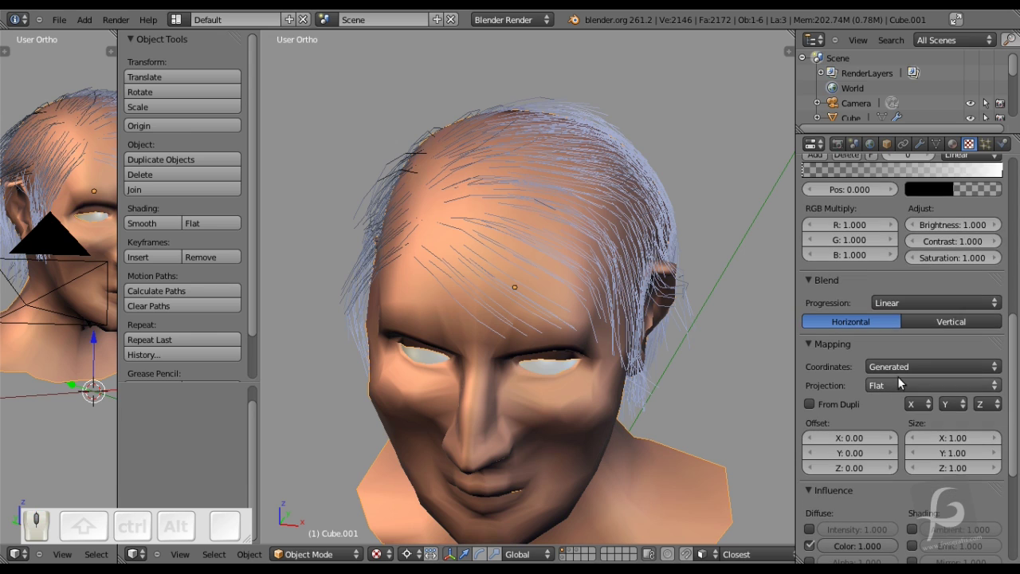
{"action": "left_click", "coordinate": [900, 366]}
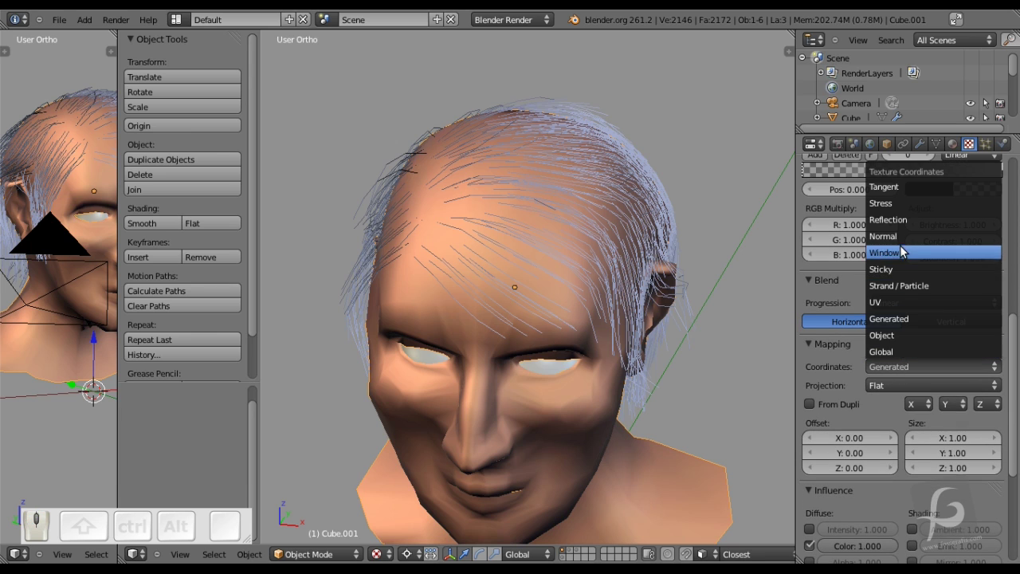
{"action": "left_click", "coordinate": [899, 285]}
Set the hair_blend texture's mapping coordinates to Strand / Particle as well.
{"action": "scroll", "coordinate": [887, 332], "scroll_direction": "up", "scroll_amount": 8}
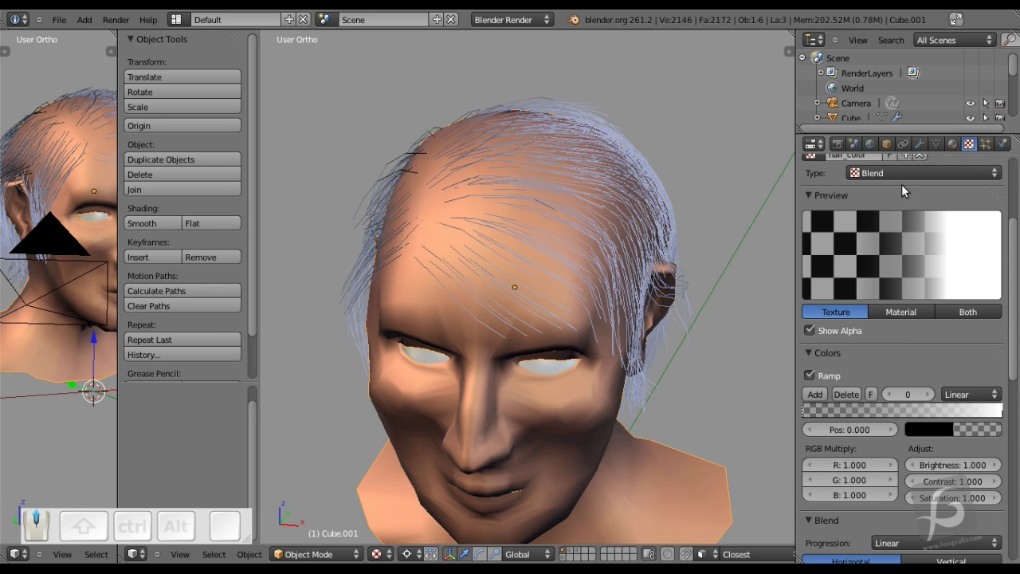
{"action": "scroll", "coordinate": [917, 216], "scroll_direction": "up", "scroll_amount": 4}
{"action": "left_click", "coordinate": [845, 192]}
{"action": "scroll", "coordinate": [899, 294], "scroll_direction": "down", "scroll_amount": 10}
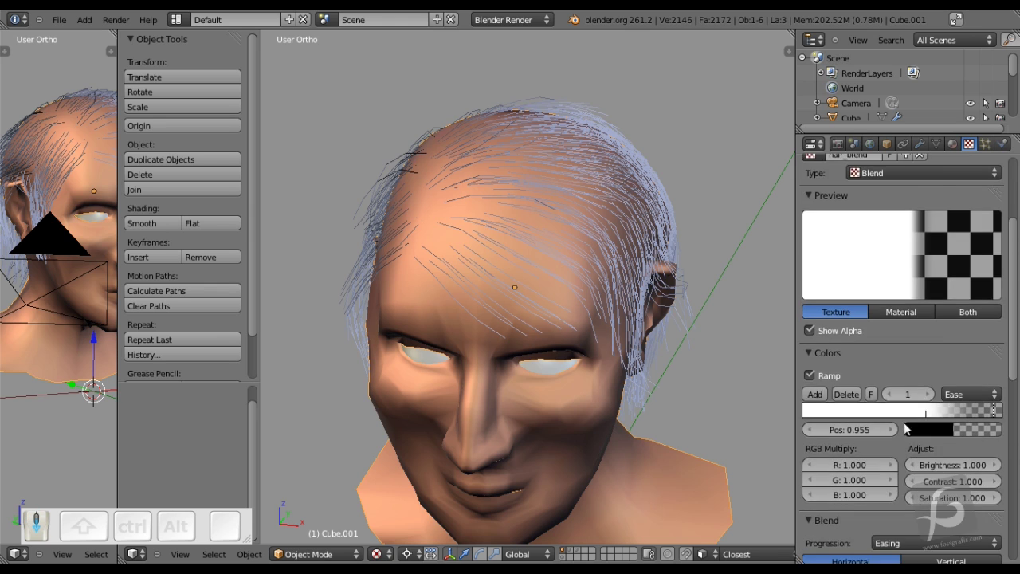
{"action": "left_click", "coordinate": [909, 428]}
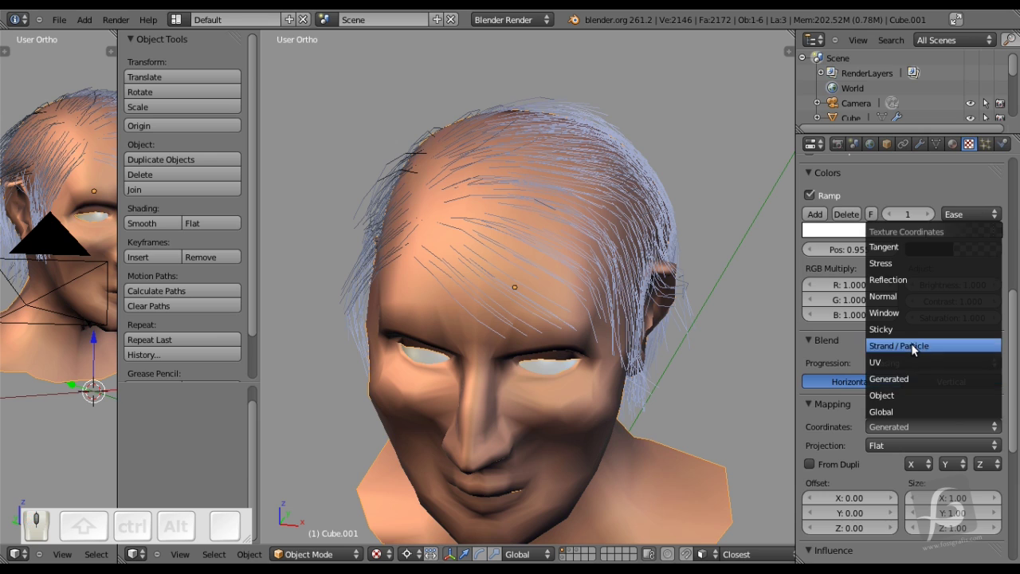
{"action": "left_click", "coordinate": [913, 348]}
Make the first stop of the hair_color ramp a fully opaque, very dark brown and move it to position 0.266.
{"action": "scroll", "coordinate": [893, 338], "scroll_direction": "up", "scroll_amount": 10}
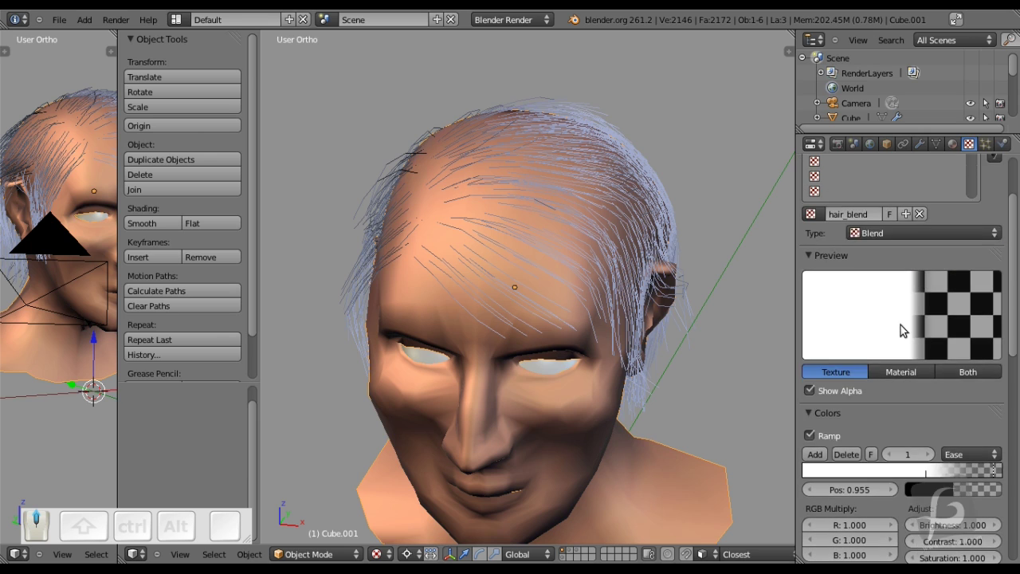
{"action": "left_click", "coordinate": [871, 209]}
{"action": "scroll", "coordinate": [890, 324], "scroll_direction": "down", "scroll_amount": 5}
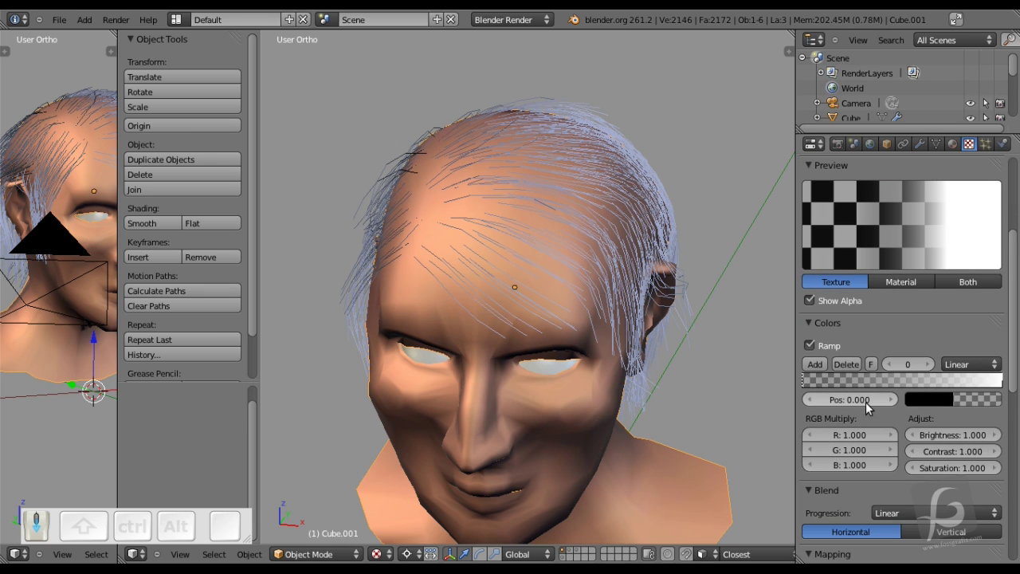
{"action": "left_click", "coordinate": [803, 380]}
{"action": "left_click", "coordinate": [961, 404]}
{"action": "left_click_drag", "start_coordinate": [940, 377], "coordinate": [977, 377]}
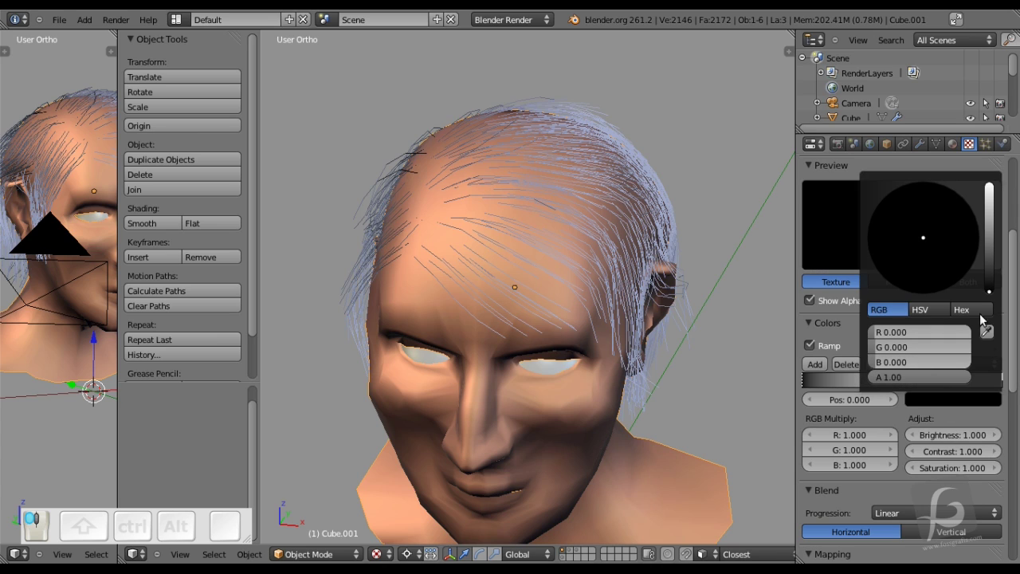
{"action": "left_click", "coordinate": [990, 287]}
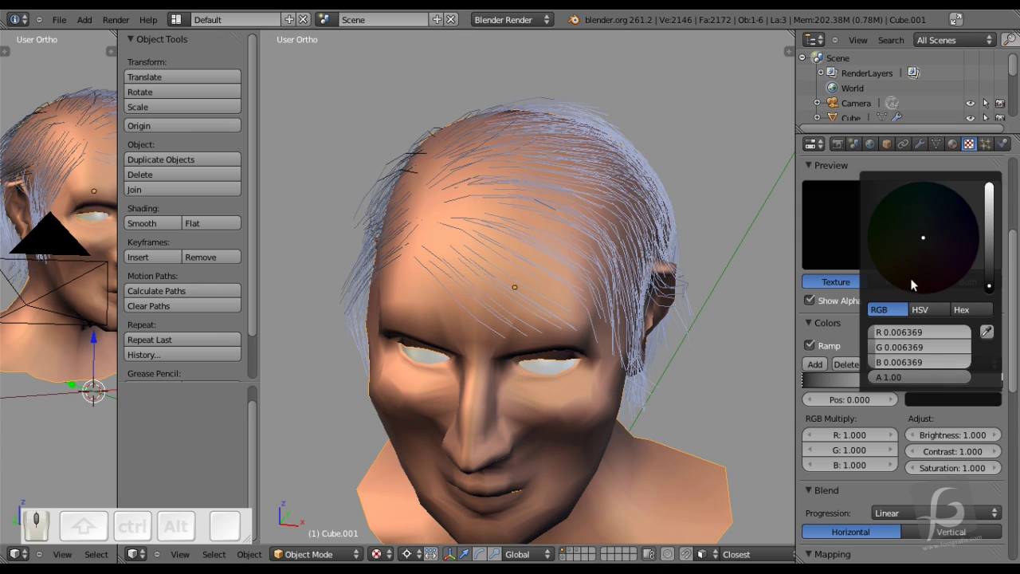
{"action": "mouse_move", "coordinate": [912, 286]}
{"action": "left_mouse_down"}
{"action": "mouse_move", "coordinate": [905, 294]}
{"action": "mouse_move", "coordinate": [905, 283]}
{"action": "left_mouse_up"}
{"action": "left_click", "coordinate": [846, 321]}
{"action": "left_click", "coordinate": [932, 397]}
{"action": "left_click_drag", "start_coordinate": [902, 279], "coordinate": [913, 285]}
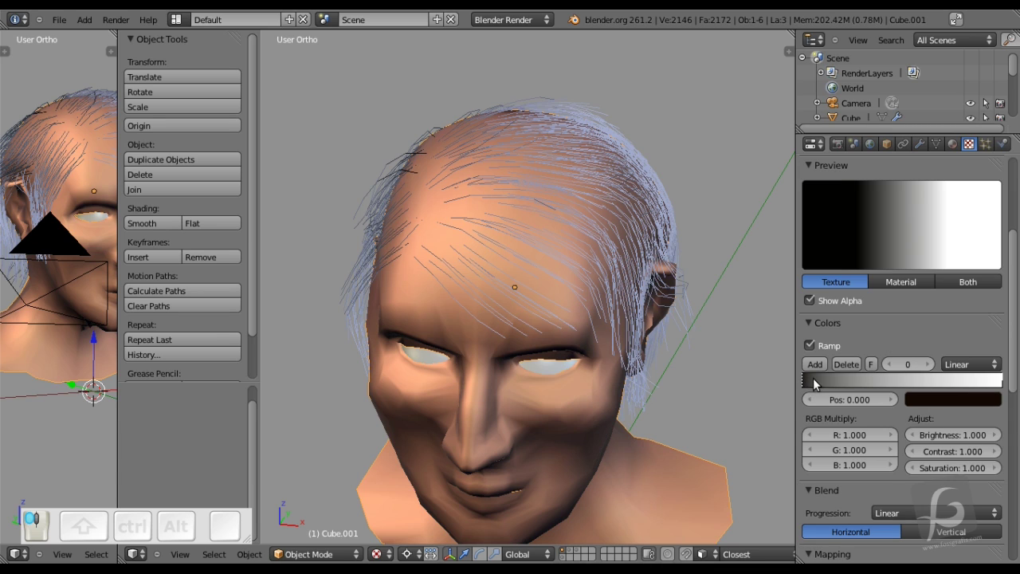
{"action": "left_click_drag", "start_coordinate": [814, 380], "coordinate": [857, 386]}
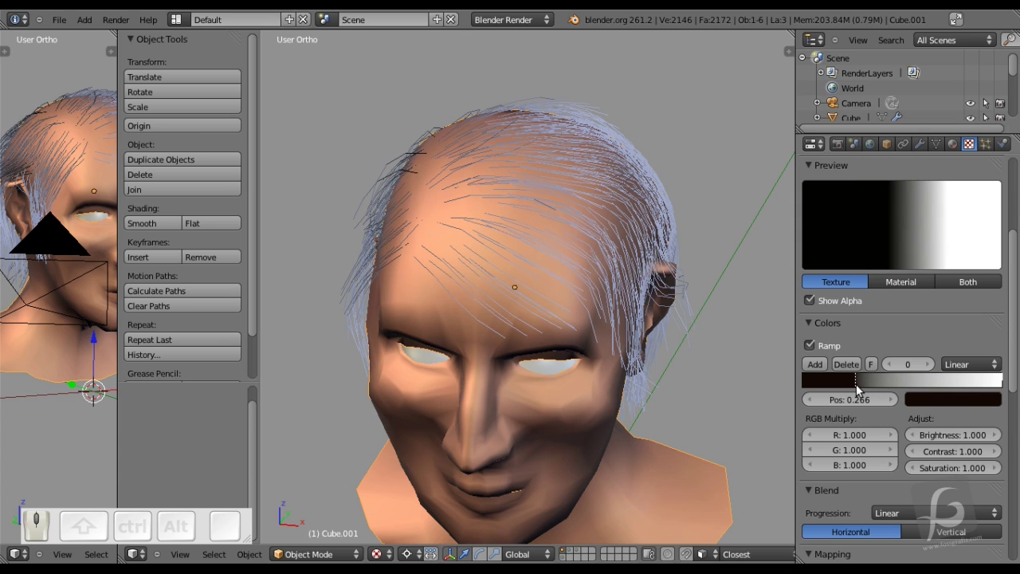
Add a medium brown stop to the hair_color ramp and move it to position 0.723.
{"action": "left_click", "coordinate": [815, 365]}
{"action": "left_click", "coordinate": [941, 397]}
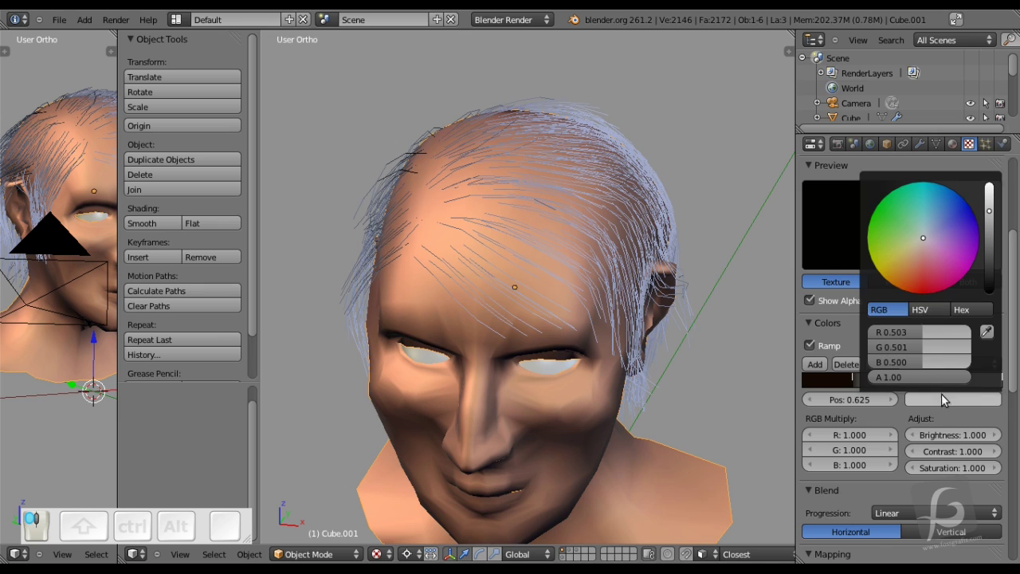
{"action": "left_click_drag", "start_coordinate": [914, 253], "coordinate": [906, 294]}
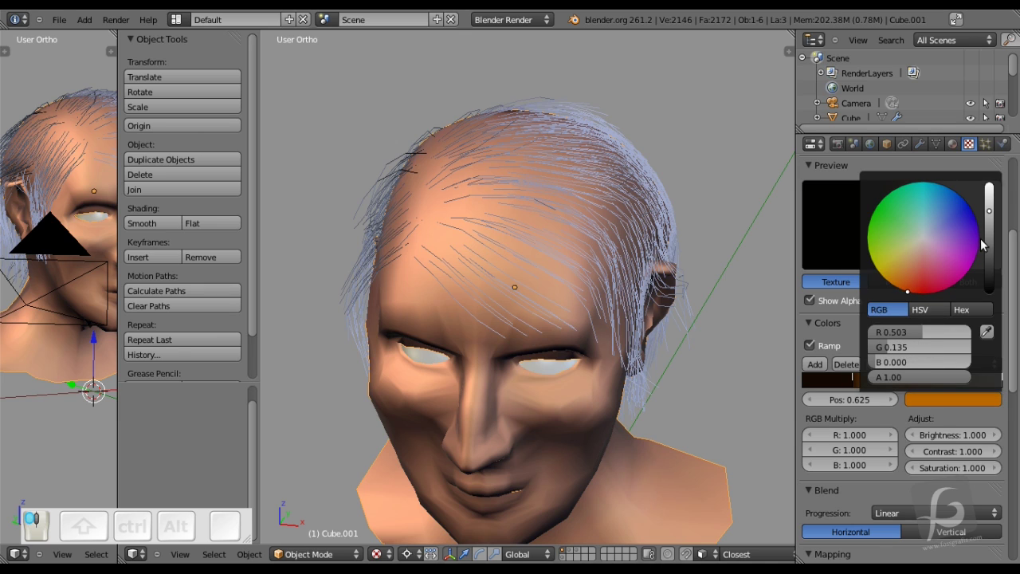
{"action": "left_click_drag", "start_coordinate": [989, 239], "coordinate": [991, 261]}
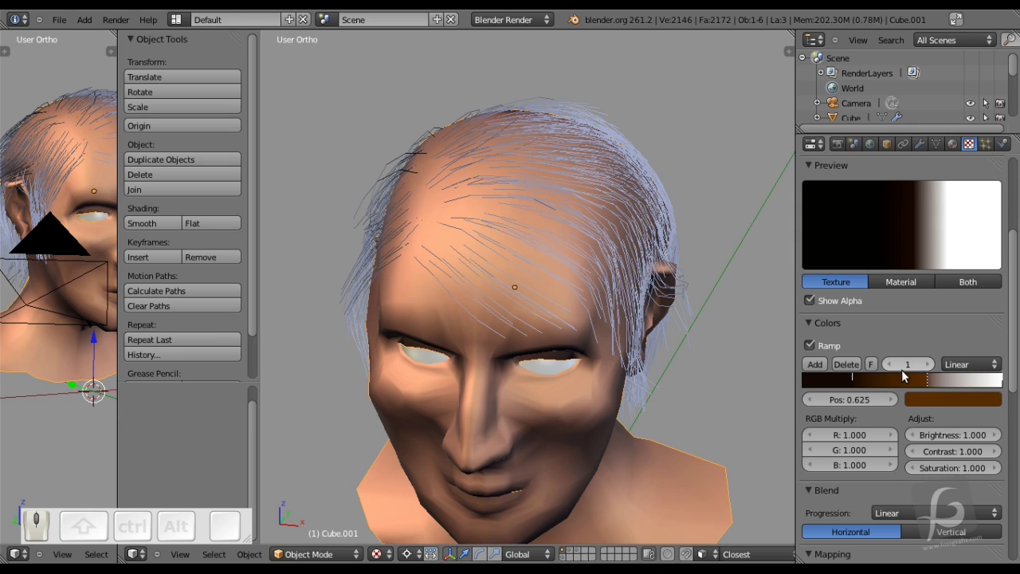
{"action": "left_click_drag", "start_coordinate": [928, 379], "coordinate": [948, 380]}
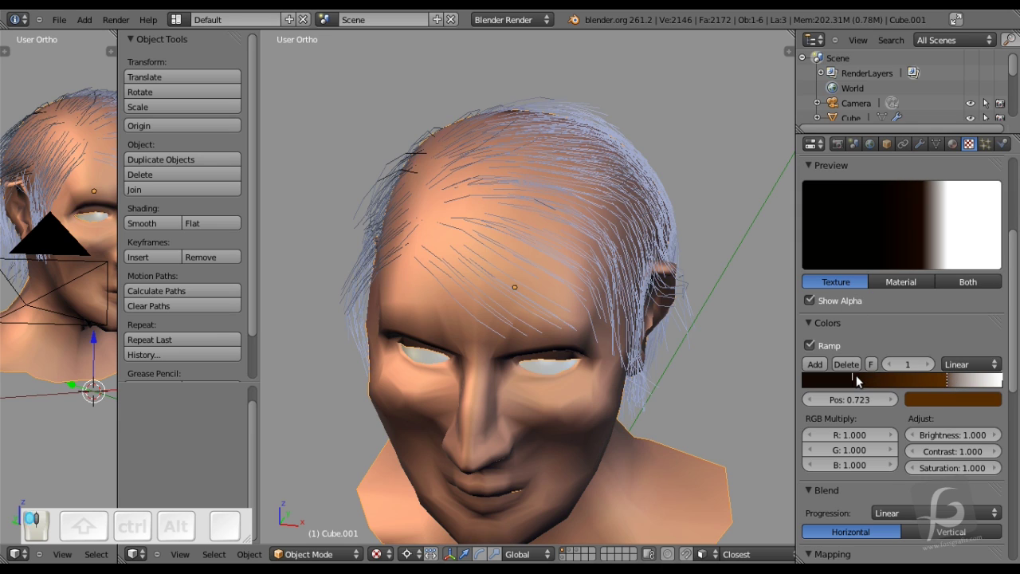
Move the ramp's darkest stop to position 0.318 and color the end stop light orange (R 1.000, G 0.637, B 0.277).
{"action": "left_click_drag", "start_coordinate": [856, 380], "coordinate": [872, 377]}
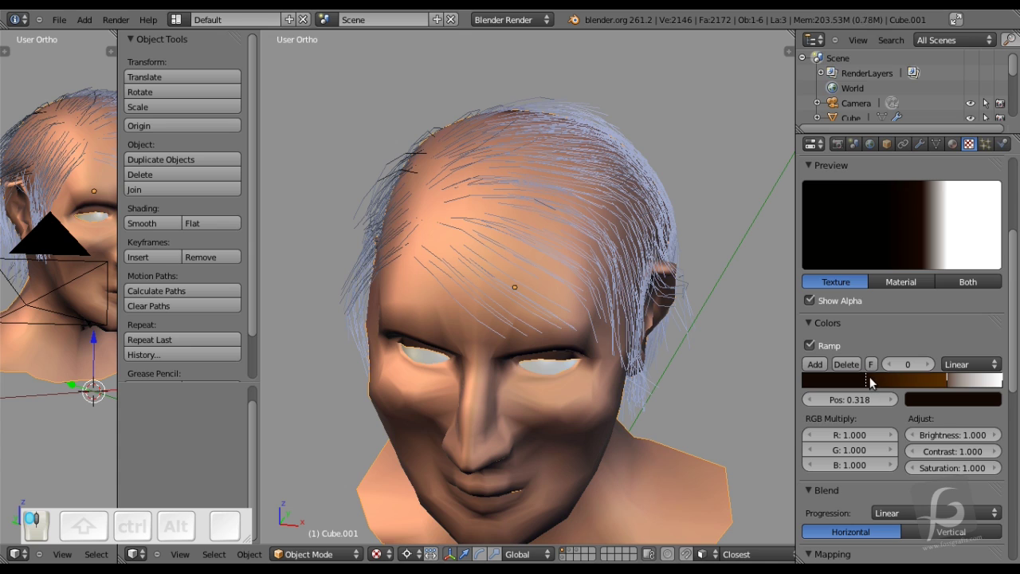
{"action": "left_click", "coordinate": [1002, 381]}
{"action": "left_click", "coordinate": [988, 401]}
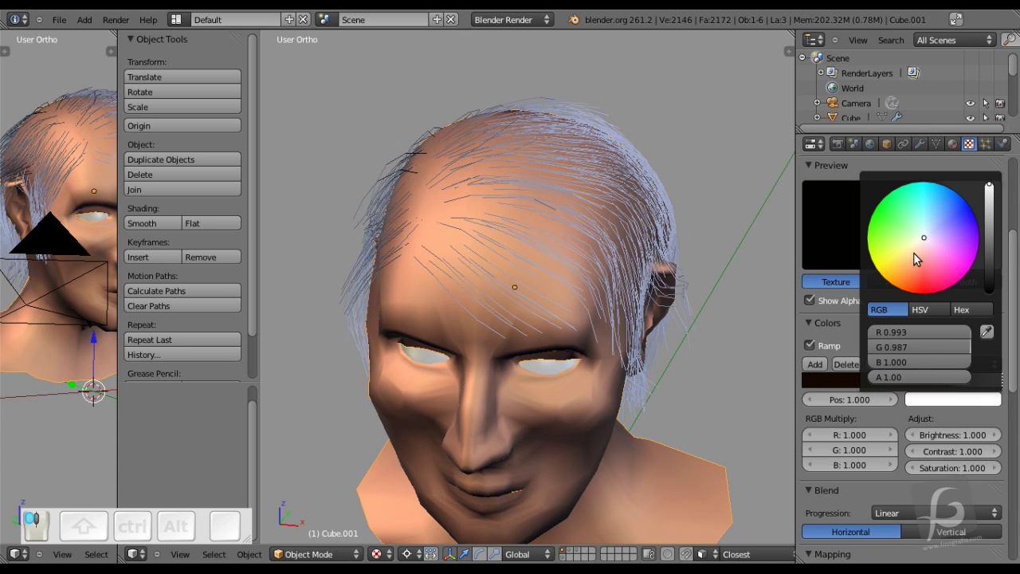
{"action": "left_click_drag", "start_coordinate": [913, 252], "coordinate": [902, 273]}
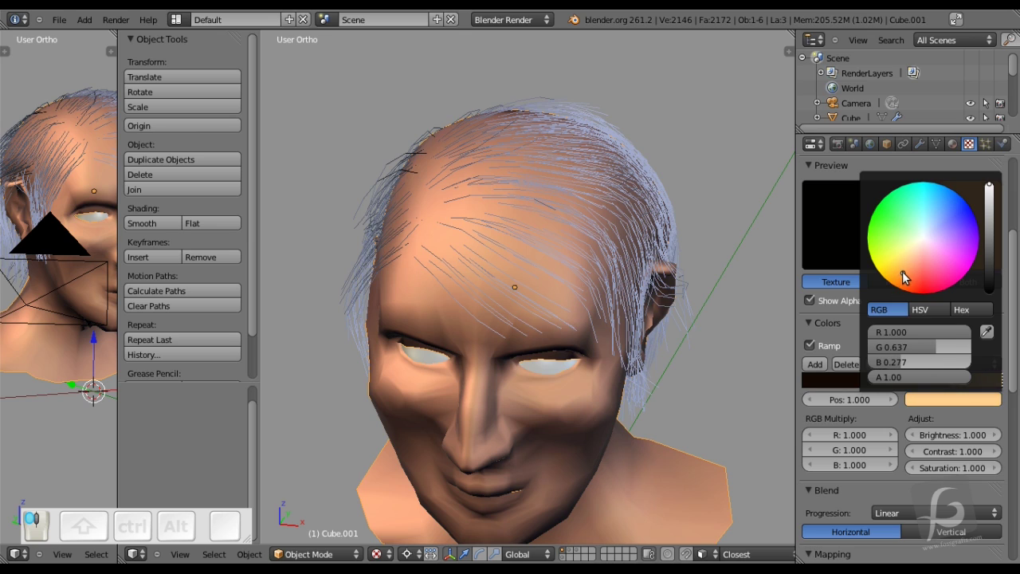
Move the hair_color ramp's end stop to position 0.884, set its alpha to 0.53 and darken its color to an orange-brown.
{"action": "mouse_move", "coordinate": [956, 379]}
{"action": "left_mouse_down"}
{"action": "mouse_move", "coordinate": [910, 375]}
{"action": "mouse_move", "coordinate": [992, 384]}
{"action": "mouse_move", "coordinate": [952, 380]}
{"action": "mouse_move", "coordinate": [976, 379]}
{"action": "left_mouse_up"}
{"action": "left_click", "coordinate": [959, 401]}
{"action": "mouse_move", "coordinate": [902, 278]}
{"action": "left_mouse_down"}
{"action": "mouse_move", "coordinate": [904, 289]}
{"action": "mouse_move", "coordinate": [914, 280]}
{"action": "mouse_move", "coordinate": [905, 291]}
{"action": "left_mouse_up"}
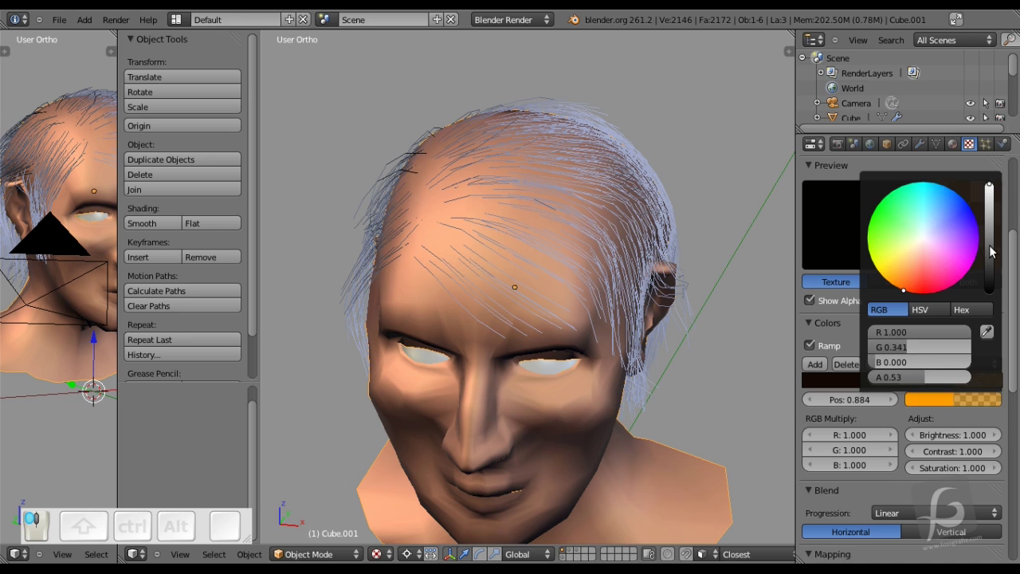
{"action": "left_click_drag", "start_coordinate": [992, 250], "coordinate": [992, 248]}
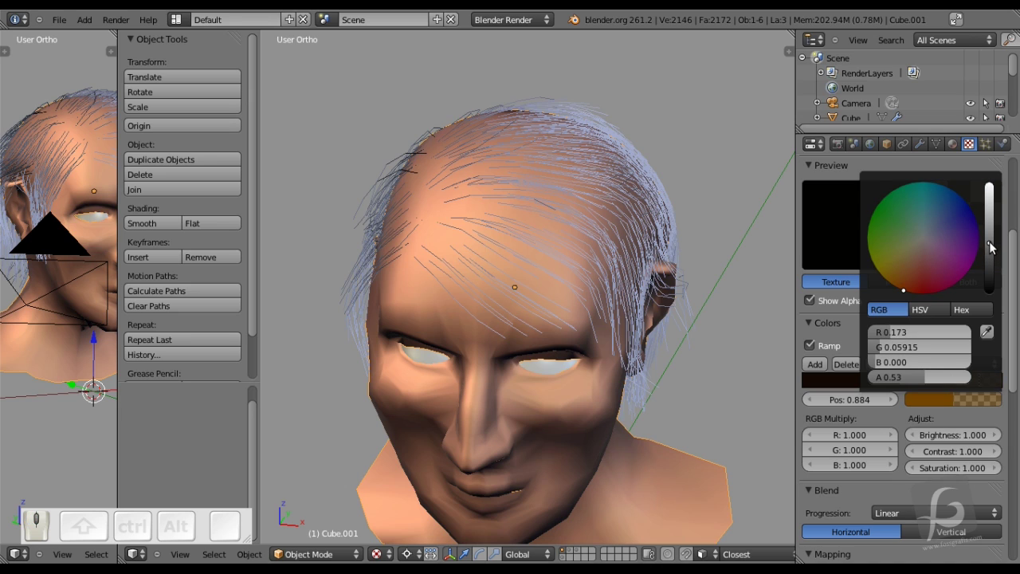
{"action": "left_click", "coordinate": [854, 324]}
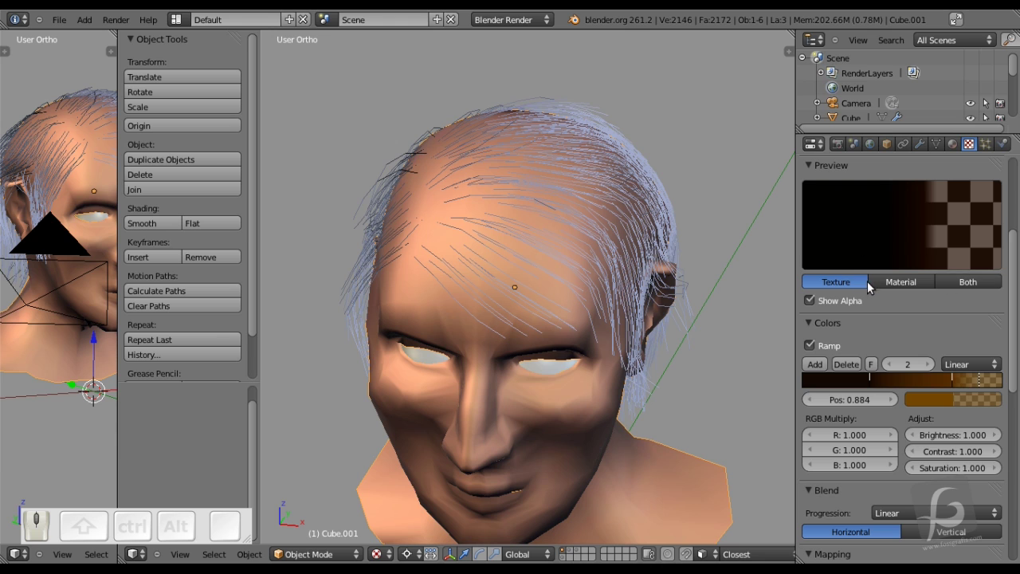
Examine the hair material's preview and look through its shading, transparency and strand settings.
{"action": "scroll", "coordinate": [884, 309], "scroll_direction": "down", "scroll_amount": 3}
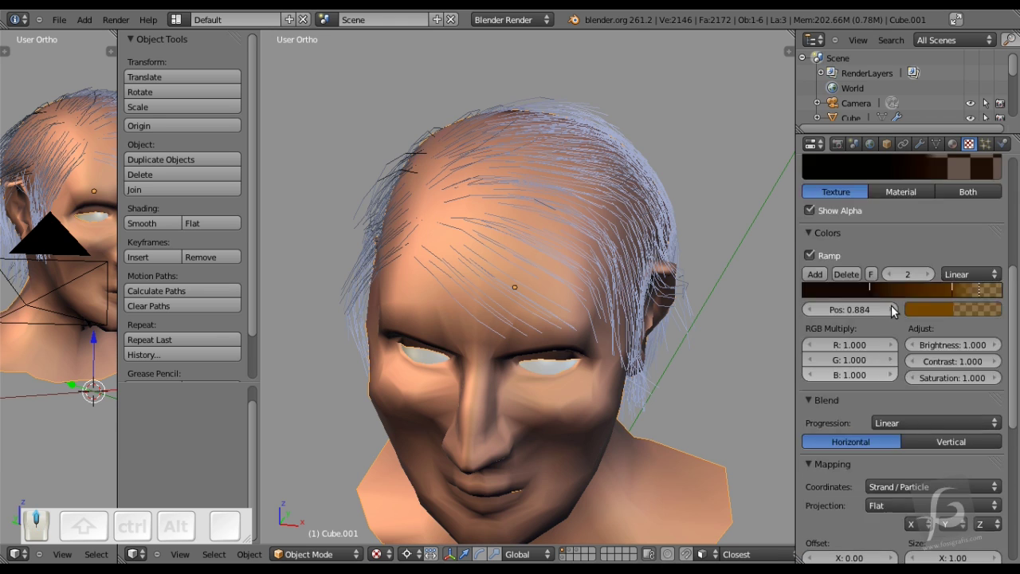
{"action": "scroll", "coordinate": [892, 305], "scroll_direction": "up", "scroll_amount": 5}
{"action": "scroll", "coordinate": [891, 306], "scroll_direction": "up", "scroll_amount": 4}
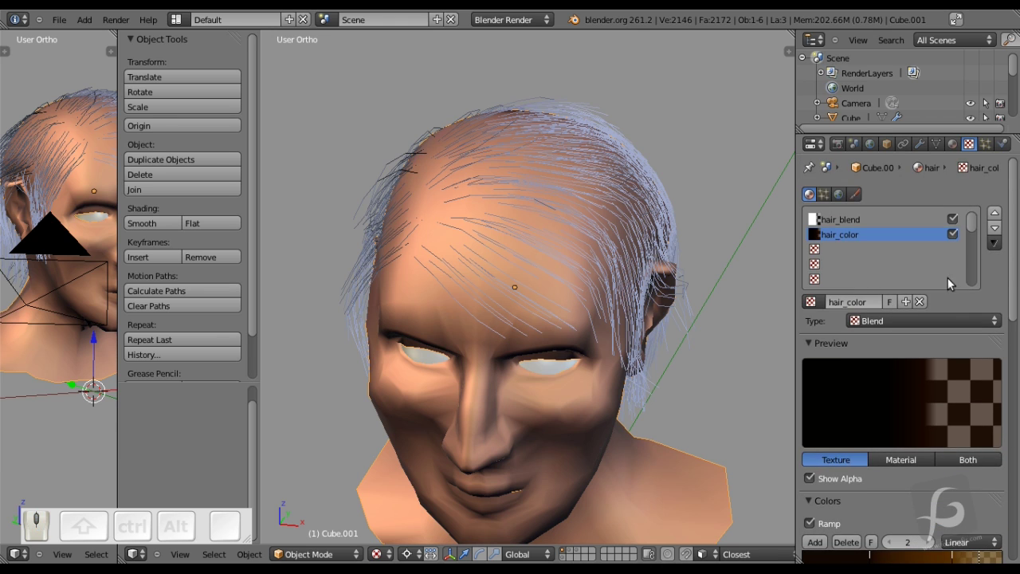
{"action": "left_click", "coordinate": [952, 143]}
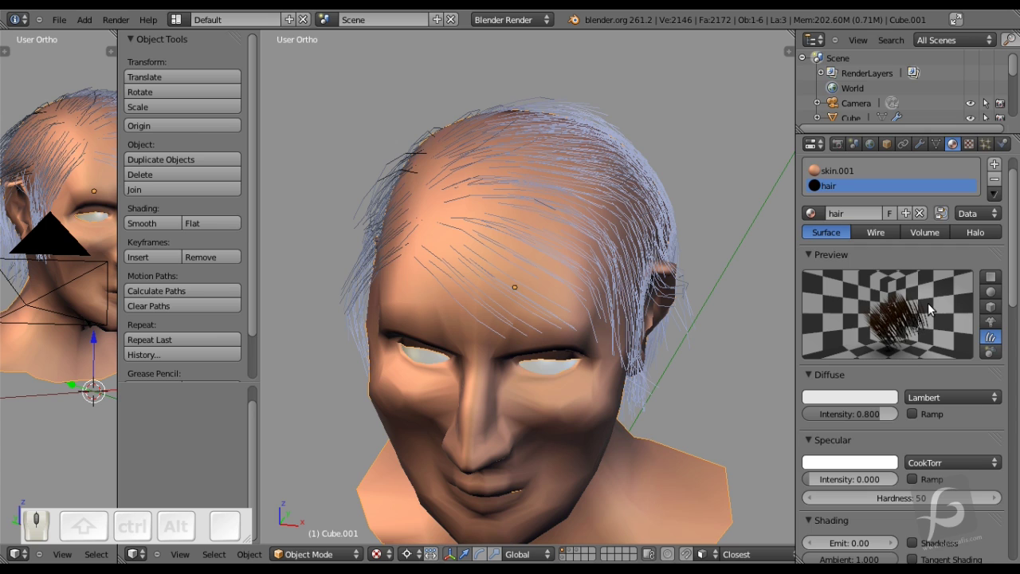
{"action": "scroll", "coordinate": [903, 347], "scroll_direction": "up", "scroll_amount": 2}
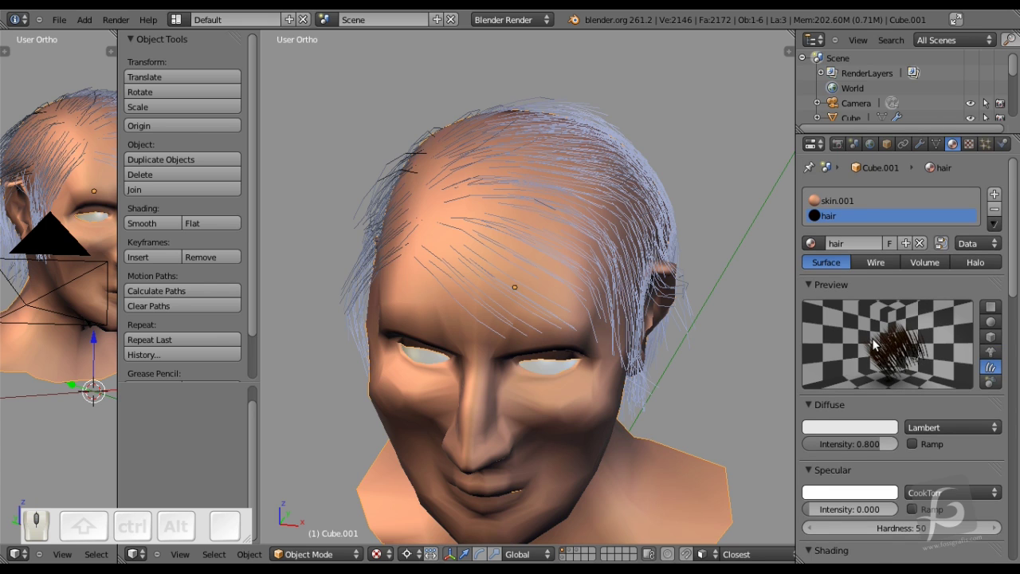
{"action": "scroll", "coordinate": [891, 349], "scroll_direction": "down", "scroll_amount": 2}
{"action": "scroll", "coordinate": [889, 348], "scroll_direction": "down", "scroll_amount": 1}
{"action": "scroll", "coordinate": [882, 312], "scroll_direction": "up", "scroll_amount": 2}
{"action": "scroll", "coordinate": [909, 343], "scroll_direction": "down", "scroll_amount": 12}
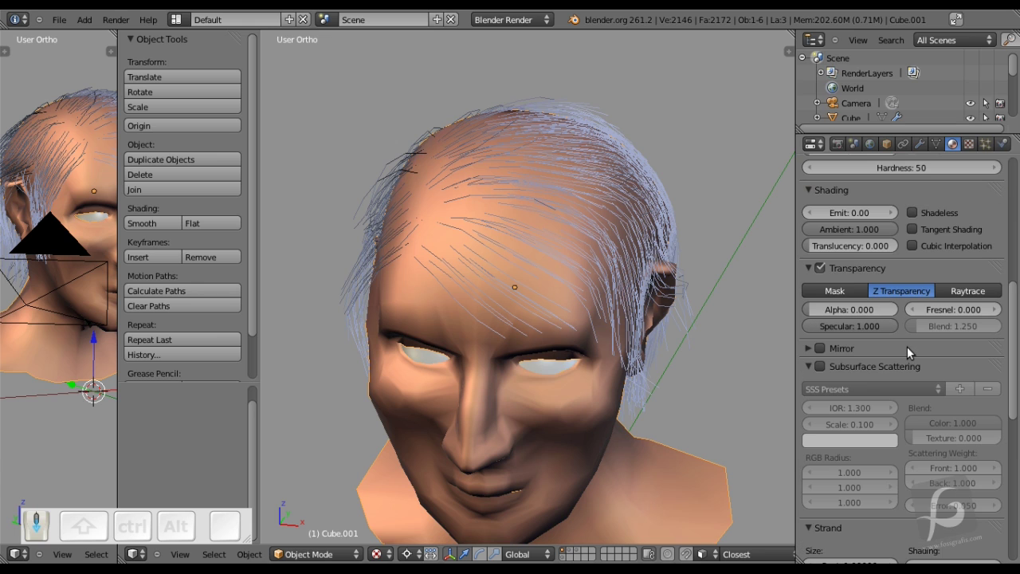
{"action": "scroll", "coordinate": [907, 344], "scroll_direction": "down", "scroll_amount": 1}
{"action": "scroll", "coordinate": [907, 343], "scroll_direction": "down", "scroll_amount": 3}
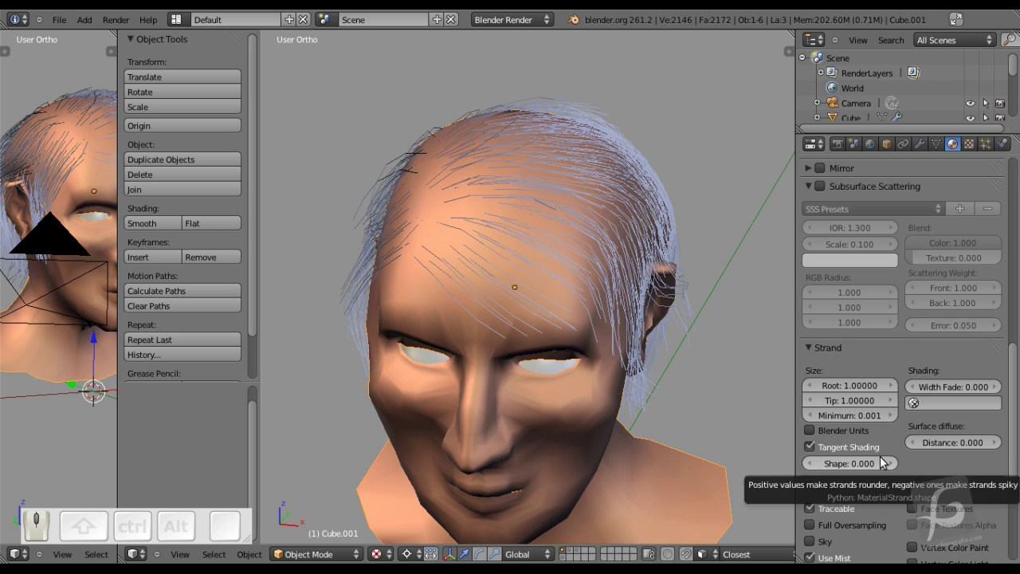
{"action": "scroll", "coordinate": [719, 297], "scroll_direction": "down", "scroll_amount": 5}
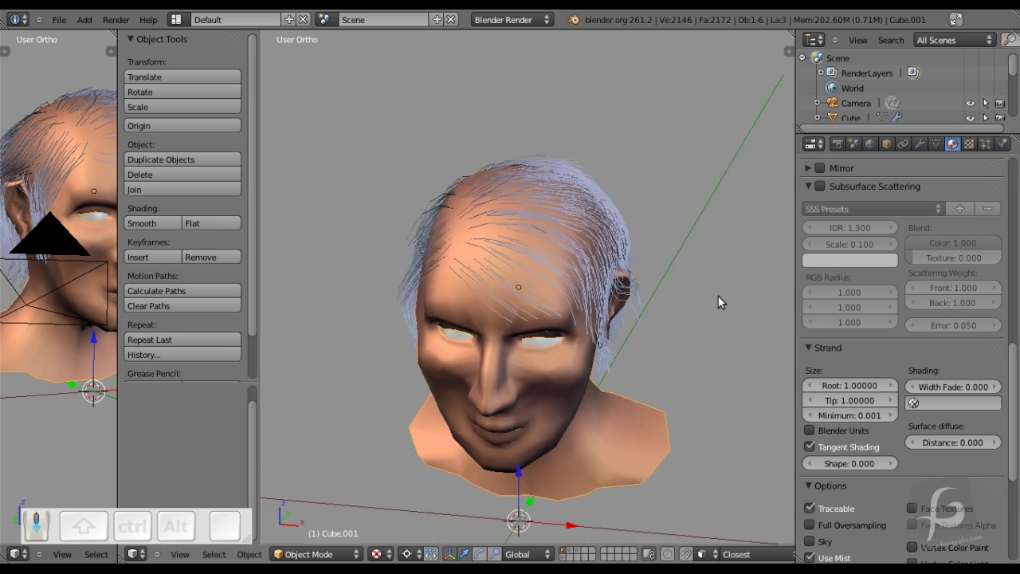
{"action": "middle_click_drag", "start_coordinate": [710, 356], "coordinate": [774, 366]}
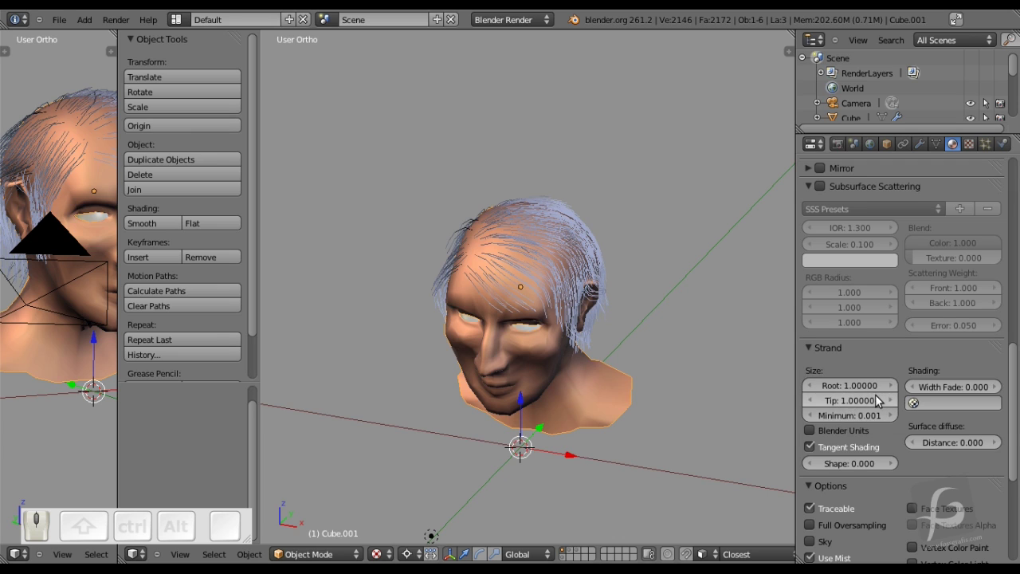
{"action": "scroll", "coordinate": [870, 383], "scroll_direction": "up", "scroll_amount": 10}
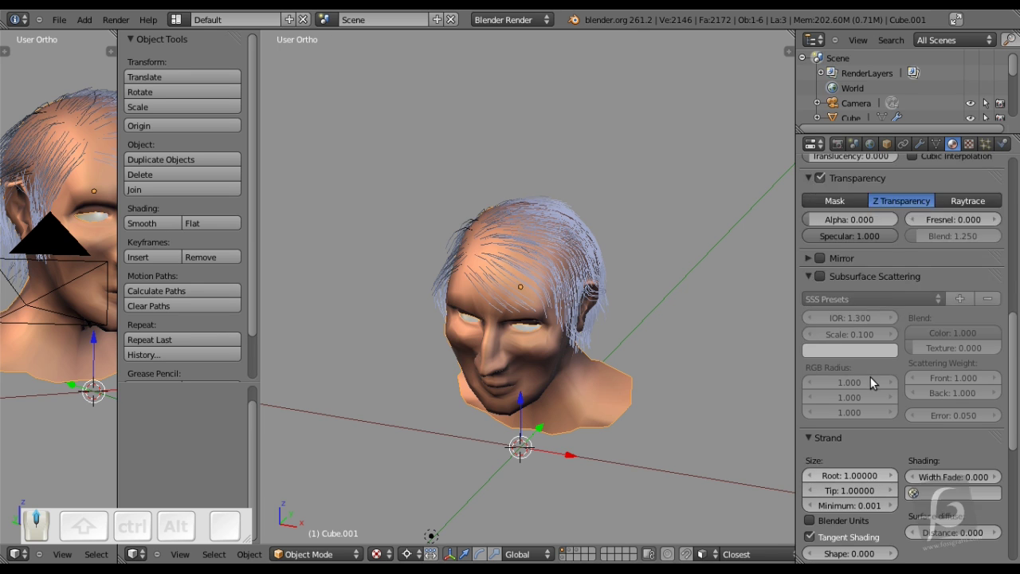
{"action": "scroll", "coordinate": [874, 392], "scroll_direction": "down", "scroll_amount": 10}
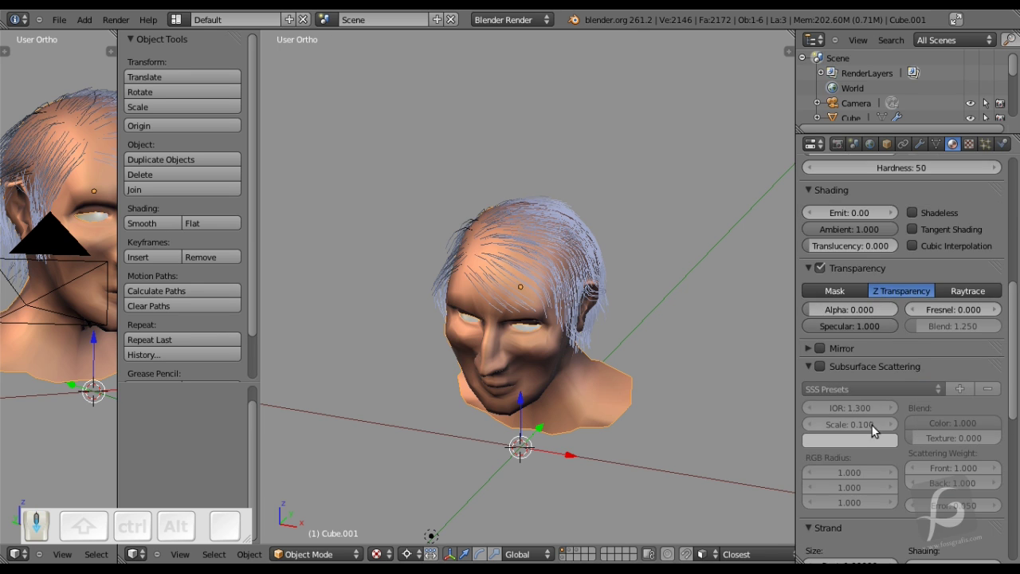
Collapse the hair material's Subsurface Scattering, Transparency, Shading, Specular and Diffuse sections.
{"action": "scroll", "coordinate": [848, 348], "scroll_direction": "up", "scroll_amount": 4}
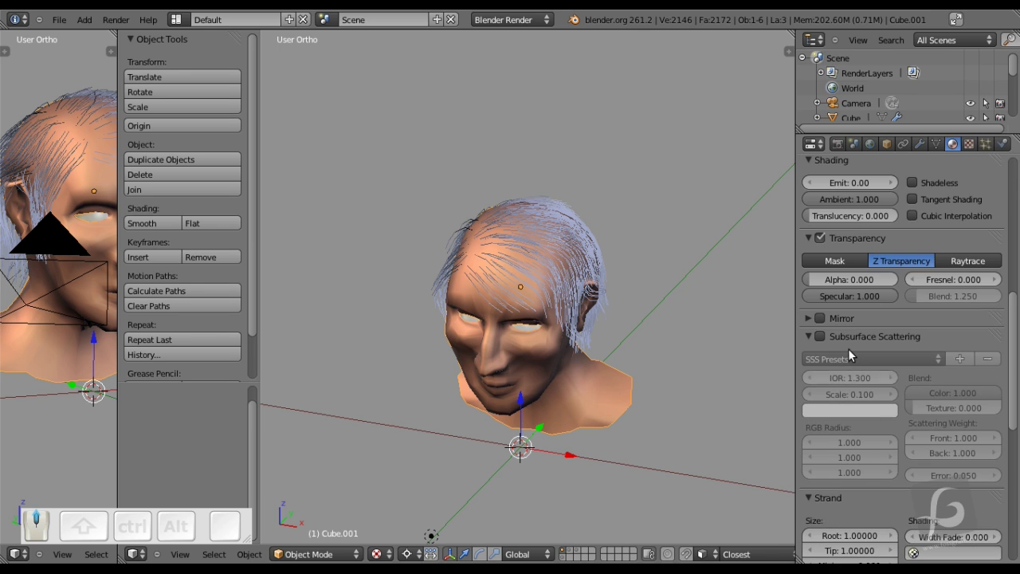
{"action": "left_click", "coordinate": [808, 338]}
{"action": "scroll", "coordinate": [814, 314], "scroll_direction": "up", "scroll_amount": 3}
{"action": "left_click", "coordinate": [809, 327]}
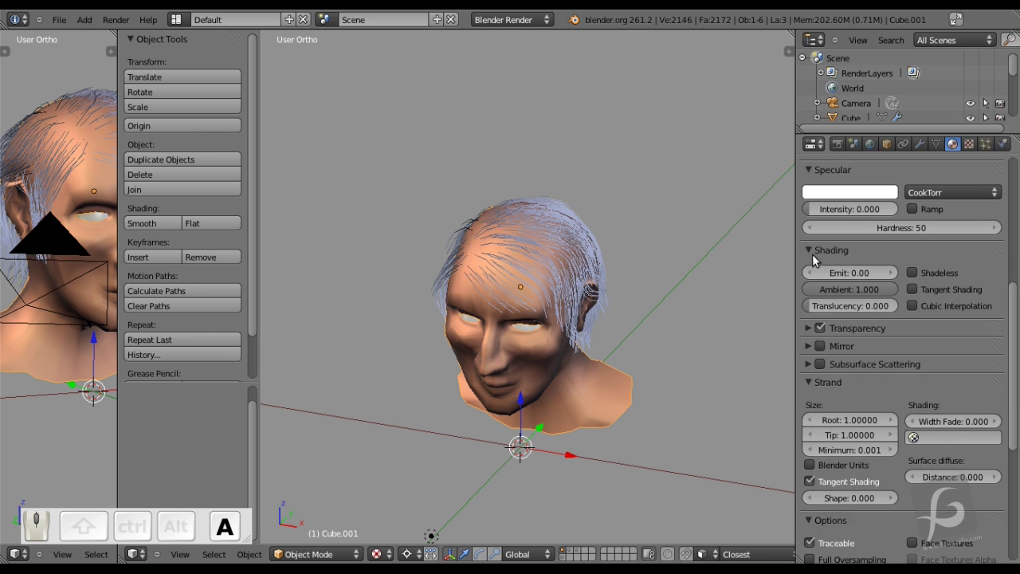
{"action": "left_click", "coordinate": [811, 251]}
{"action": "left_click", "coordinate": [810, 258]}
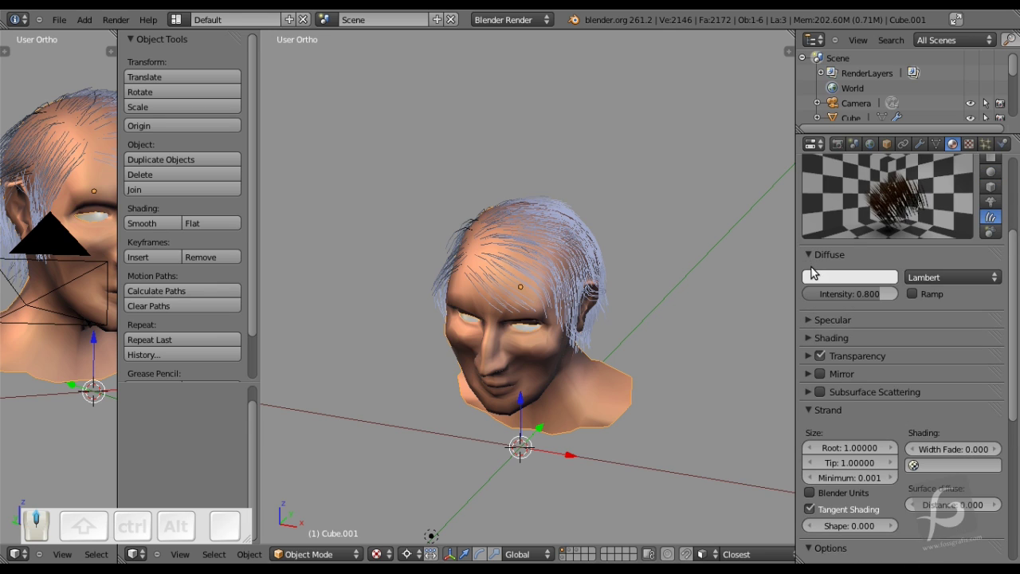
{"action": "key", "text": "a"}
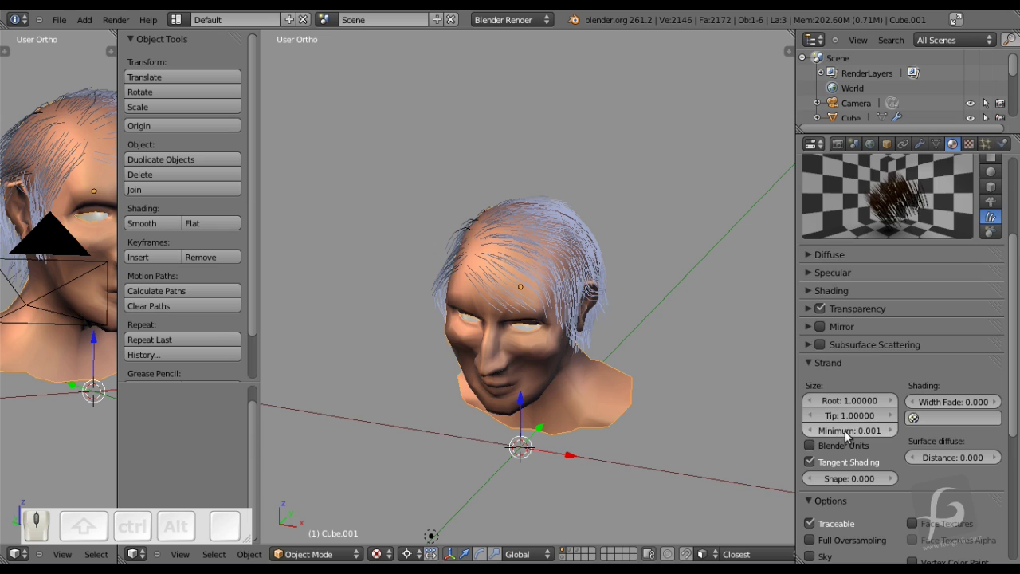
Set the minimum strand size of the hair material to 1.
{"action": "left_click_drag", "start_coordinate": [845, 431], "coordinate": [873, 432]}
{"action": "left_click", "coordinate": [867, 427]}
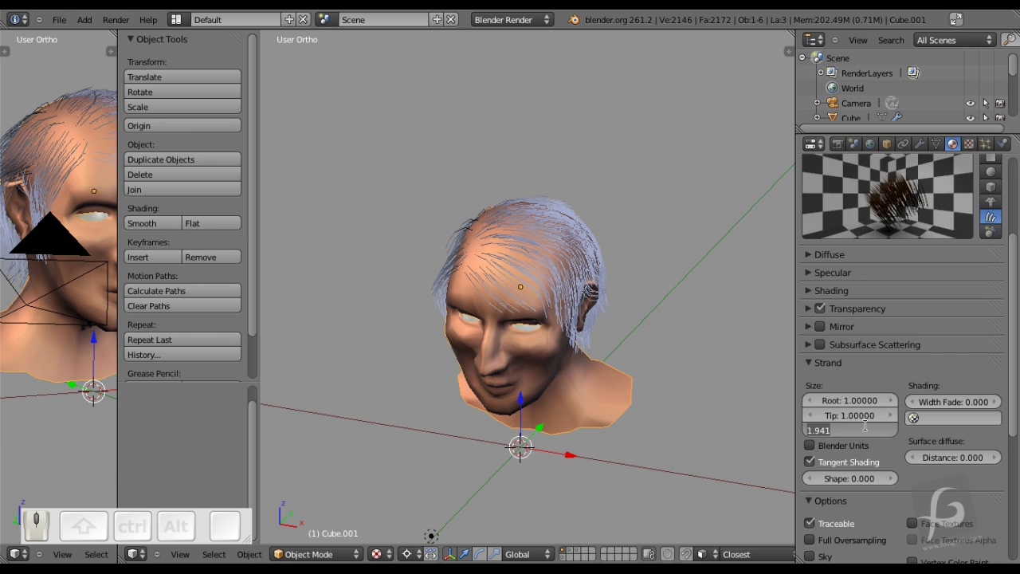
{"action": "type", "text": "1"}
{"action": "key", "text": "Return"}
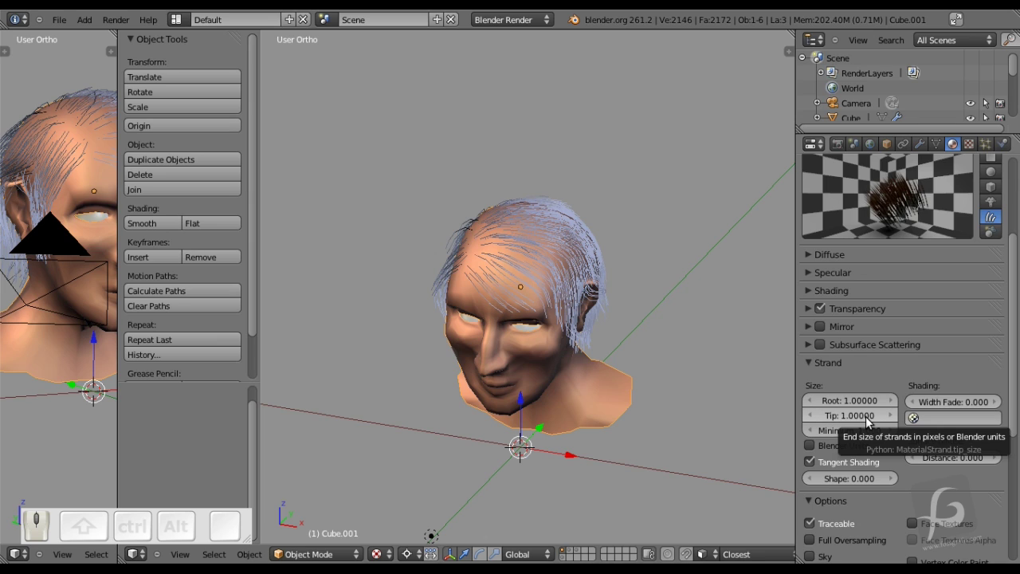
Set the hair material's strand size to 1.5 at the root and 0.5 at the tip.
{"action": "left_click_drag", "start_coordinate": [875, 418], "coordinate": [834, 421]}
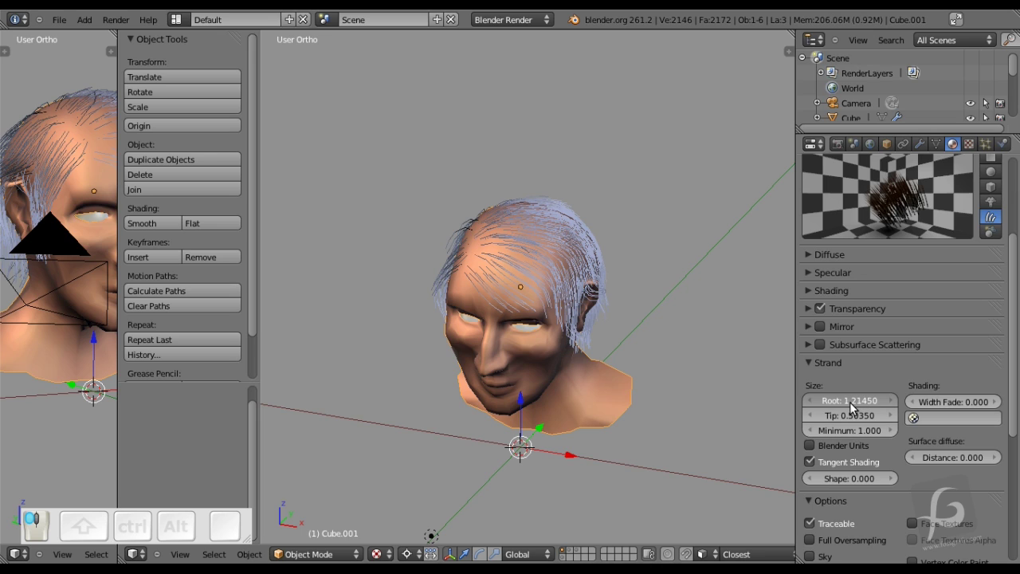
{"action": "left_click_drag", "start_coordinate": [868, 404], "coordinate": [858, 402]}
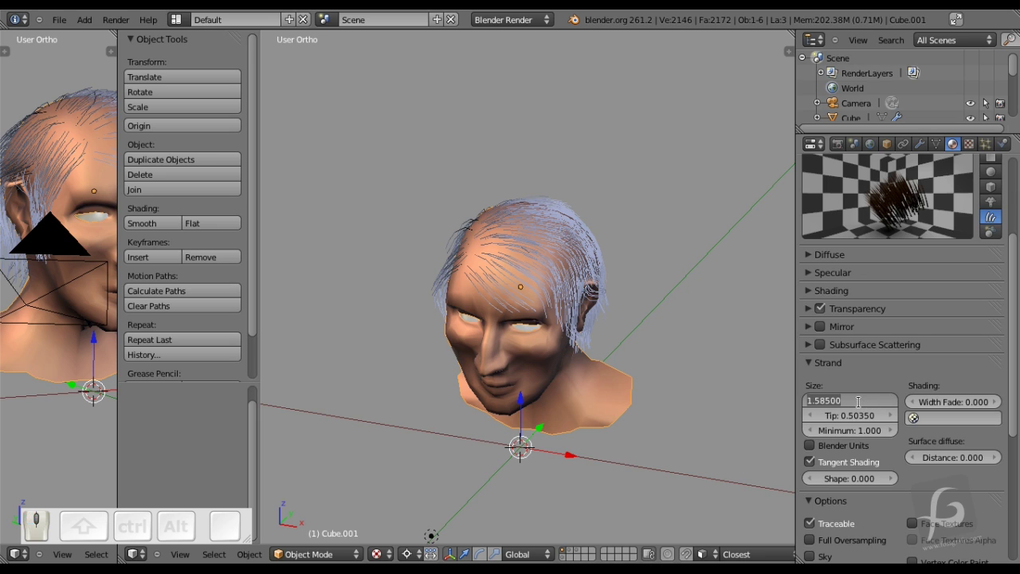
{"action": "key", "text": "Return"}
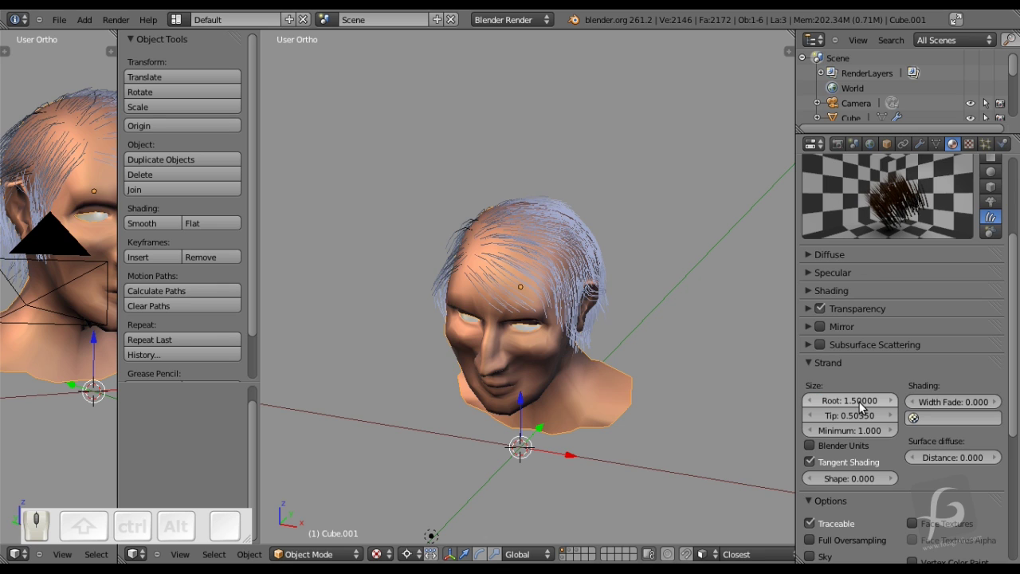
{"action": "left_click", "coordinate": [867, 416]}
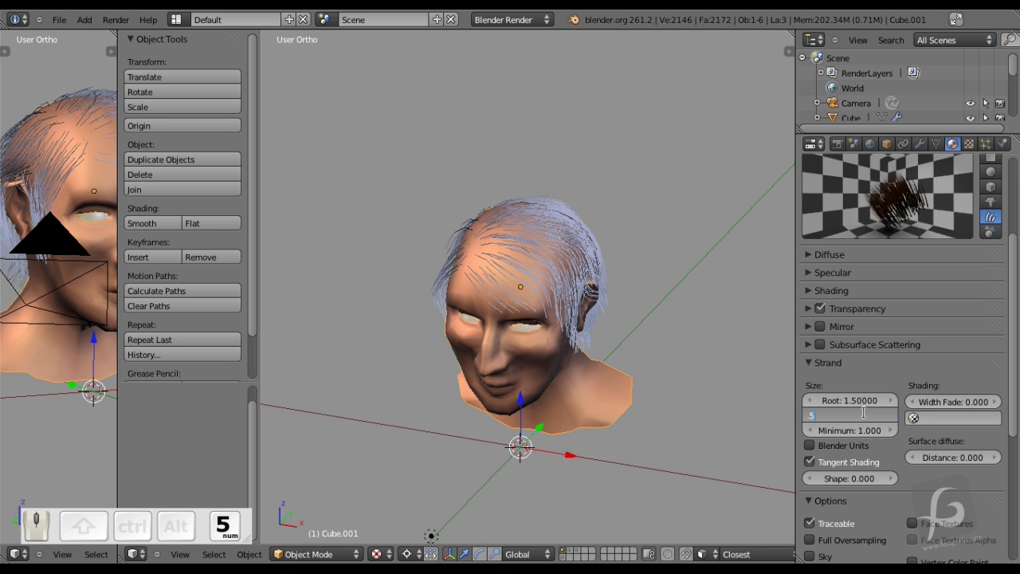
{"action": "type", "text": ".5"}
{"action": "key", "text": "Return"}
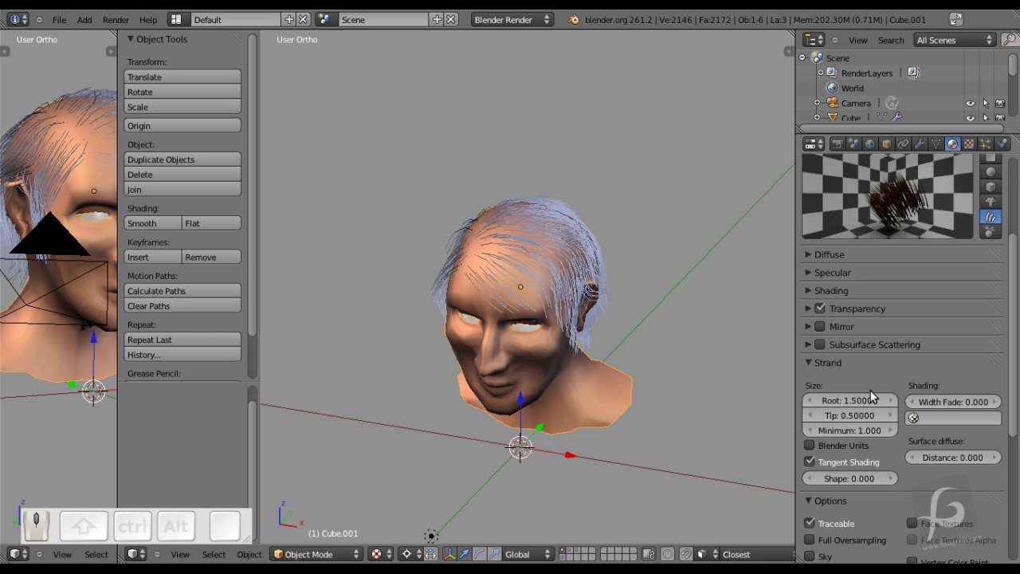
Set the strand surface diffuse distance of the hair material to 2.3 and check its remaining option and shadow settings.
{"action": "left_click", "coordinate": [940, 457]}
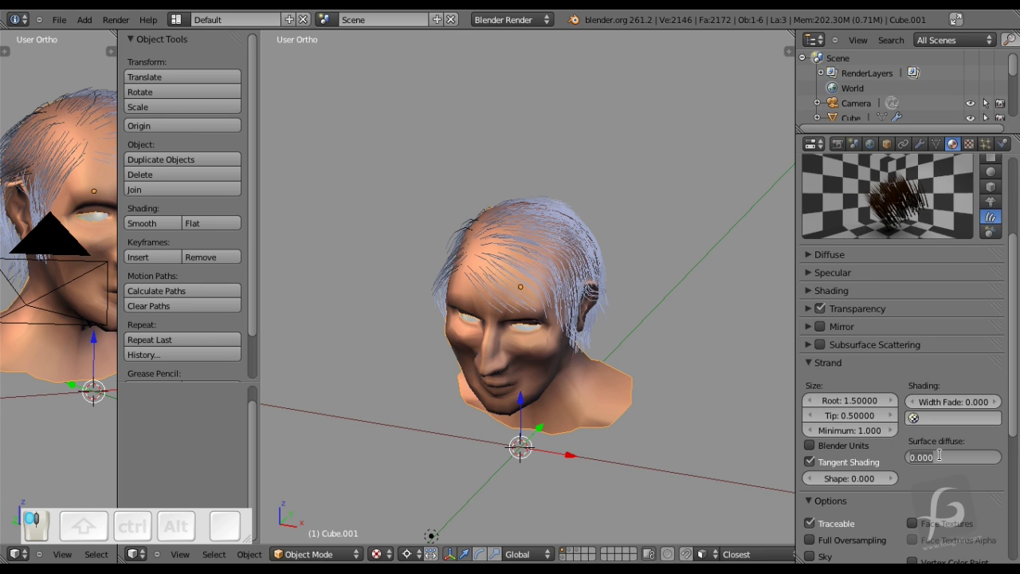
{"action": "type", "text": "2.3"}
{"action": "key", "text": "Return"}
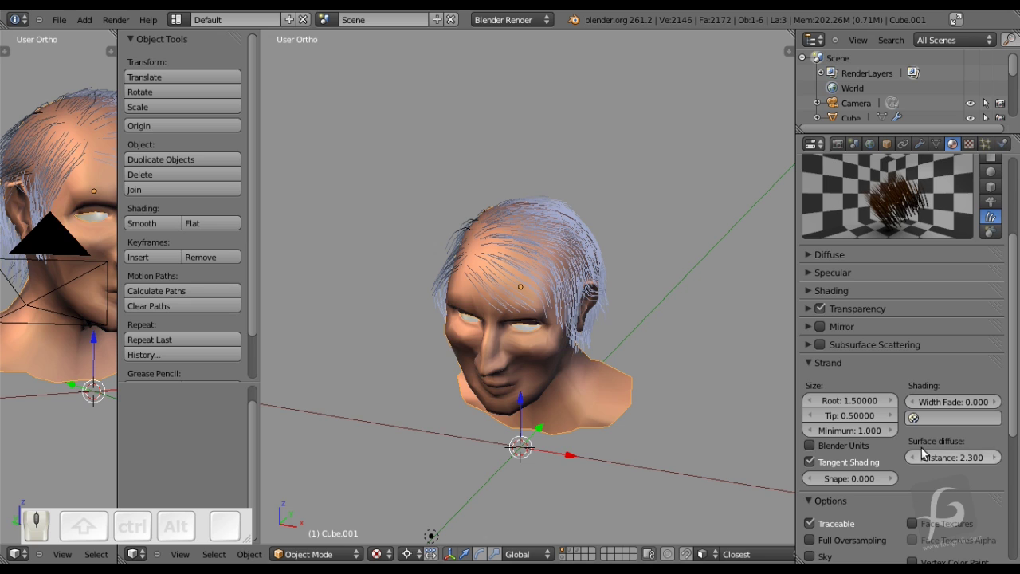
{"action": "scroll", "coordinate": [910, 479], "scroll_direction": "down", "scroll_amount": 2}
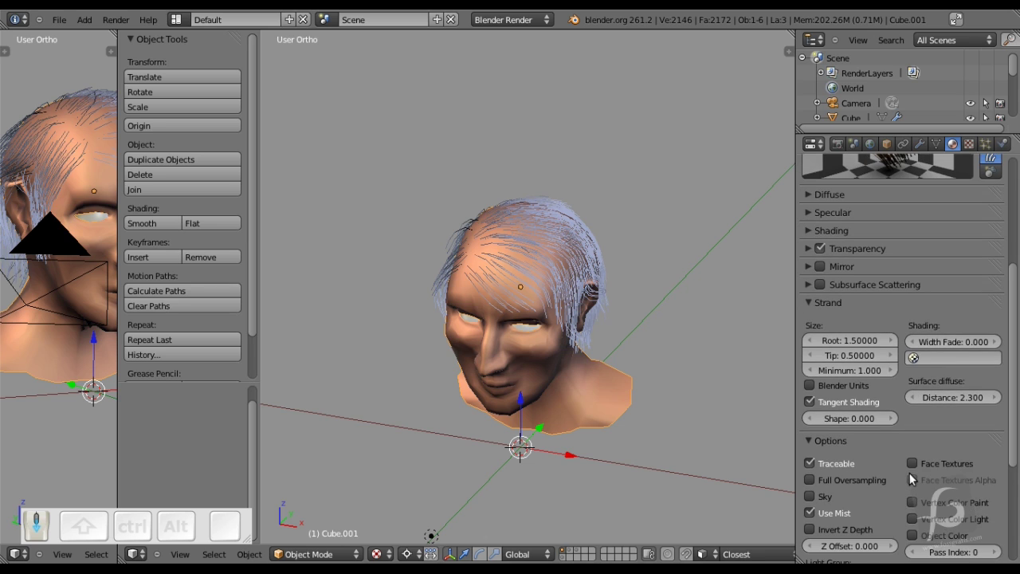
{"action": "scroll", "coordinate": [910, 473], "scroll_direction": "down", "scroll_amount": 3}
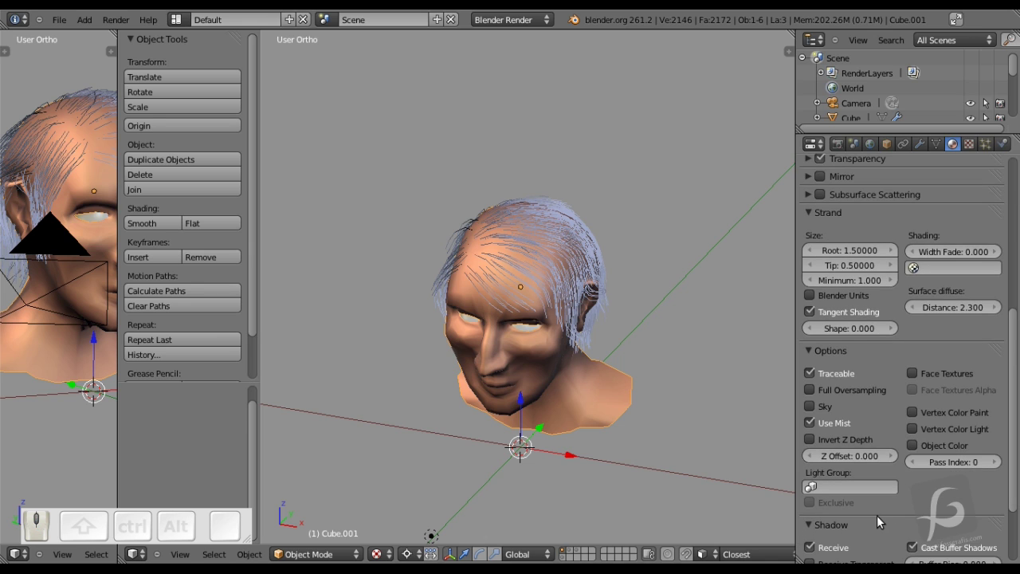
{"action": "scroll", "coordinate": [873, 519], "scroll_direction": "down", "scroll_amount": 3}
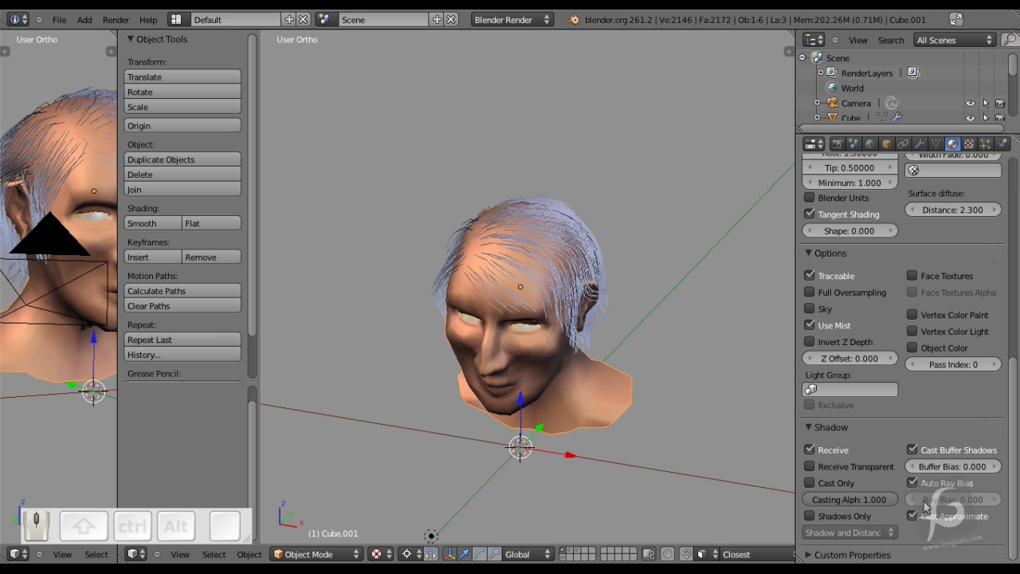
{"action": "scroll", "coordinate": [937, 394], "scroll_direction": "up", "scroll_amount": 12}
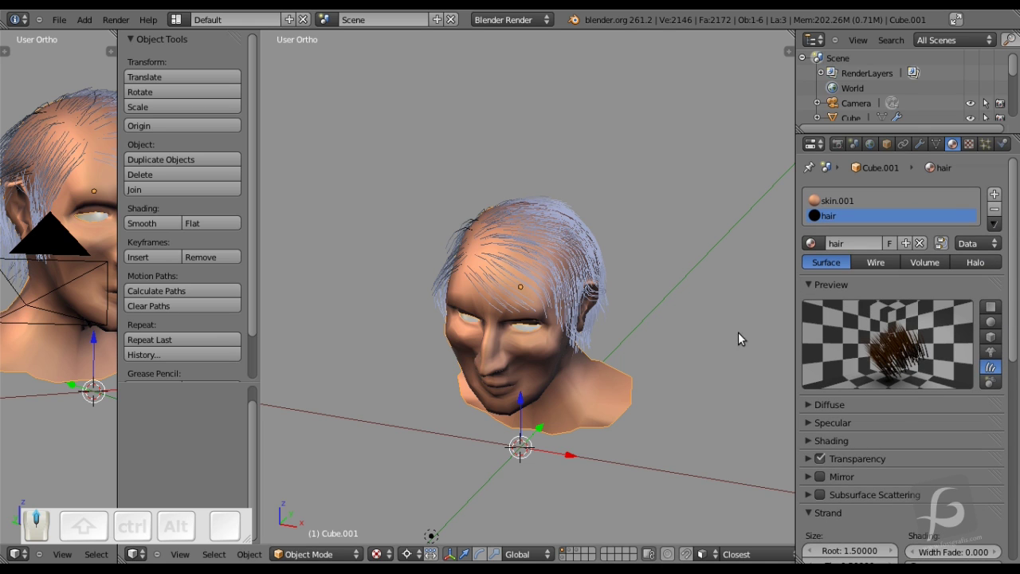
Review the hair particle system's render material, strand render, display and children settings.
{"action": "middle_click_drag", "start_coordinate": [539, 311], "coordinate": [540, 289]}
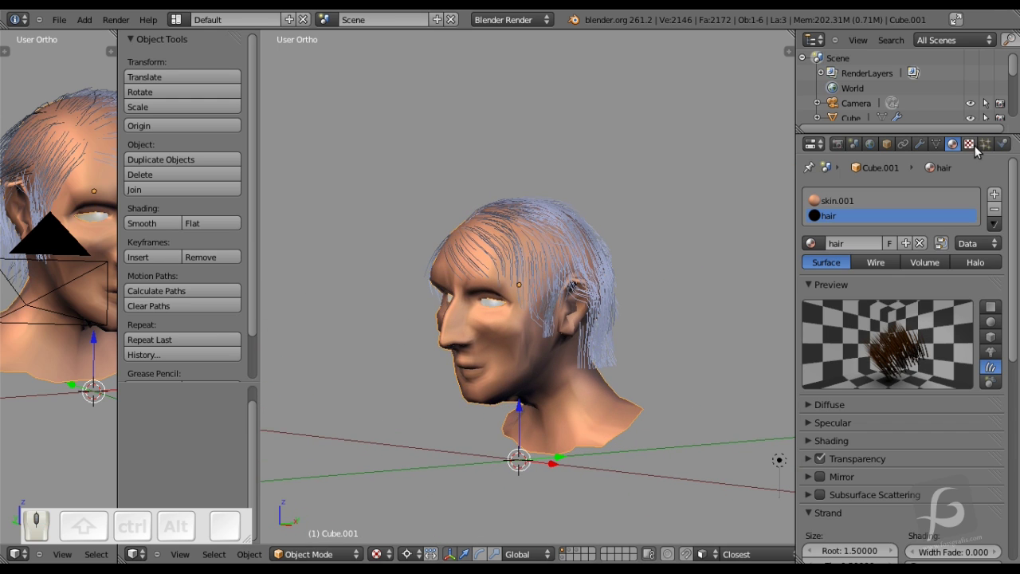
{"action": "left_click", "coordinate": [985, 145]}
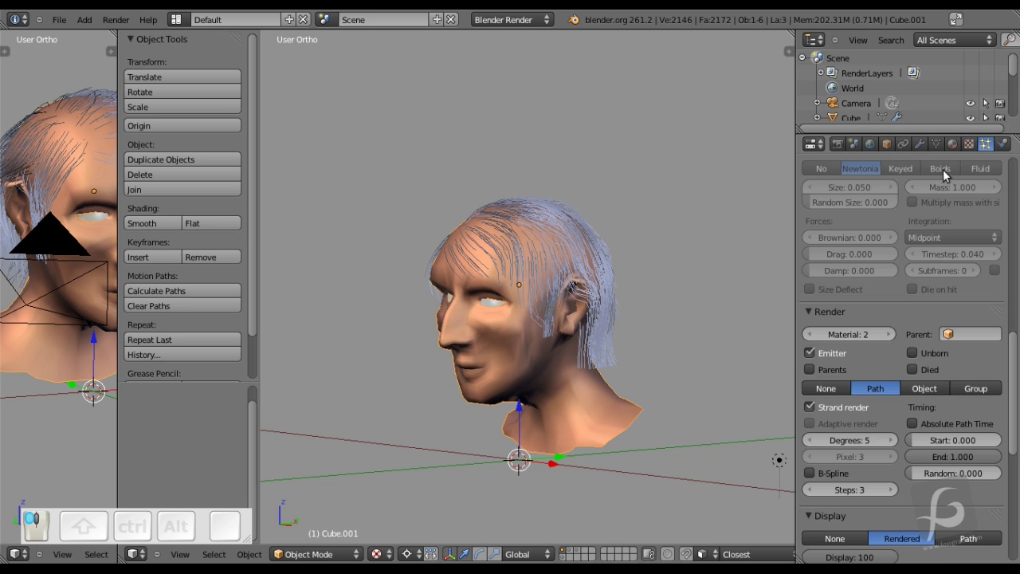
{"action": "left_click", "coordinate": [889, 334]}
{"action": "scroll", "coordinate": [882, 349], "scroll_direction": "down", "scroll_amount": 7}
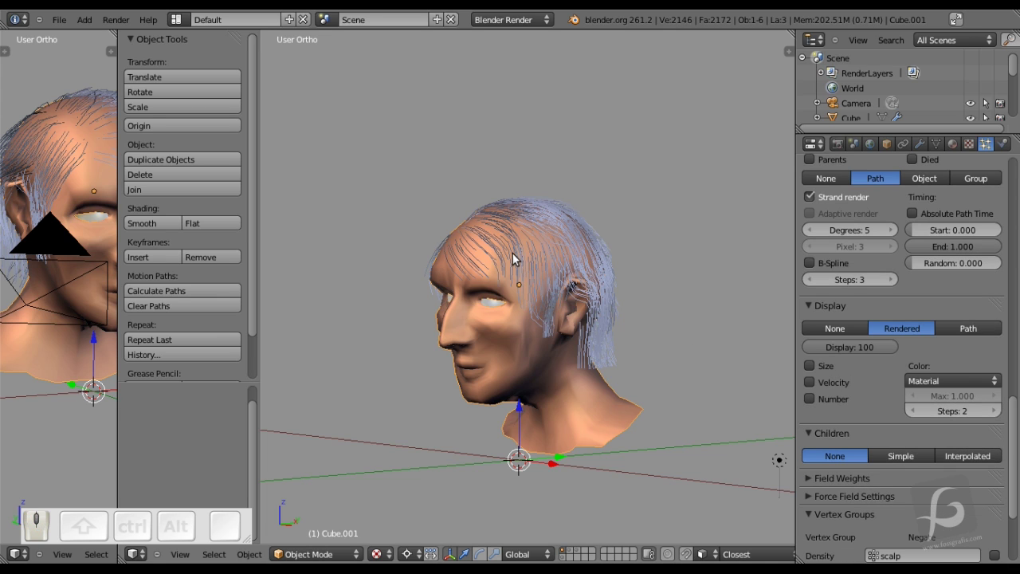
Save the scene as a new file named hairstyle_tutsblend.blend in the Tutorial 10 folder.
{"action": "key", "text": "ctrl+shift+s"}
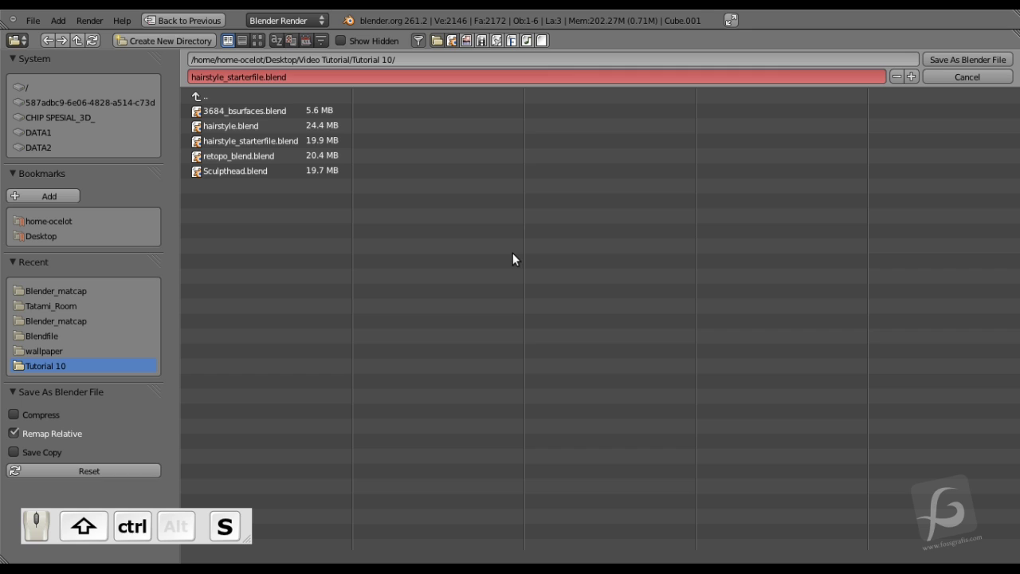
{"action": "left_click", "coordinate": [259, 75]}
{"action": "left_click", "coordinate": [250, 77]}
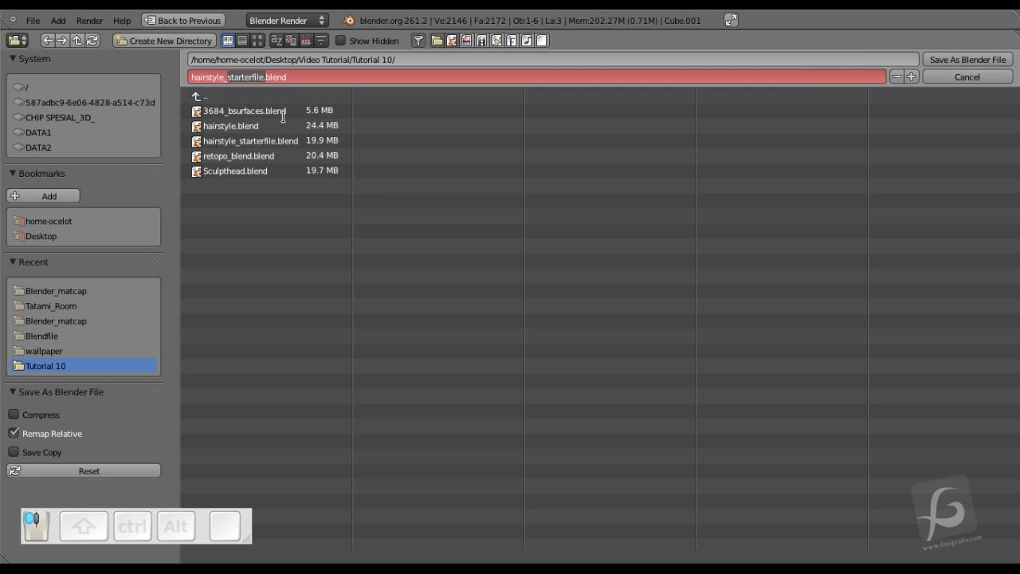
{"action": "key", "text": "Return"}
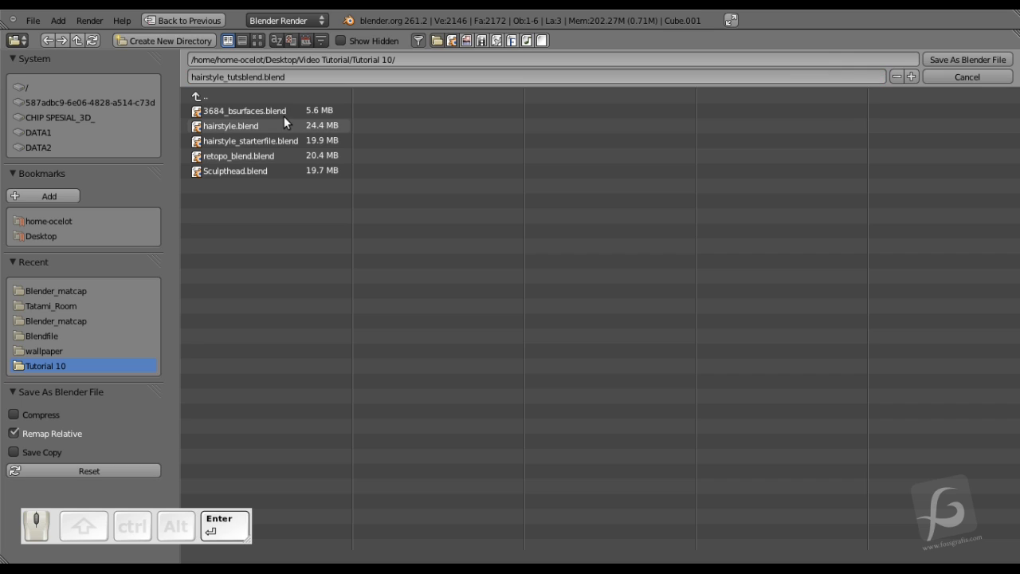
{"action": "left_click", "coordinate": [294, 75]}
{"action": "left_click", "coordinate": [940, 61]}
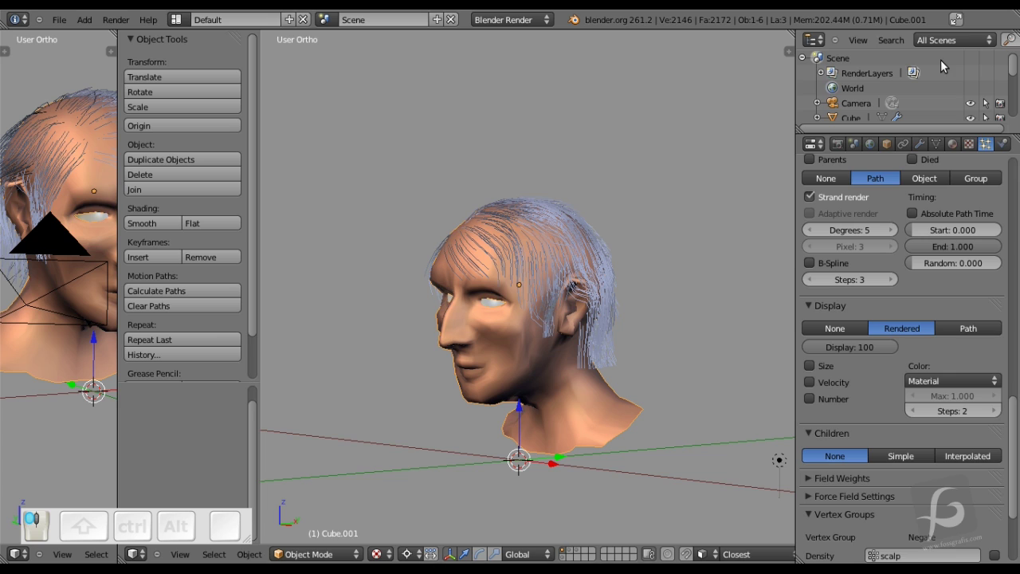
Enable interpolated children for the hair particle system and check the hair coverage around the head.
{"action": "scroll", "coordinate": [870, 357], "scroll_direction": "down", "scroll_amount": 3}
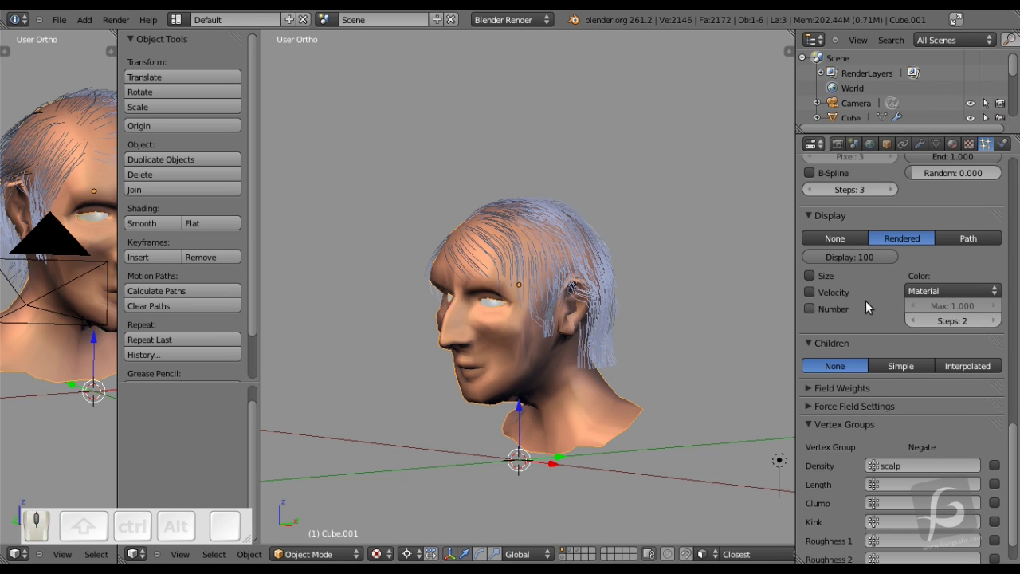
{"action": "scroll", "coordinate": [863, 297], "scroll_direction": "down", "scroll_amount": 2}
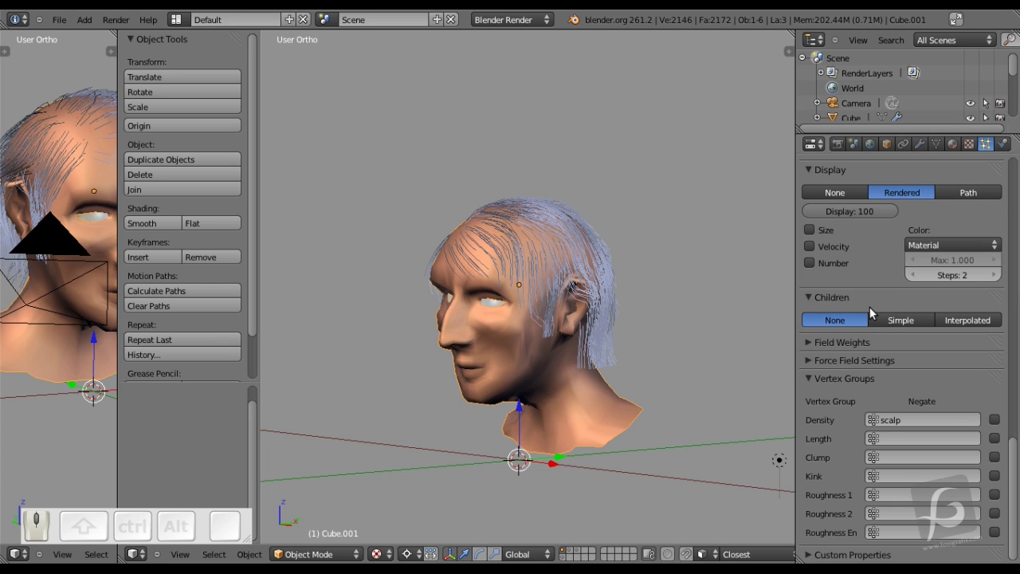
{"action": "left_click", "coordinate": [952, 321]}
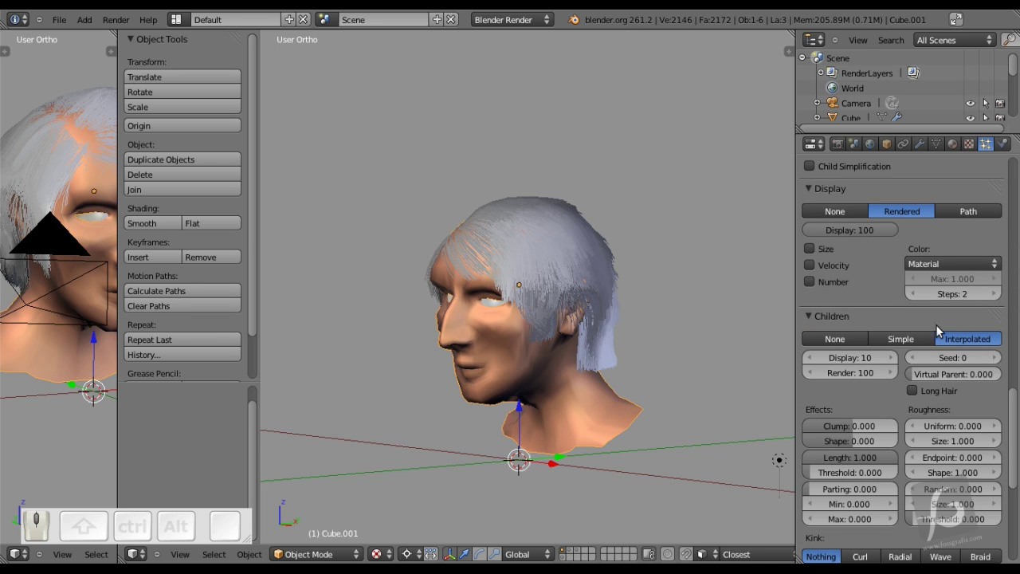
{"action": "middle_click_drag", "start_coordinate": [638, 311], "coordinate": [514, 345]}
{"action": "middle_click_drag", "start_coordinate": [491, 277], "coordinate": [393, 214]}
{"action": "scroll", "coordinate": [503, 282], "scroll_direction": "up", "scroll_amount": 3}
{"action": "middle_click_drag", "start_coordinate": [497, 220], "coordinate": [568, 245]}
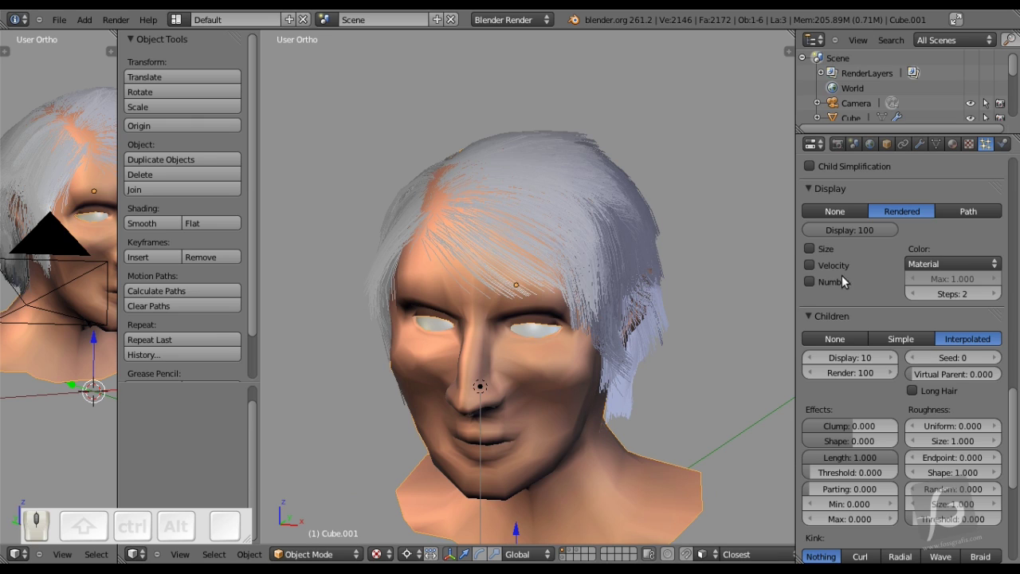
Set the hair children's clump to 0.274 and the clump shape to 0.04834.
{"action": "scroll", "coordinate": [885, 318], "scroll_direction": "down", "scroll_amount": 3}
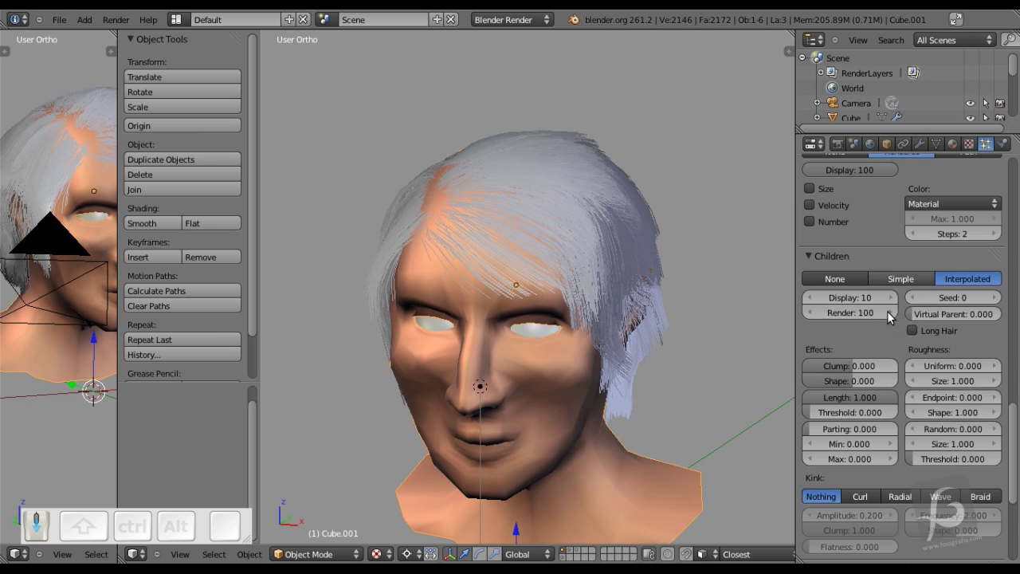
{"action": "left_click", "coordinate": [856, 368]}
{"action": "left_click_drag", "start_coordinate": [859, 369], "coordinate": [869, 363]}
{"action": "mouse_move", "coordinate": [690, 324]}
{"action": "middle_mouse_down"}
{"action": "mouse_move", "coordinate": [547, 295]}
{"action": "mouse_move", "coordinate": [651, 303]}
{"action": "mouse_move", "coordinate": [568, 342]}
{"action": "mouse_move", "coordinate": [693, 321]}
{"action": "mouse_move", "coordinate": [695, 330]}
{"action": "middle_mouse_up"}
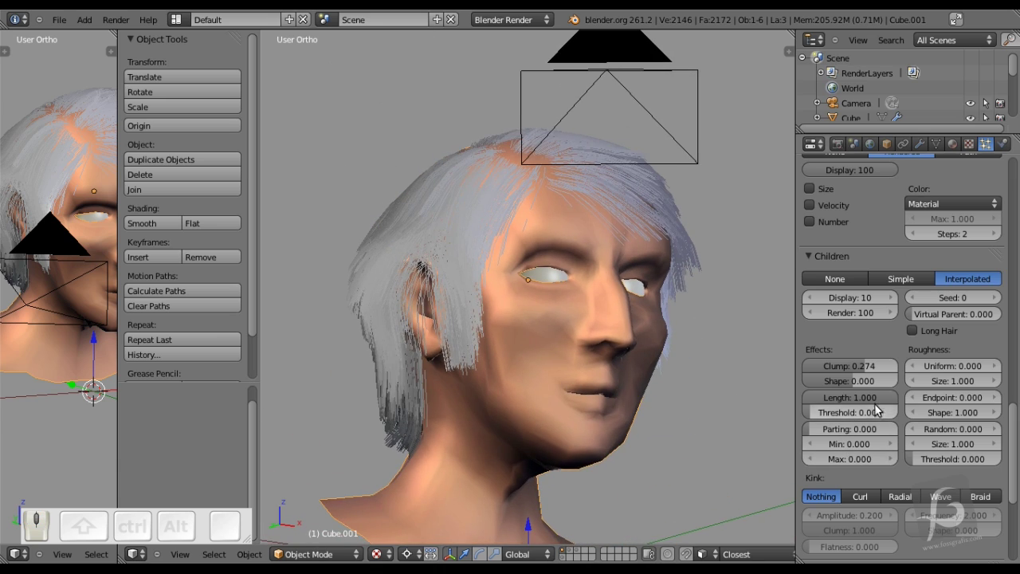
{"action": "left_click_drag", "start_coordinate": [847, 398], "coordinate": [891, 429]}
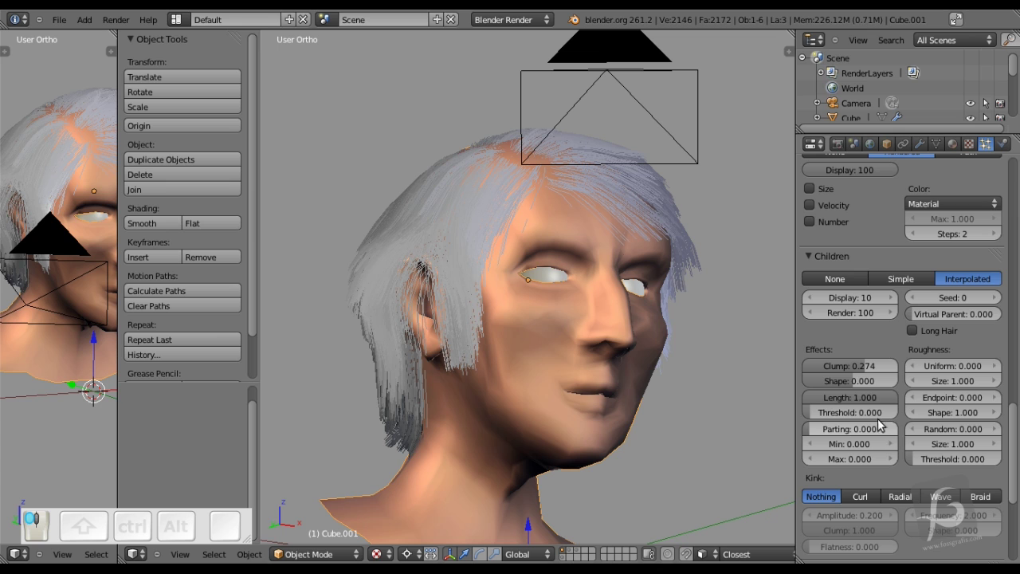
{"action": "mouse_move", "coordinate": [859, 387]}
{"action": "left_mouse_down"}
{"action": "mouse_move", "coordinate": [840, 390]}
{"action": "mouse_move", "coordinate": [855, 391]}
{"action": "left_mouse_up"}
{"action": "scroll", "coordinate": [893, 393], "scroll_direction": "down", "scroll_amount": 2}
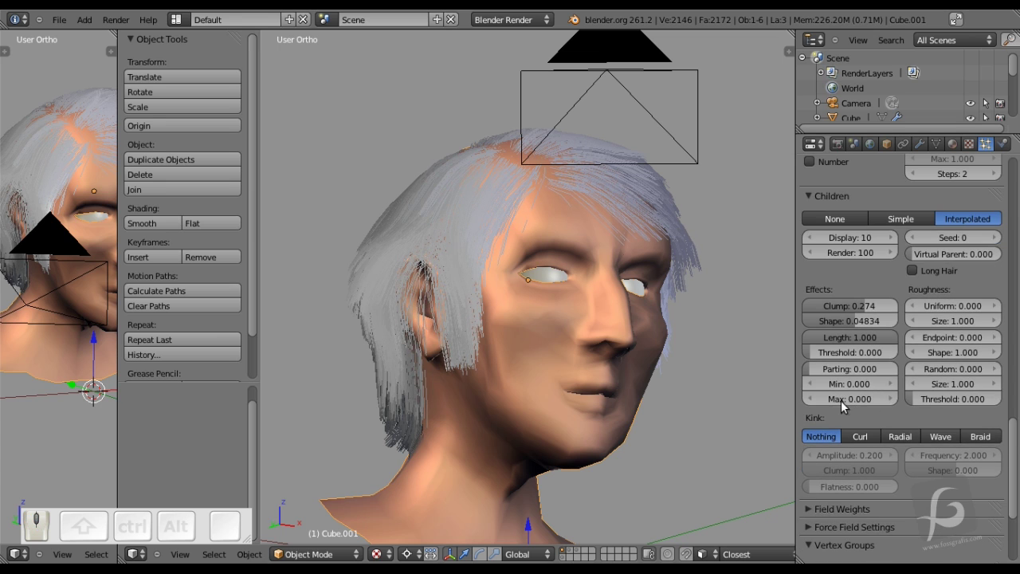
{"action": "scroll", "coordinate": [902, 350], "scroll_direction": "up", "scroll_amount": 1}
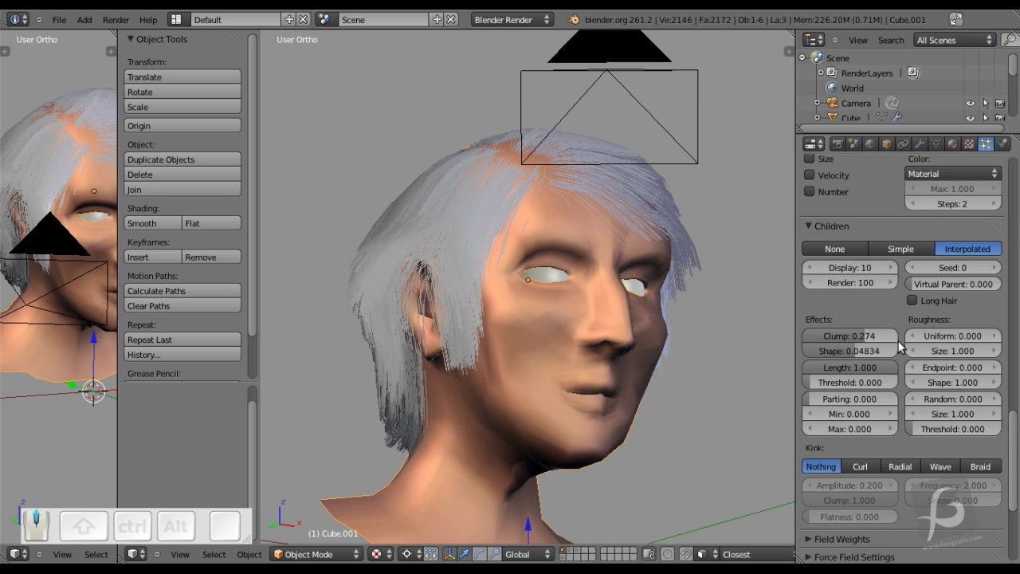
Try a seed of 1 for the child hairs and return the seed to 0.
{"action": "left_click", "coordinate": [993, 267]}
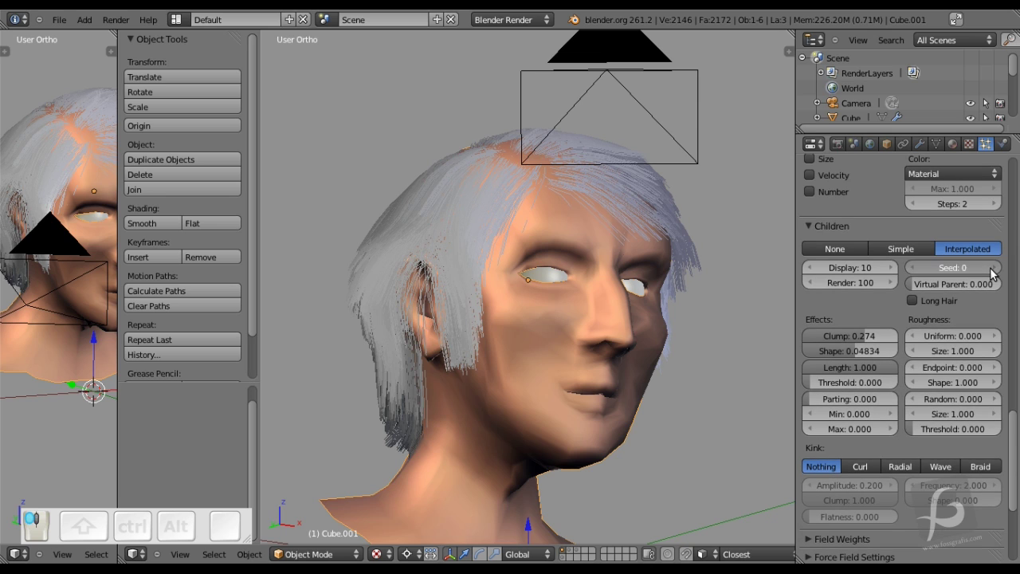
{"action": "middle_click_drag", "start_coordinate": [614, 307], "coordinate": [772, 298]}
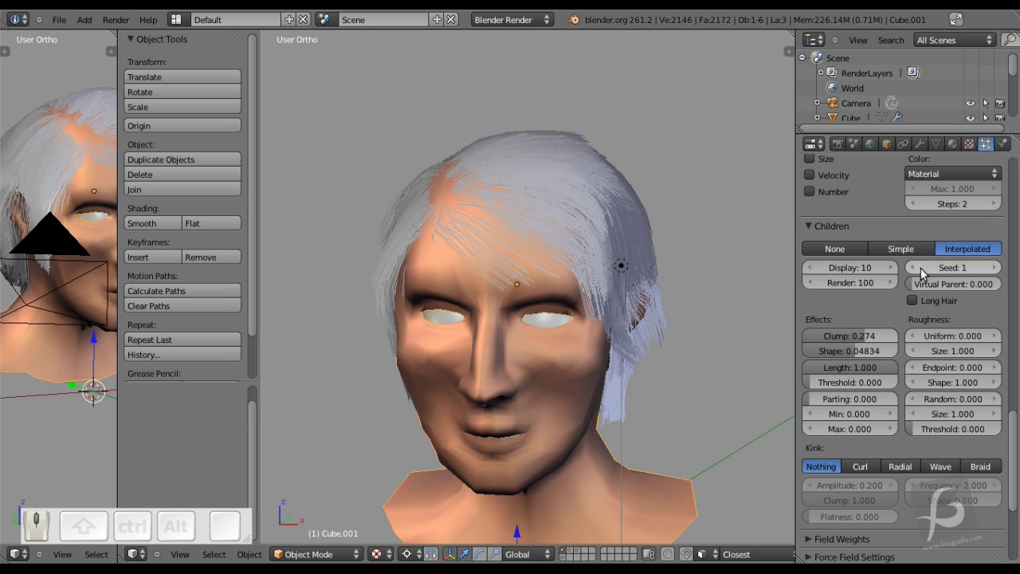
{"action": "left_click", "coordinate": [911, 267]}
{"action": "middle_click_drag", "start_coordinate": [632, 306], "coordinate": [690, 273]}
{"action": "middle_click_drag", "start_coordinate": [542, 268], "coordinate": [625, 375]}
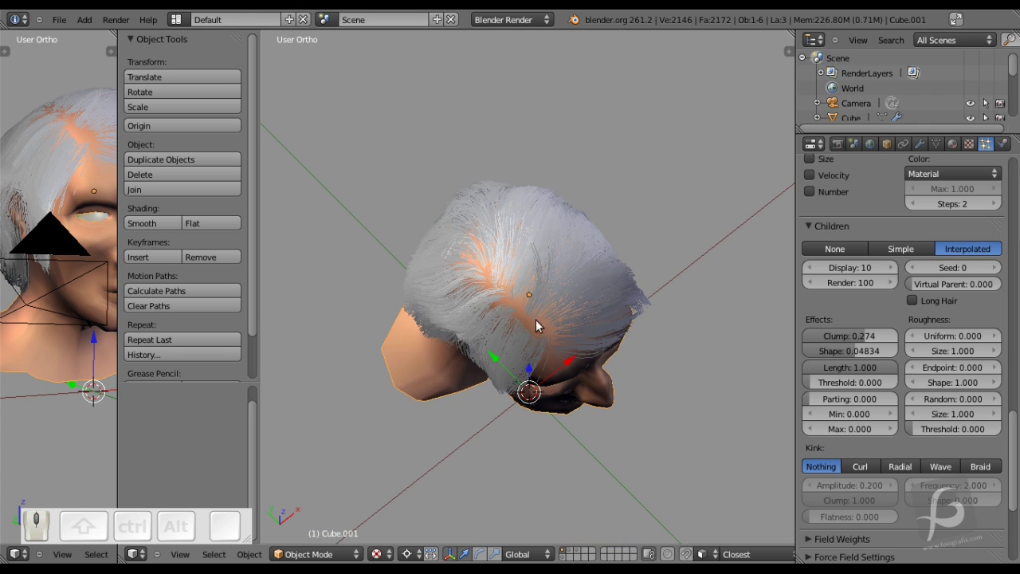
Enter Particle Mode and use the Add brush to add hairs along the parting and the top of the scalp.
{"action": "middle_click_drag", "start_coordinate": [536, 320], "coordinate": [380, 470]}
{"action": "left_click", "coordinate": [339, 556]}
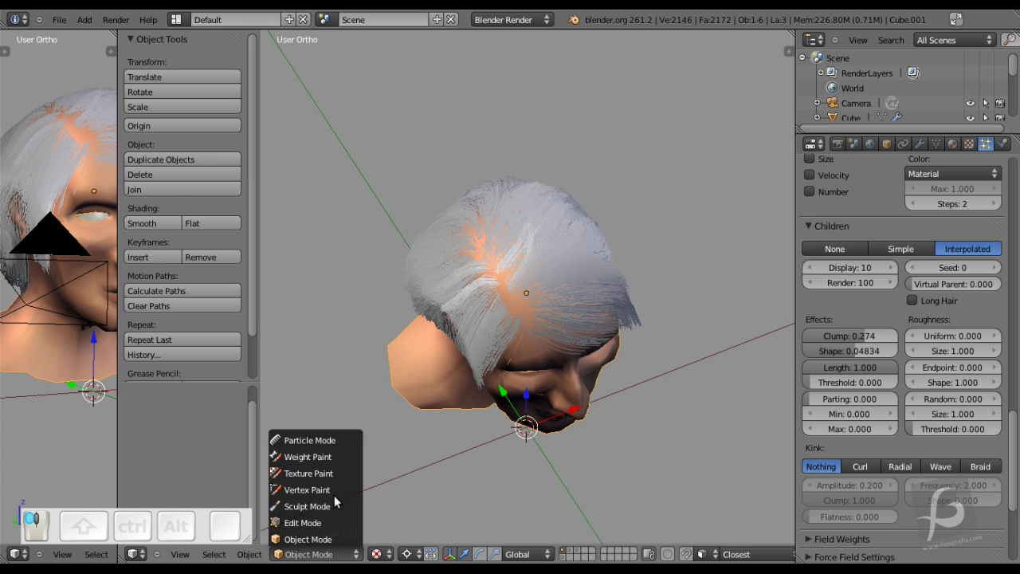
{"action": "left_click", "coordinate": [310, 440]}
{"action": "middle_click_drag", "start_coordinate": [467, 342], "coordinate": [590, 295]}
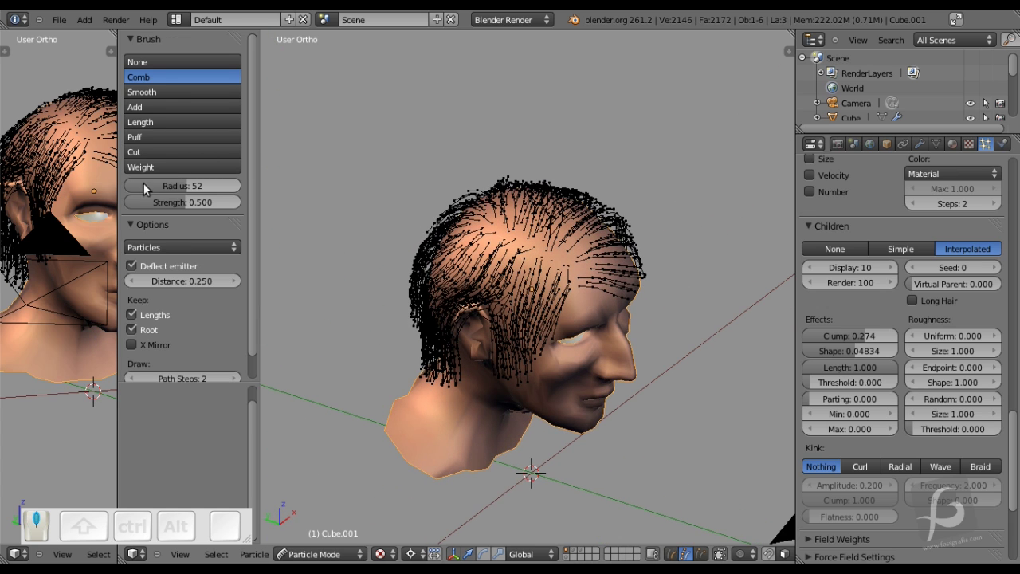
{"action": "left_click", "coordinate": [139, 107]}
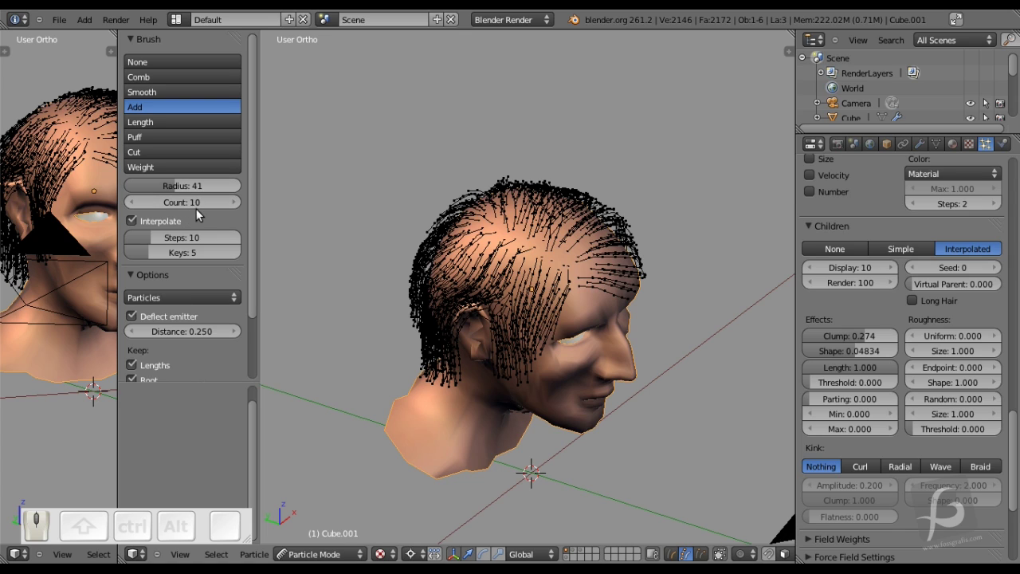
{"action": "middle_click_drag", "start_coordinate": [373, 281], "coordinate": [566, 321]}
{"action": "mouse_move", "coordinate": [576, 329]}
{"action": "left_mouse_down"}
{"action": "mouse_move", "coordinate": [570, 340]}
{"action": "mouse_move", "coordinate": [519, 303]}
{"action": "mouse_move", "coordinate": [483, 299]}
{"action": "mouse_move", "coordinate": [542, 313]}
{"action": "left_mouse_up"}
{"action": "mouse_move", "coordinate": [542, 311]}
{"action": "middle_mouse_down"}
{"action": "mouse_move", "coordinate": [433, 176]}
{"action": "mouse_move", "coordinate": [558, 302]}
{"action": "mouse_move", "coordinate": [547, 315]}
{"action": "middle_mouse_up"}
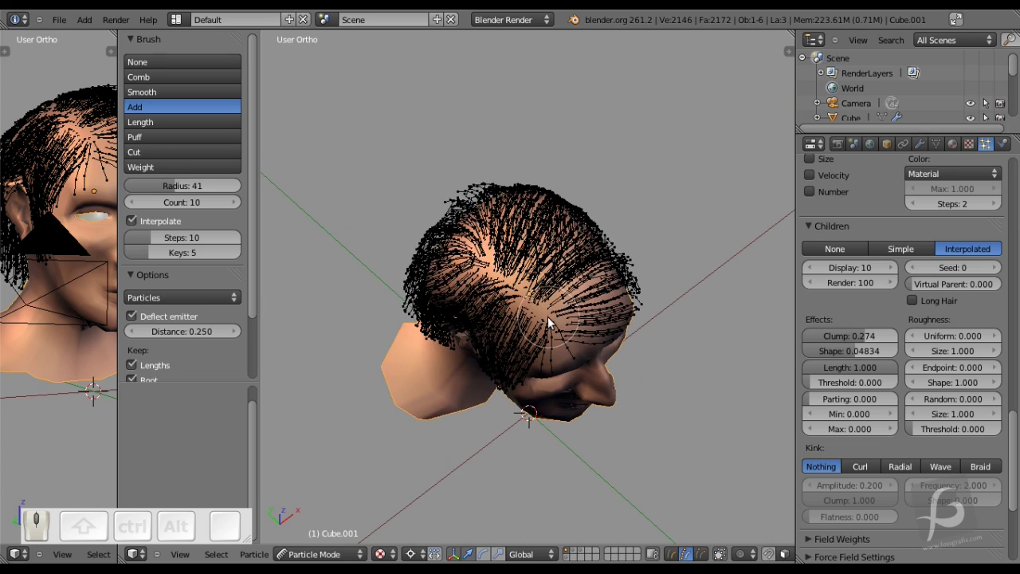
{"action": "mouse_move", "coordinate": [547, 317]}
{"action": "left_mouse_down"}
{"action": "mouse_move", "coordinate": [511, 292]}
{"action": "mouse_move", "coordinate": [515, 264]}
{"action": "left_mouse_up"}
Fill in the front, sides and back of the scalp with more hairs using the Add brush.
{"action": "middle_click_drag", "start_coordinate": [517, 264], "coordinate": [464, 225]}
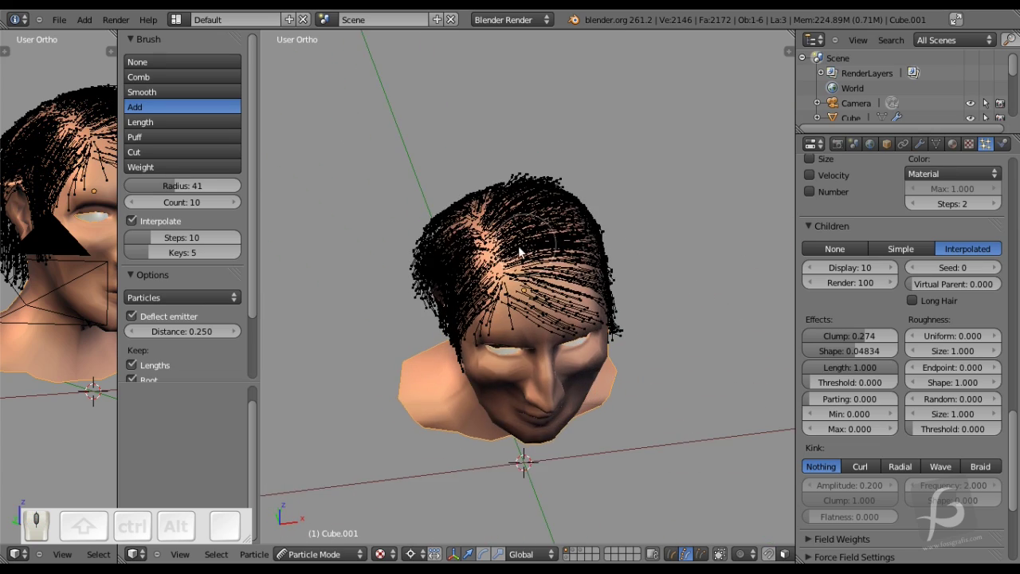
{"action": "mouse_move", "coordinate": [495, 255]}
{"action": "left_mouse_down"}
{"action": "mouse_move", "coordinate": [469, 233]}
{"action": "mouse_move", "coordinate": [467, 241]}
{"action": "left_mouse_up"}
{"action": "mouse_move", "coordinate": [467, 243]}
{"action": "middle_mouse_down"}
{"action": "mouse_move", "coordinate": [452, 209]}
{"action": "mouse_move", "coordinate": [352, 192]}
{"action": "mouse_move", "coordinate": [331, 210]}
{"action": "middle_mouse_up"}
{"action": "mouse_move", "coordinate": [496, 254]}
{"action": "left_mouse_down"}
{"action": "mouse_move", "coordinate": [589, 247]}
{"action": "mouse_move", "coordinate": [586, 265]}
{"action": "left_mouse_up"}
{"action": "middle_click_drag", "start_coordinate": [592, 268], "coordinate": [572, 313]}
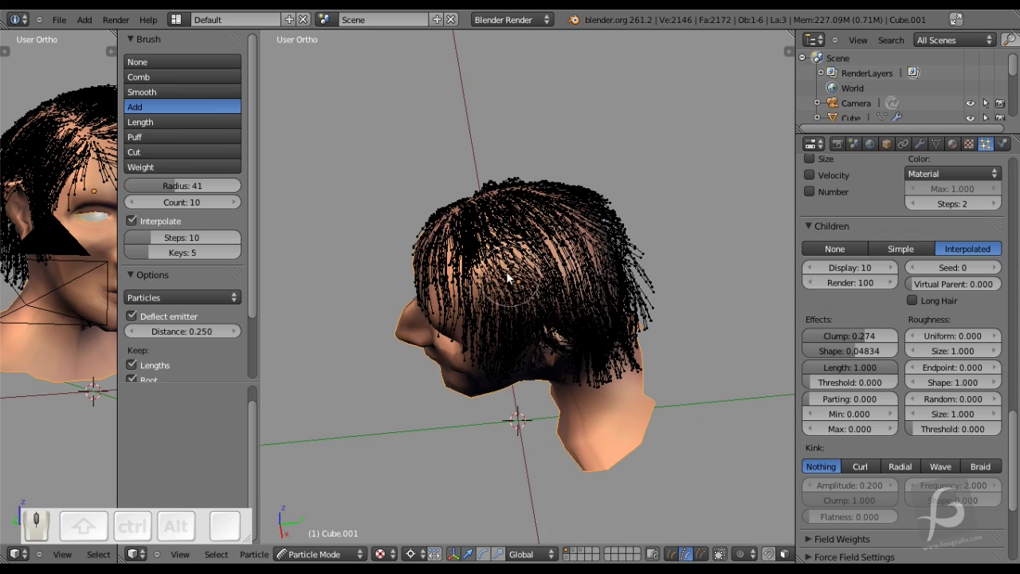
{"action": "left_click_drag", "start_coordinate": [508, 273], "coordinate": [579, 273]}
{"action": "mouse_move", "coordinate": [583, 273]}
{"action": "middle_mouse_down"}
{"action": "mouse_move", "coordinate": [472, 302]}
{"action": "mouse_move", "coordinate": [479, 292]}
{"action": "middle_mouse_up"}
{"action": "left_click_drag", "start_coordinate": [483, 289], "coordinate": [526, 309]}
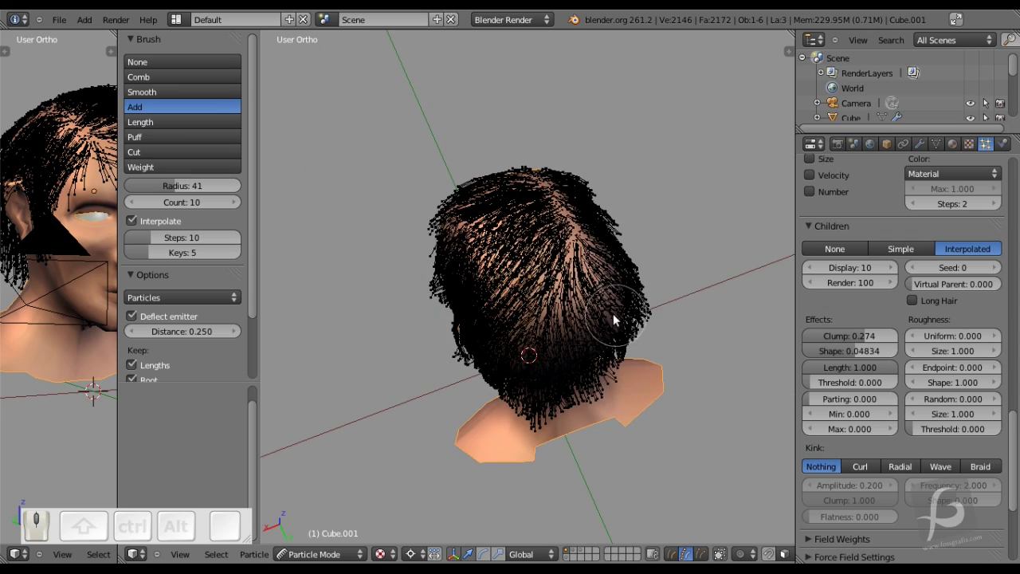
{"action": "mouse_move", "coordinate": [613, 313]}
{"action": "middle_mouse_down"}
{"action": "mouse_move", "coordinate": [501, 269]}
{"action": "mouse_move", "coordinate": [447, 289]}
{"action": "mouse_move", "coordinate": [435, 253]}
{"action": "middle_mouse_up"}
{"action": "mouse_move", "coordinate": [556, 295]}
{"action": "left_mouse_down"}
{"action": "mouse_move", "coordinate": [581, 296]}
{"action": "mouse_move", "coordinate": [531, 297]}
{"action": "left_mouse_up"}
{"action": "middle_click_drag", "start_coordinate": [531, 296], "coordinate": [414, 211]}
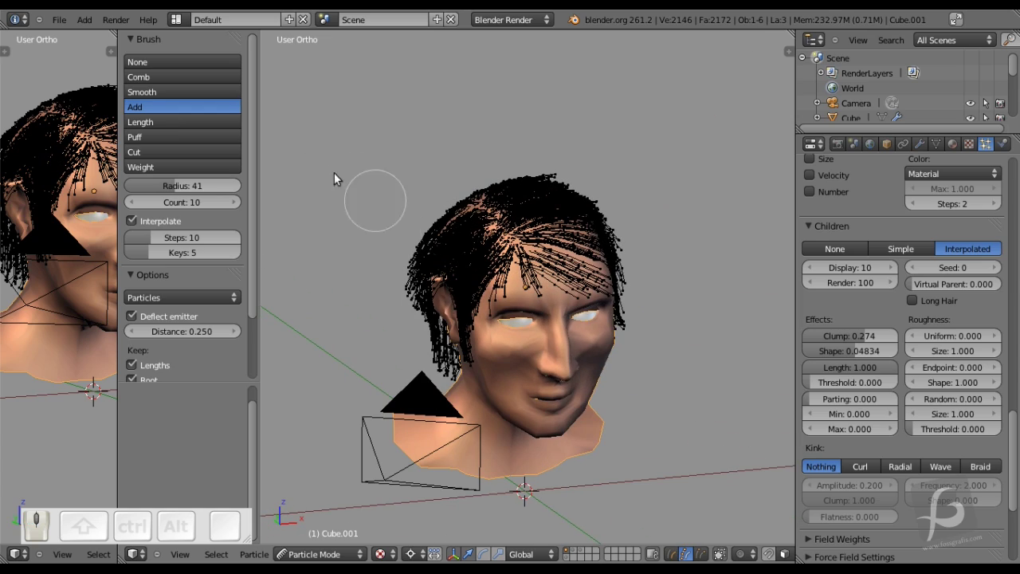
Comb the fringe sideways across the forehead, away from the parting, with the Comb brush.
{"action": "left_click", "coordinate": [166, 75]}
{"action": "middle_click_drag", "start_coordinate": [365, 135], "coordinate": [529, 257]}
{"action": "scroll", "coordinate": [528, 258], "scroll_direction": "up", "scroll_amount": 3}
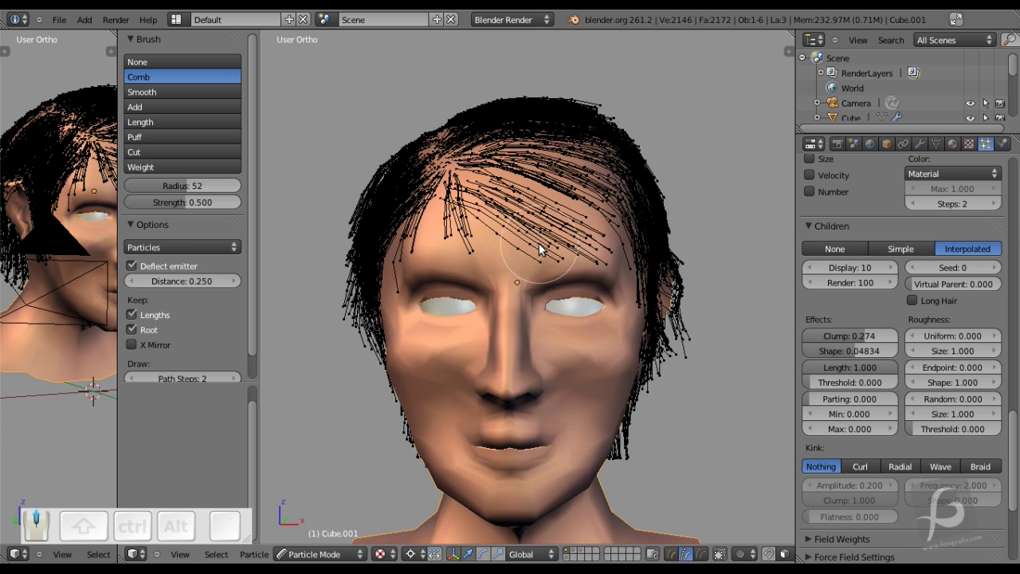
{"action": "left_click_drag", "start_coordinate": [449, 230], "coordinate": [527, 214]}
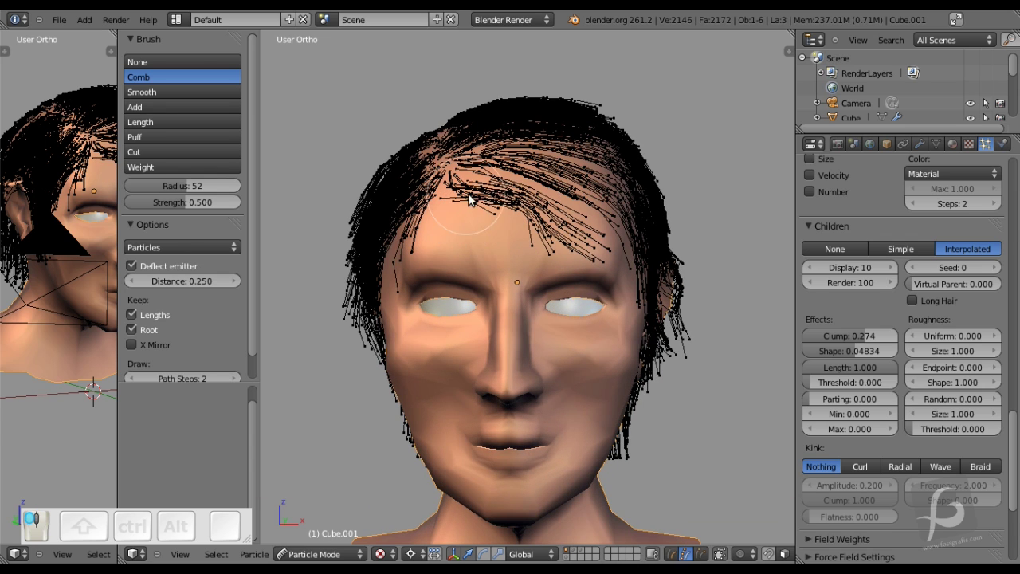
{"action": "left_click_drag", "start_coordinate": [469, 198], "coordinate": [539, 202]}
{"action": "mouse_move", "coordinate": [449, 160]}
{"action": "left_mouse_down"}
{"action": "mouse_move", "coordinate": [491, 184]}
{"action": "mouse_move", "coordinate": [511, 173]}
{"action": "mouse_move", "coordinate": [578, 208]}
{"action": "mouse_move", "coordinate": [540, 228]}
{"action": "mouse_move", "coordinate": [549, 239]}
{"action": "mouse_move", "coordinate": [563, 226]}
{"action": "mouse_move", "coordinate": [484, 227]}
{"action": "mouse_move", "coordinate": [405, 185]}
{"action": "mouse_move", "coordinate": [418, 224]}
{"action": "mouse_move", "coordinate": [395, 277]}
{"action": "mouse_move", "coordinate": [381, 272]}
{"action": "mouse_move", "coordinate": [386, 242]}
{"action": "left_mouse_up"}
Comb the hair on both sides of the head and around the front of the fringe.
{"action": "middle_click_drag", "start_coordinate": [488, 211], "coordinate": [354, 239]}
{"action": "mouse_move", "coordinate": [352, 244]}
{"action": "left_mouse_down"}
{"action": "mouse_move", "coordinate": [345, 202]}
{"action": "mouse_move", "coordinate": [352, 211]}
{"action": "mouse_move", "coordinate": [331, 236]}
{"action": "mouse_move", "coordinate": [309, 219]}
{"action": "left_mouse_up"}
{"action": "mouse_move", "coordinate": [309, 220]}
{"action": "middle_mouse_down"}
{"action": "mouse_move", "coordinate": [529, 279]}
{"action": "mouse_move", "coordinate": [692, 276]}
{"action": "mouse_move", "coordinate": [660, 241]}
{"action": "middle_mouse_up"}
{"action": "mouse_move", "coordinate": [661, 242]}
{"action": "left_mouse_down"}
{"action": "mouse_move", "coordinate": [652, 204]}
{"action": "mouse_move", "coordinate": [630, 192]}
{"action": "mouse_move", "coordinate": [670, 194]}
{"action": "mouse_move", "coordinate": [683, 216]}
{"action": "mouse_move", "coordinate": [724, 228]}
{"action": "mouse_move", "coordinate": [730, 279]}
{"action": "left_mouse_up"}
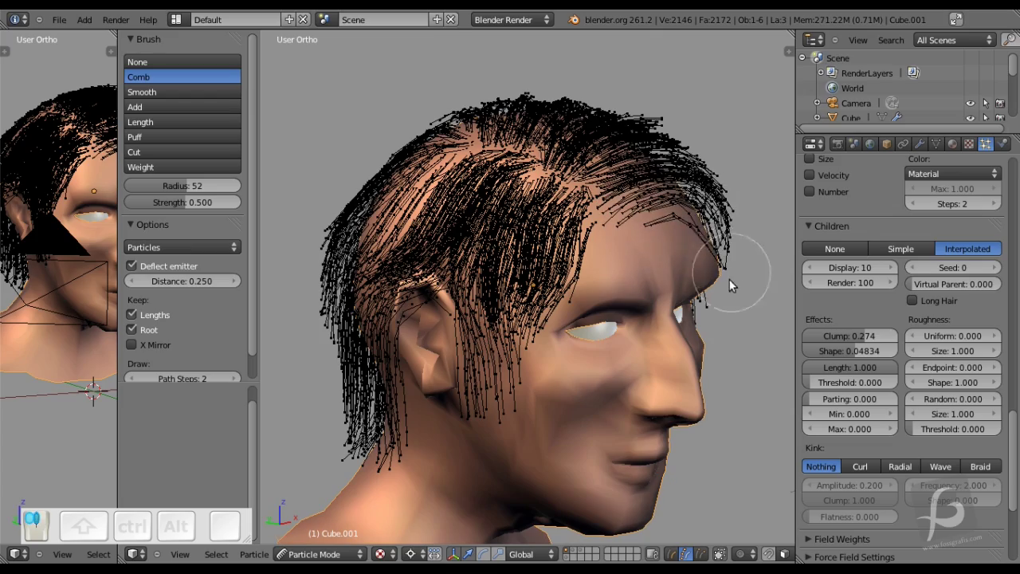
{"action": "mouse_move", "coordinate": [730, 280]}
{"action": "middle_mouse_down"}
{"action": "mouse_move", "coordinate": [615, 265]}
{"action": "mouse_move", "coordinate": [567, 195]}
{"action": "middle_mouse_up"}
{"action": "mouse_move", "coordinate": [567, 195]}
{"action": "left_mouse_down"}
{"action": "mouse_move", "coordinate": [597, 167]}
{"action": "mouse_move", "coordinate": [640, 194]}
{"action": "mouse_move", "coordinate": [645, 235]}
{"action": "left_mouse_up"}
Lift the hair on the top and front of the head with the Puff brush.
{"action": "middle_click_drag", "start_coordinate": [645, 235], "coordinate": [638, 415]}
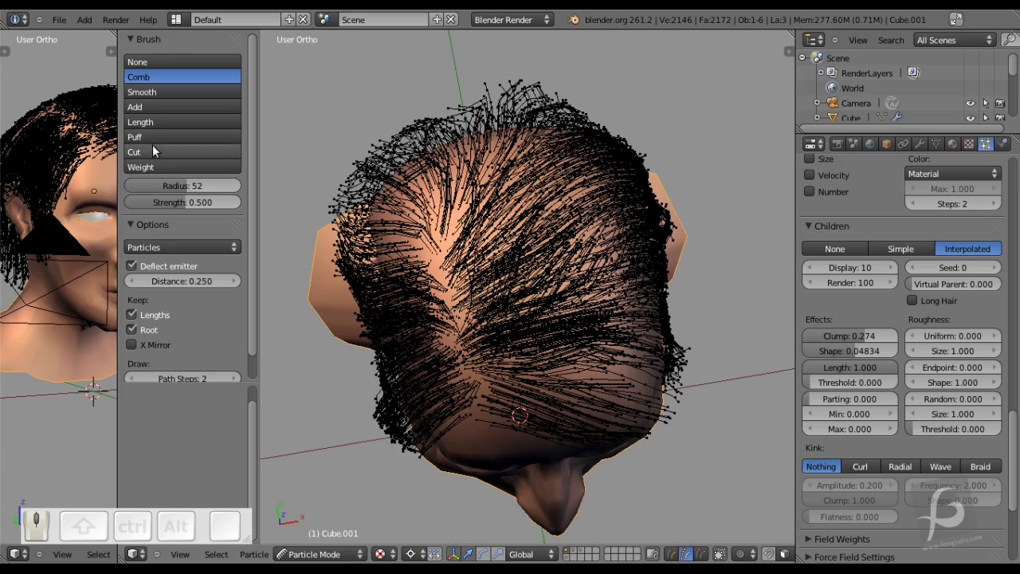
{"action": "left_click", "coordinate": [198, 138]}
{"action": "middle_click_drag", "start_coordinate": [542, 239], "coordinate": [528, 115]}
{"action": "mouse_move", "coordinate": [529, 115]}
{"action": "left_mouse_down"}
{"action": "mouse_move", "coordinate": [479, 152]}
{"action": "mouse_move", "coordinate": [435, 166]}
{"action": "left_mouse_up"}
{"action": "middle_click_drag", "start_coordinate": [435, 166], "coordinate": [467, 108]}
{"action": "mouse_move", "coordinate": [467, 108]}
{"action": "left_mouse_down"}
{"action": "mouse_move", "coordinate": [480, 120]}
{"action": "mouse_move", "coordinate": [535, 120]}
{"action": "left_mouse_up"}
{"action": "middle_click_drag", "start_coordinate": [534, 120], "coordinate": [483, 126]}
{"action": "mouse_move", "coordinate": [482, 126]}
{"action": "left_mouse_down"}
{"action": "mouse_move", "coordinate": [581, 134]}
{"action": "mouse_move", "coordinate": [635, 156]}
{"action": "left_mouse_up"}
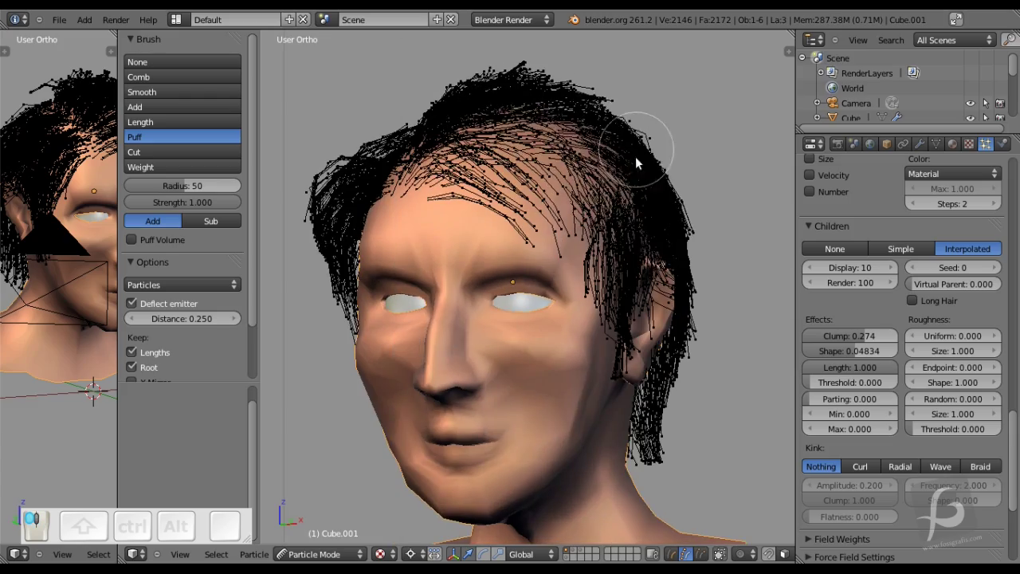
Puff the hair along the side and upper back of the head.
{"action": "middle_click_drag", "start_coordinate": [674, 171], "coordinate": [581, 184]}
{"action": "left_click_drag", "start_coordinate": [581, 185], "coordinate": [660, 206]}
{"action": "middle_click_drag", "start_coordinate": [666, 204], "coordinate": [615, 200]}
{"action": "left_click_drag", "start_coordinate": [615, 199], "coordinate": [653, 174]}
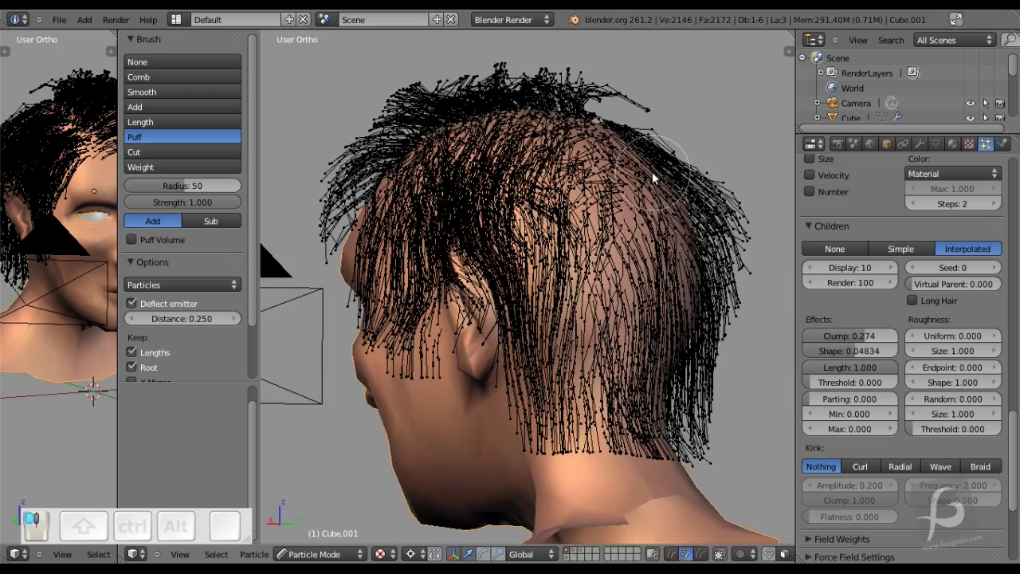
{"action": "middle_click_drag", "start_coordinate": [662, 177], "coordinate": [581, 222]}
{"action": "mouse_move", "coordinate": [583, 220]}
{"action": "left_mouse_down"}
{"action": "mouse_move", "coordinate": [592, 185]}
{"action": "mouse_move", "coordinate": [576, 159]}
{"action": "left_mouse_up"}
Puff the hair at the back of the head and around the opposite side.
{"action": "middle_click_drag", "start_coordinate": [580, 158], "coordinate": [468, 150]}
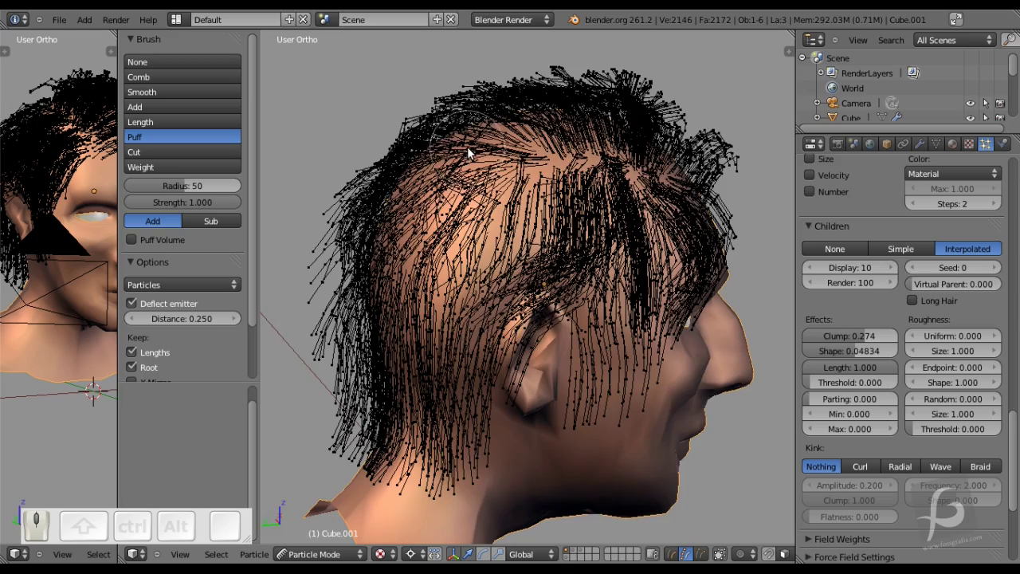
{"action": "left_click_drag", "start_coordinate": [469, 150], "coordinate": [472, 182]}
{"action": "middle_click_drag", "start_coordinate": [474, 183], "coordinate": [456, 146]}
{"action": "mouse_move", "coordinate": [451, 112]}
{"action": "left_mouse_down"}
{"action": "mouse_move", "coordinate": [440, 167]}
{"action": "mouse_move", "coordinate": [394, 207]}
{"action": "left_mouse_up"}
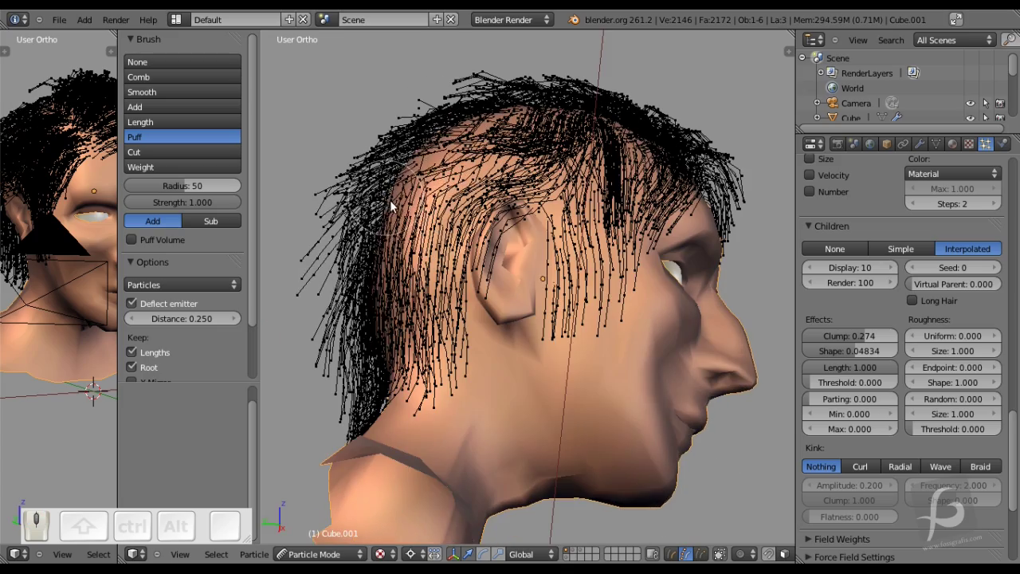
{"action": "mouse_move", "coordinate": [438, 223]}
{"action": "middle_mouse_down"}
{"action": "mouse_move", "coordinate": [488, 282]}
{"action": "mouse_move", "coordinate": [575, 299]}
{"action": "middle_mouse_up"}
{"action": "left_click_drag", "start_coordinate": [574, 299], "coordinate": [536, 304]}
{"action": "mouse_move", "coordinate": [550, 285]}
{"action": "middle_mouse_down"}
{"action": "mouse_move", "coordinate": [653, 273]}
{"action": "mouse_move", "coordinate": [646, 217]}
{"action": "middle_mouse_up"}
{"action": "left_click_drag", "start_coordinate": [646, 217], "coordinate": [654, 282]}
{"action": "middle_click_drag", "start_coordinate": [653, 281], "coordinate": [700, 263]}
Puff the hair along the parting on the top of the head with the Puff brush.
{"action": "mouse_move", "coordinate": [674, 273]}
{"action": "middle_mouse_down"}
{"action": "mouse_move", "coordinate": [755, 267]}
{"action": "mouse_move", "coordinate": [714, 256]}
{"action": "mouse_move", "coordinate": [671, 218]}
{"action": "mouse_move", "coordinate": [494, 202]}
{"action": "middle_mouse_up"}
{"action": "middle_click_drag", "start_coordinate": [353, 216], "coordinate": [426, 200]}
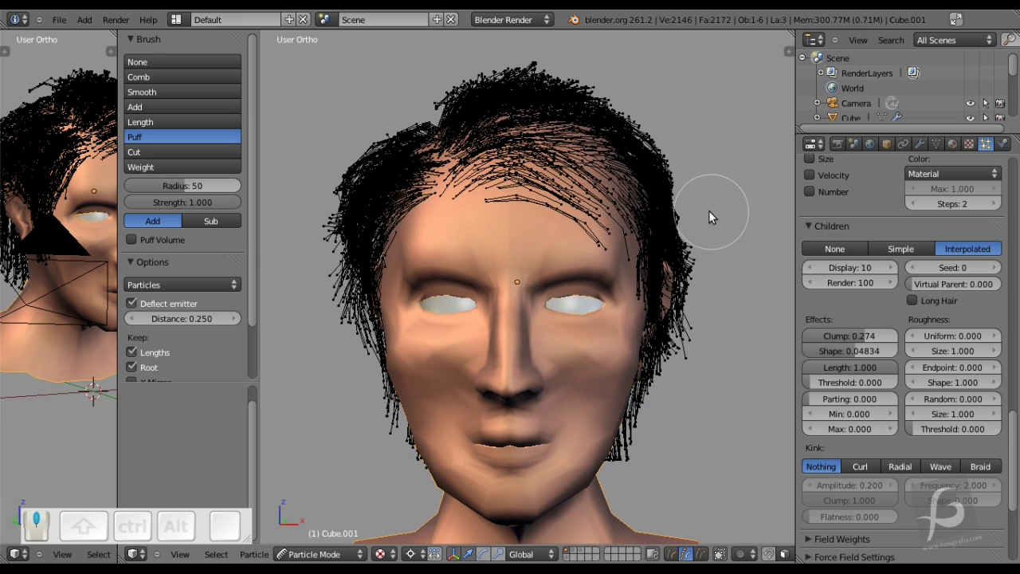
{"action": "middle_click_drag", "start_coordinate": [564, 220], "coordinate": [445, 200]}
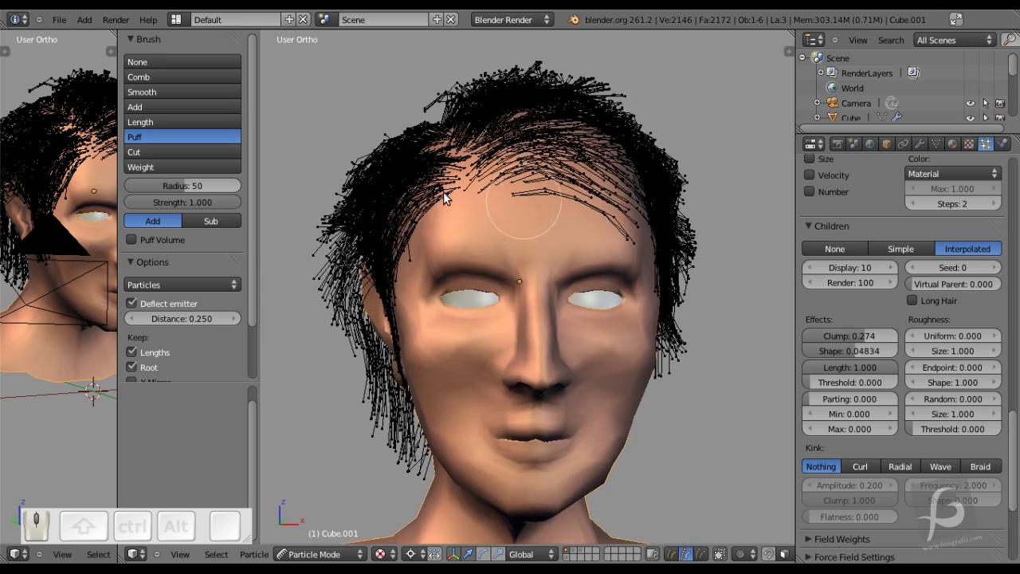
{"action": "left_click", "coordinate": [177, 75]}
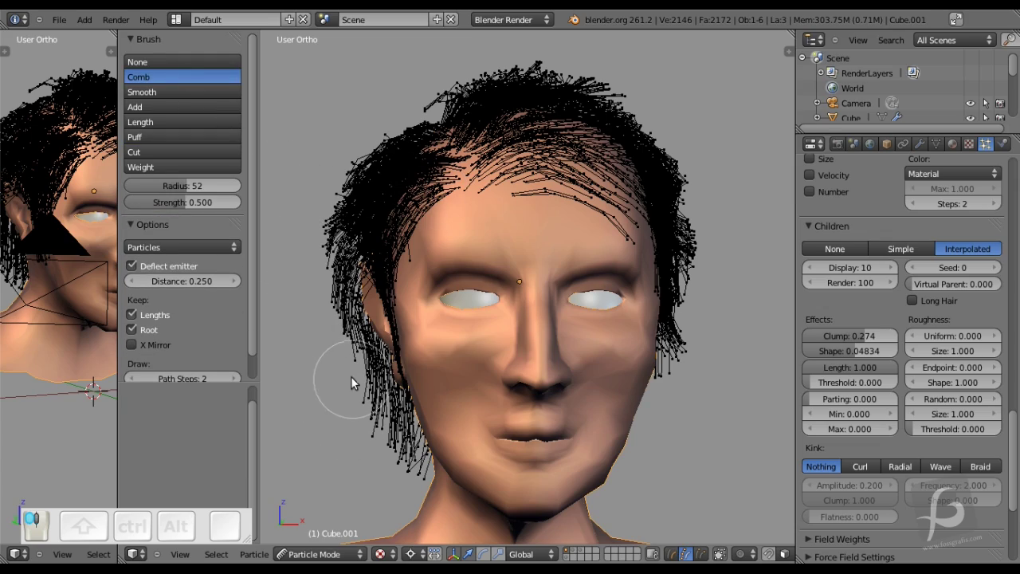
{"action": "middle_click_drag", "start_coordinate": [351, 376], "coordinate": [331, 374]}
{"action": "middle_click_drag", "start_coordinate": [384, 241], "coordinate": [414, 315]}
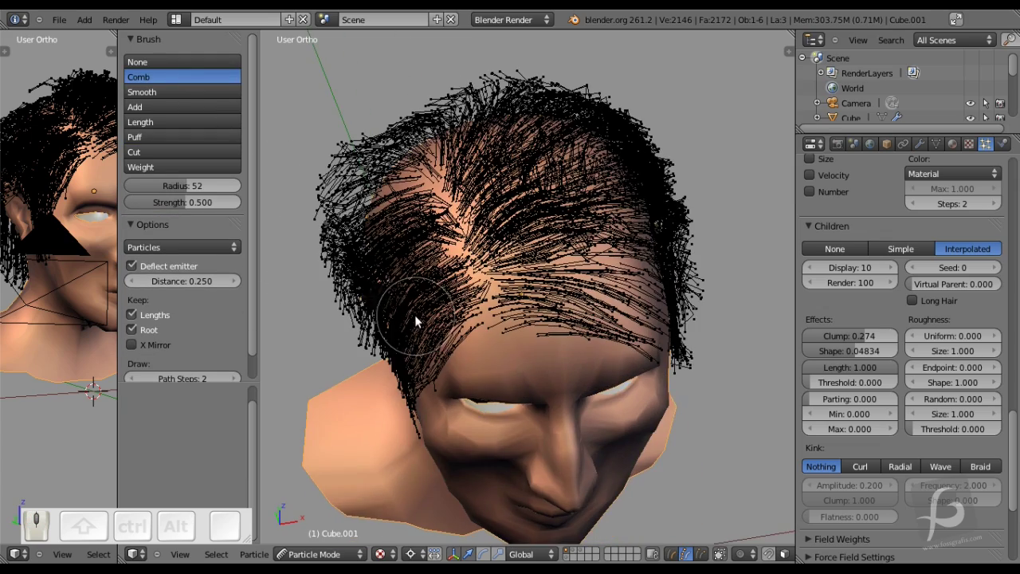
{"action": "left_click", "coordinate": [164, 137]}
{"action": "left_click_drag", "start_coordinate": [430, 211], "coordinate": [435, 179]}
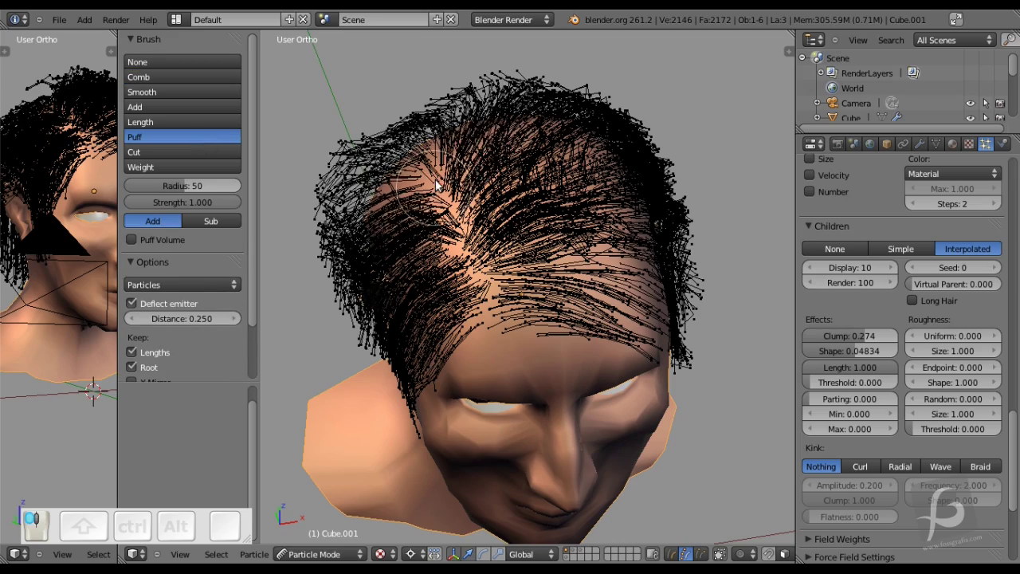
{"action": "middle_click_drag", "start_coordinate": [435, 178], "coordinate": [421, 125]}
{"action": "left_click_drag", "start_coordinate": [422, 125], "coordinate": [446, 137]}
Comb the hair downward along the outer side of the head with the Comb brush.
{"action": "left_click", "coordinate": [184, 77]}
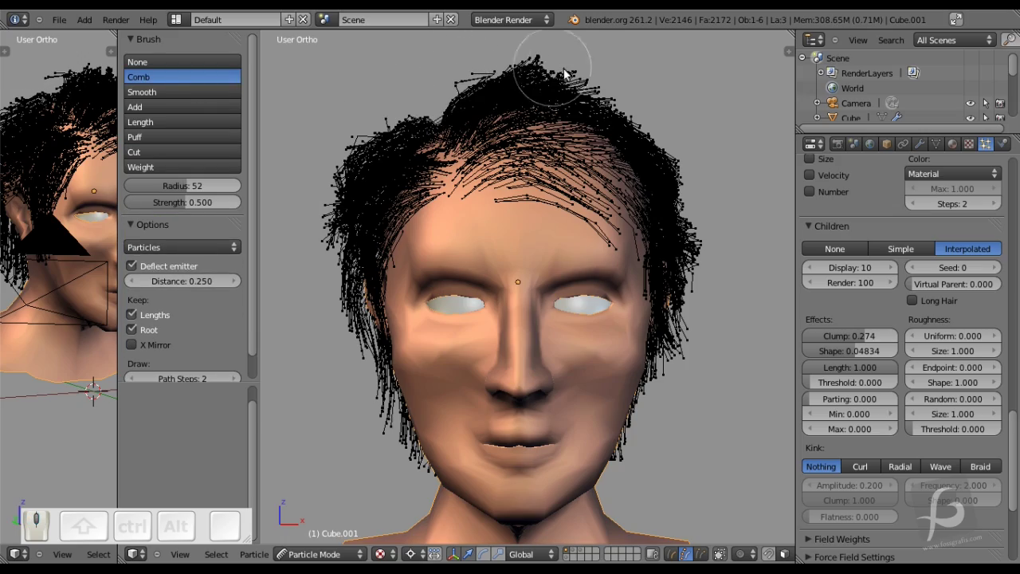
{"action": "middle_click_drag", "start_coordinate": [540, 69], "coordinate": [494, 164]}
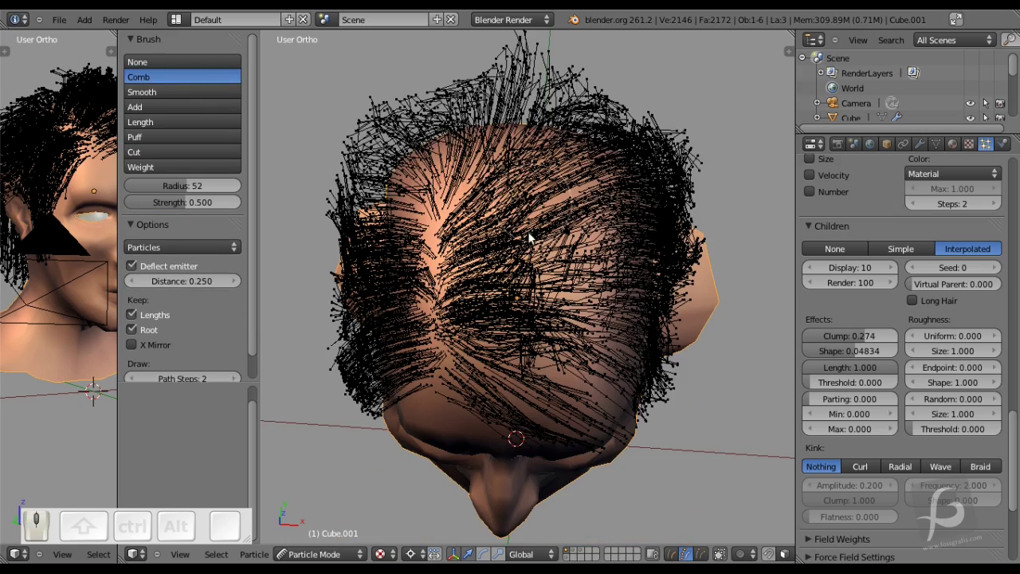
{"action": "middle_click_drag", "start_coordinate": [528, 235], "coordinate": [608, 188]}
{"action": "left_click_drag", "start_coordinate": [331, 230], "coordinate": [381, 355]}
{"action": "middle_click_drag", "start_coordinate": [382, 354], "coordinate": [551, 244]}
Return to Object Mode and save the file over the existing one.
{"action": "left_click", "coordinate": [327, 554]}
{"action": "left_click", "coordinate": [338, 539]}
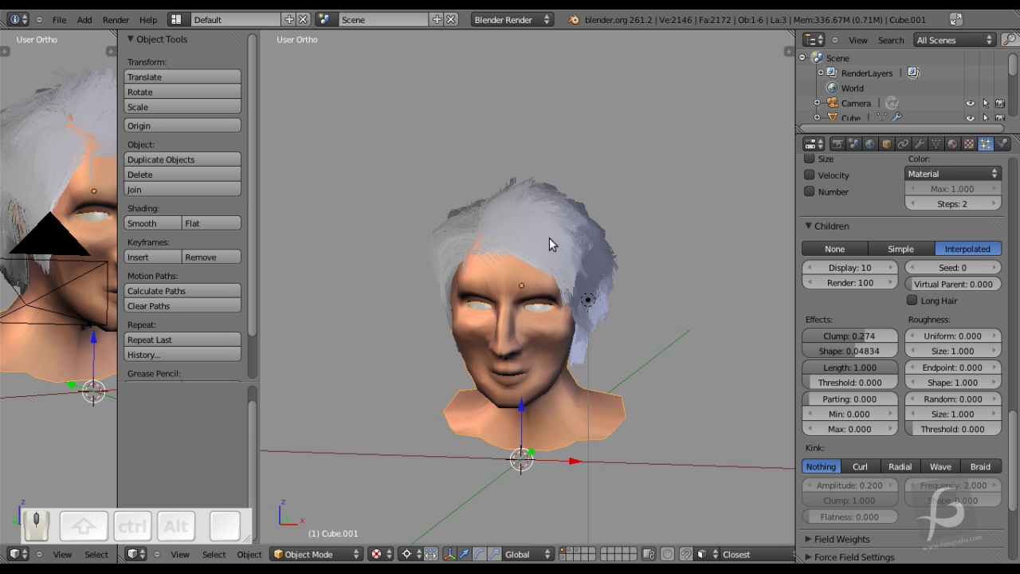
{"action": "key", "text": "ctrl"}
{"action": "key", "text": "ctrl+s"}
{"action": "left_click", "coordinate": [548, 238]}
Render the head from the camera view and examine the fringe and hair shape up close.
{"action": "key", "text": "KP_0"}
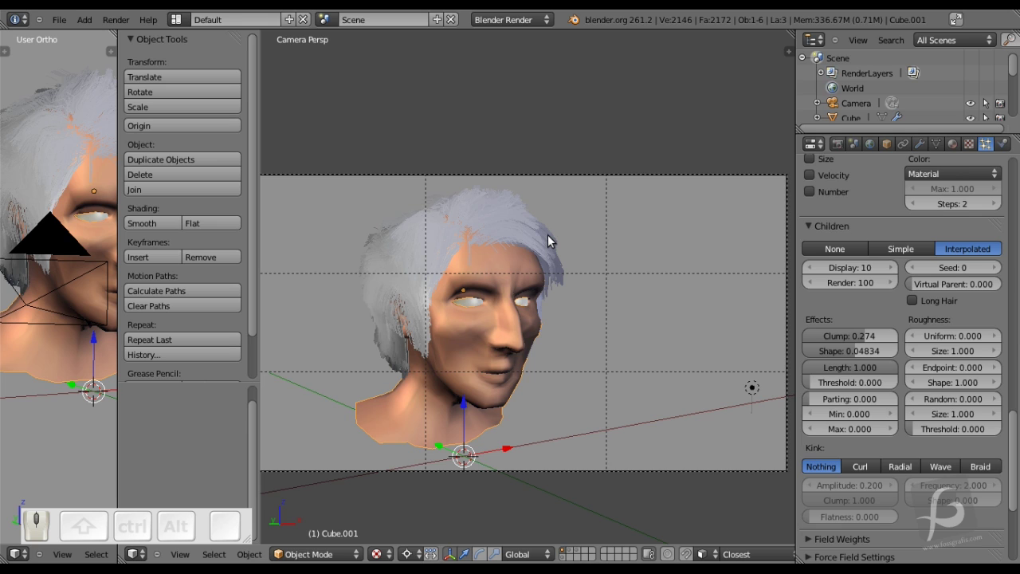
{"action": "key", "text": "F12"}
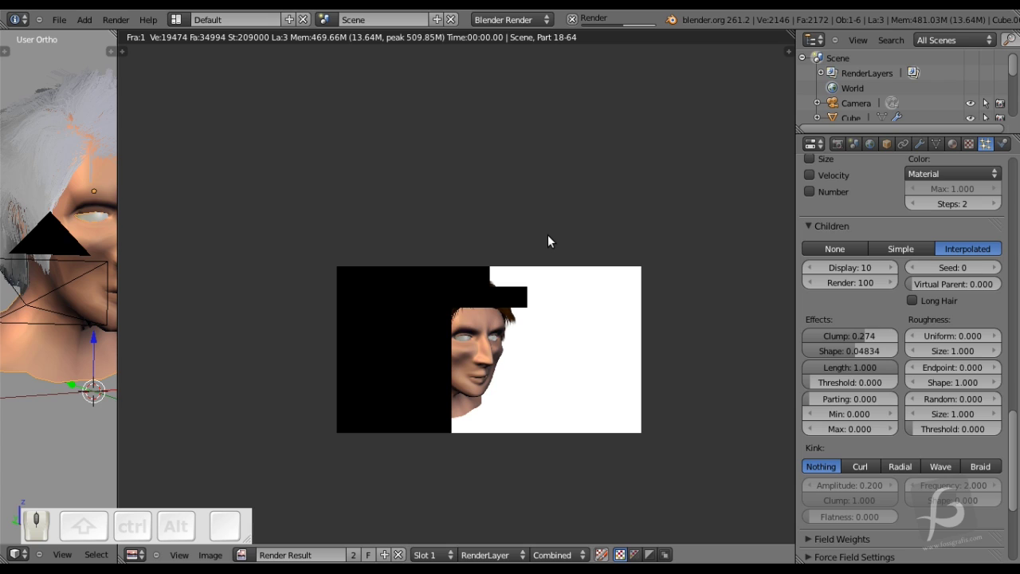
{"action": "scroll", "coordinate": [434, 315], "scroll_direction": "up", "scroll_amount": 2}
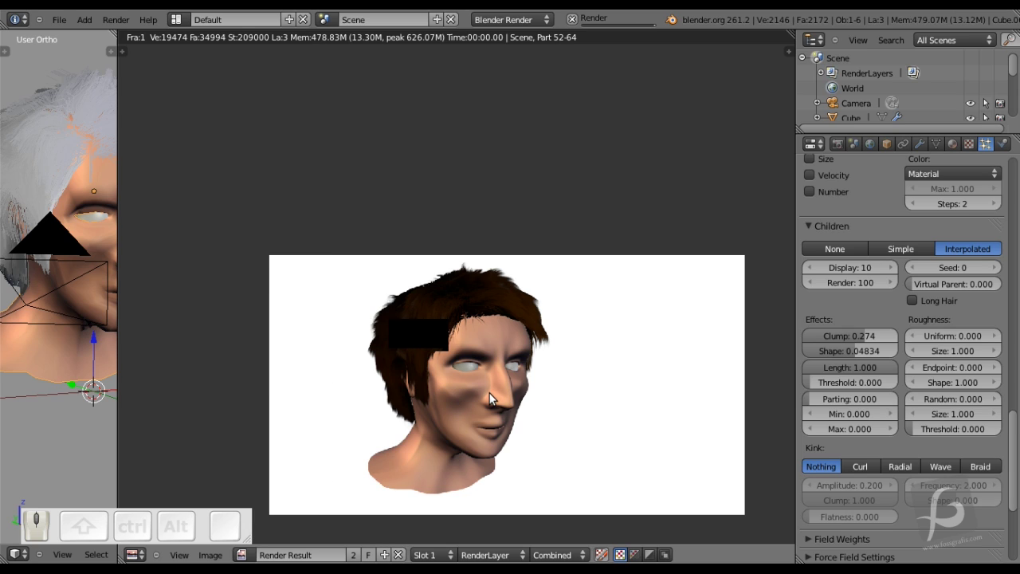
{"action": "scroll", "coordinate": [477, 397], "scroll_direction": "up", "scroll_amount": 3}
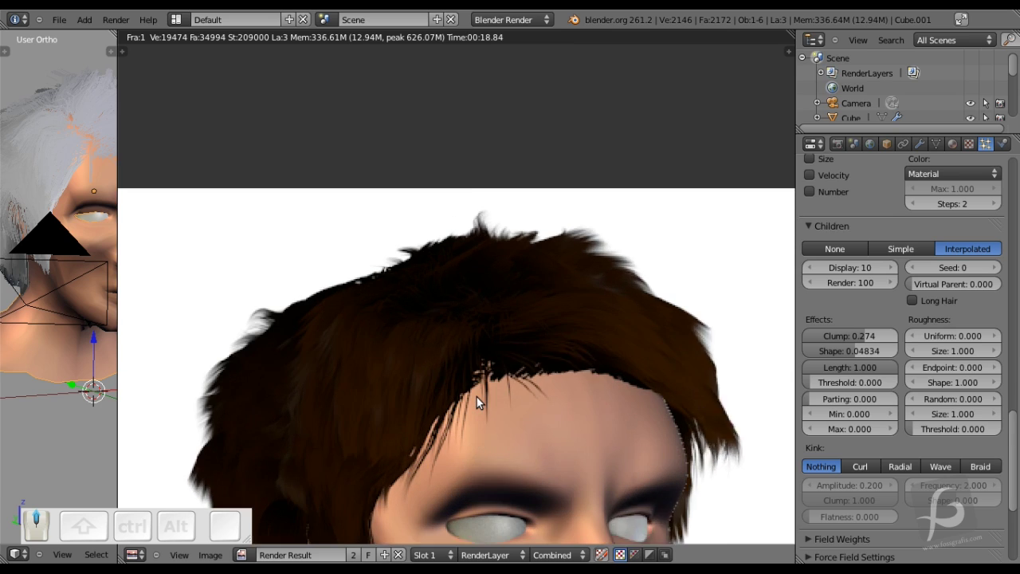
{"action": "middle_click_drag", "start_coordinate": [460, 436], "coordinate": [517, 271]}
{"action": "scroll", "coordinate": [488, 270], "scroll_direction": "up", "scroll_amount": 3}
{"action": "scroll", "coordinate": [485, 282], "scroll_direction": "down", "scroll_amount": 3}
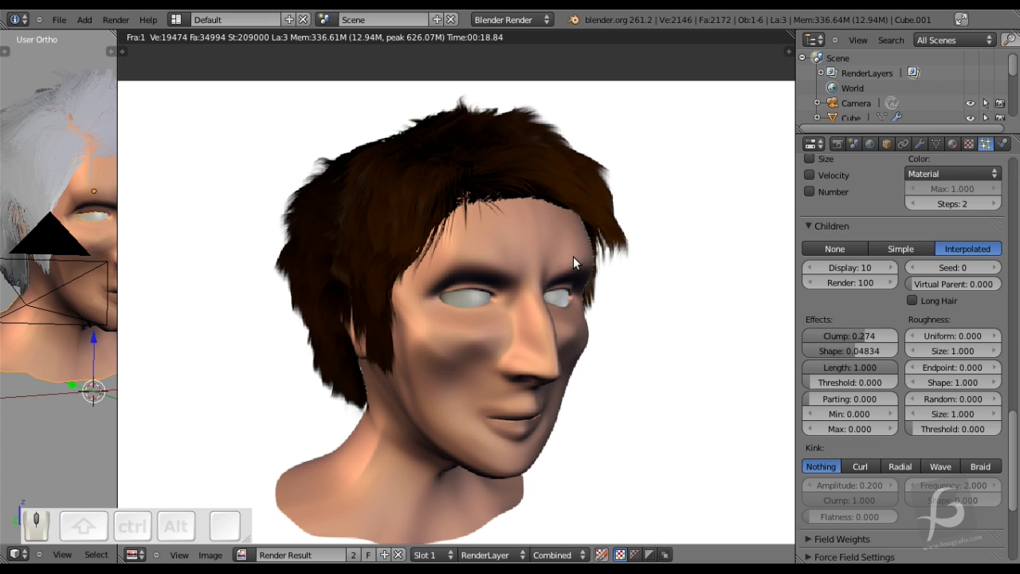
{"action": "scroll", "coordinate": [617, 216], "scroll_direction": "up", "scroll_amount": 2}
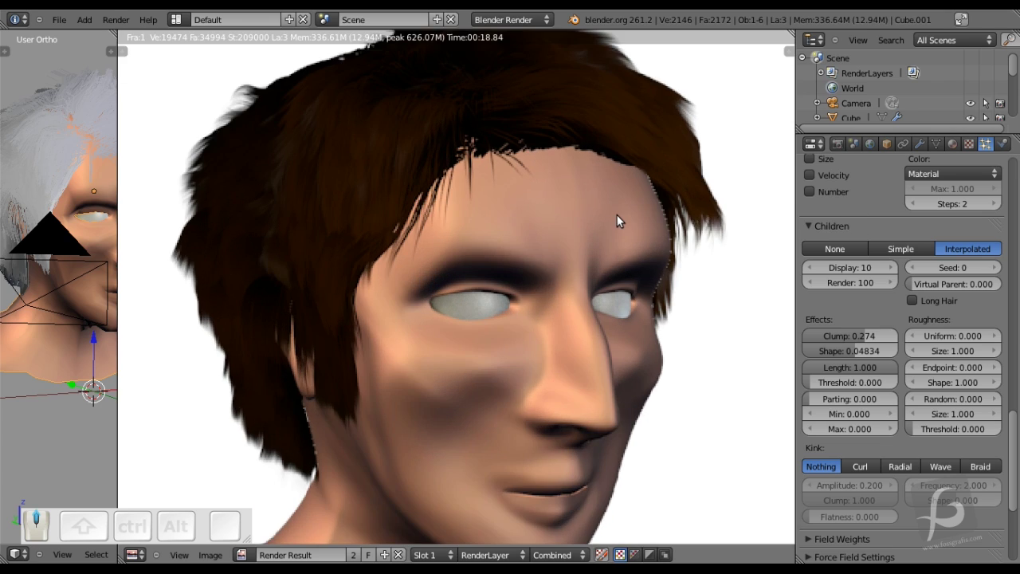
{"action": "scroll", "coordinate": [618, 219], "scroll_direction": "down", "scroll_amount": 2}
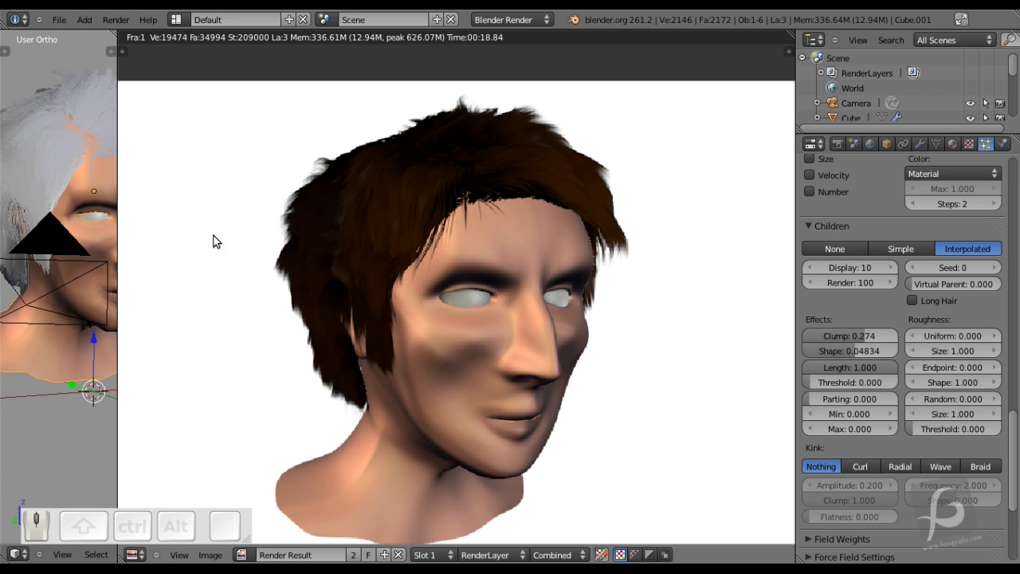
{"action": "scroll", "coordinate": [112, 247], "scroll_direction": "down", "scroll_amount": 1}
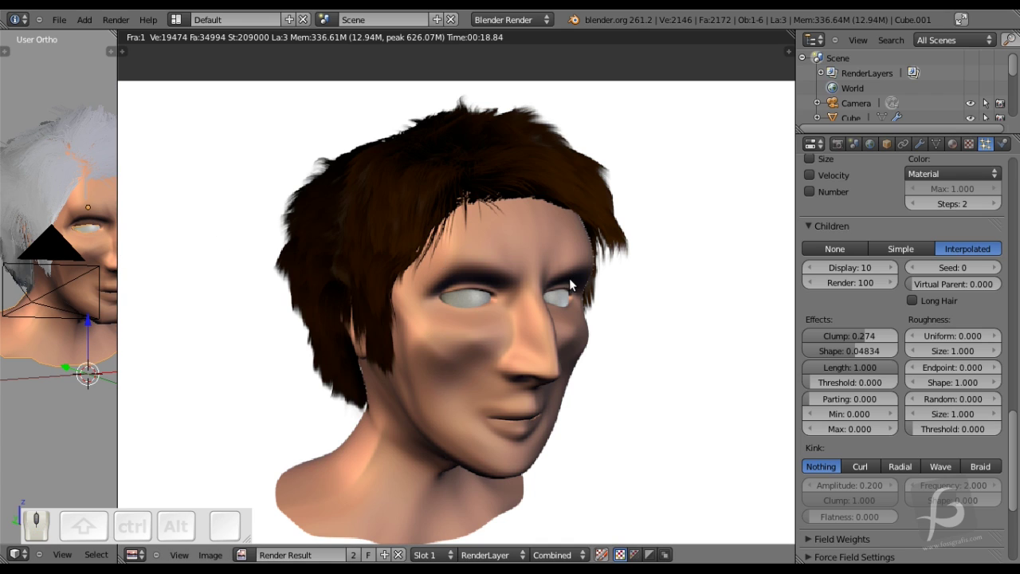
{"action": "key", "text": "Escape"}
Rotate the camera about 66.55° around the global Z axis to frame the other side of the face.
{"action": "right_click", "coordinate": [577, 439]}
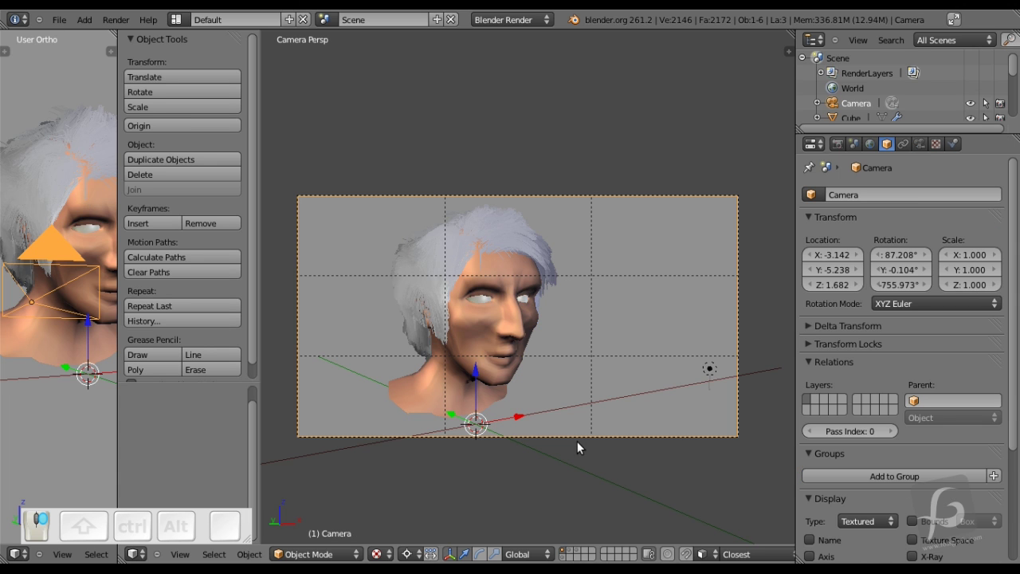
{"action": "key", "text": "r"}
{"action": "key", "text": "z"}
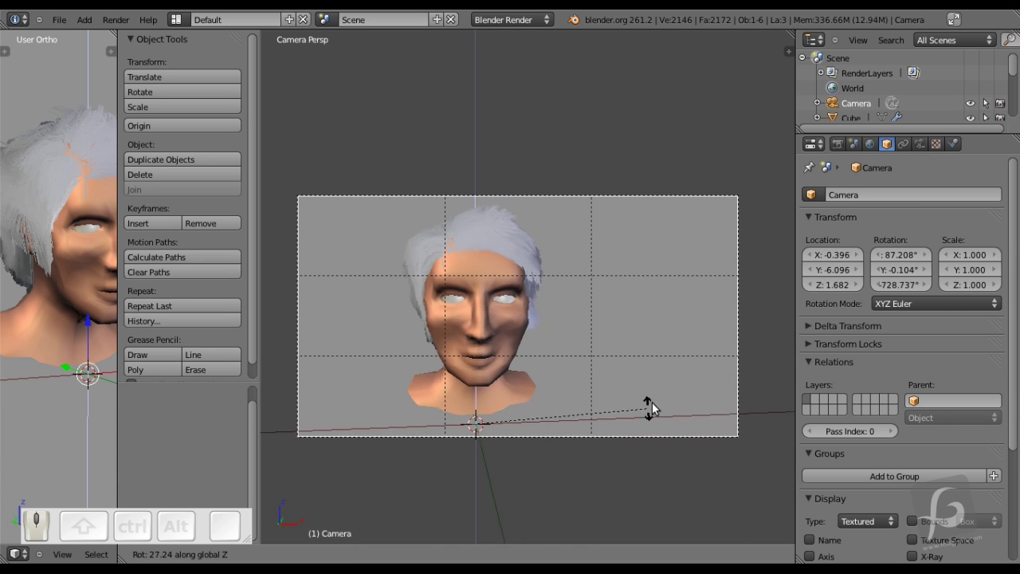
{"action": "left_click", "coordinate": [654, 299]}
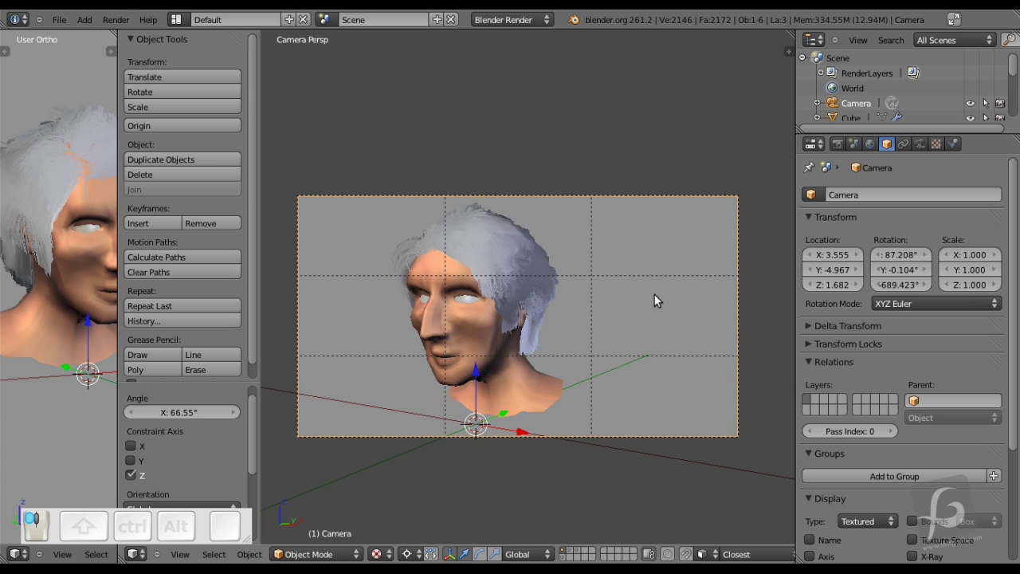
Render the head from the new camera angle and examine the hair around the forehead and ear.
{"action": "key", "text": "F12"}
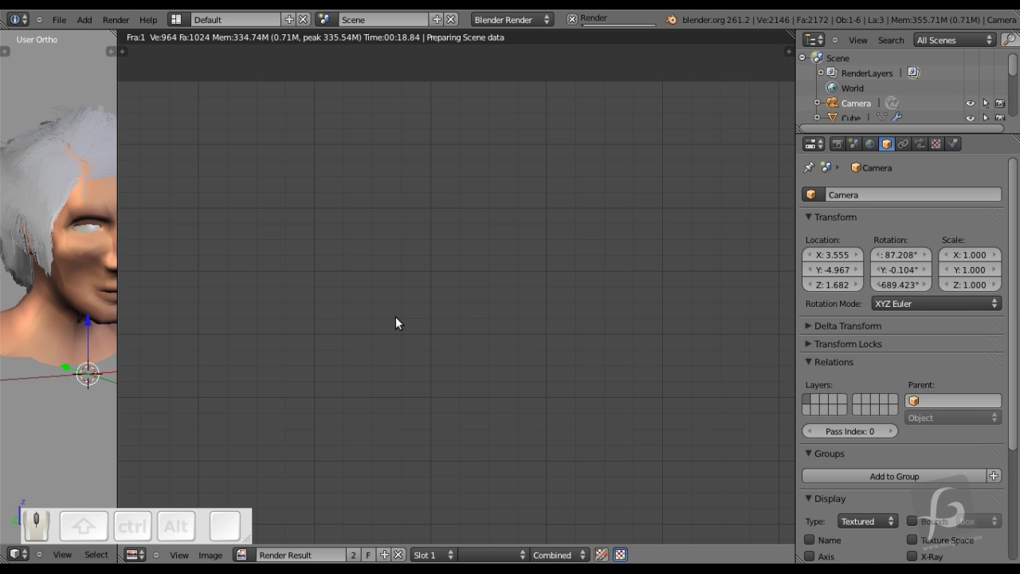
{"action": "scroll", "coordinate": [451, 275], "scroll_direction": "down", "scroll_amount": 1}
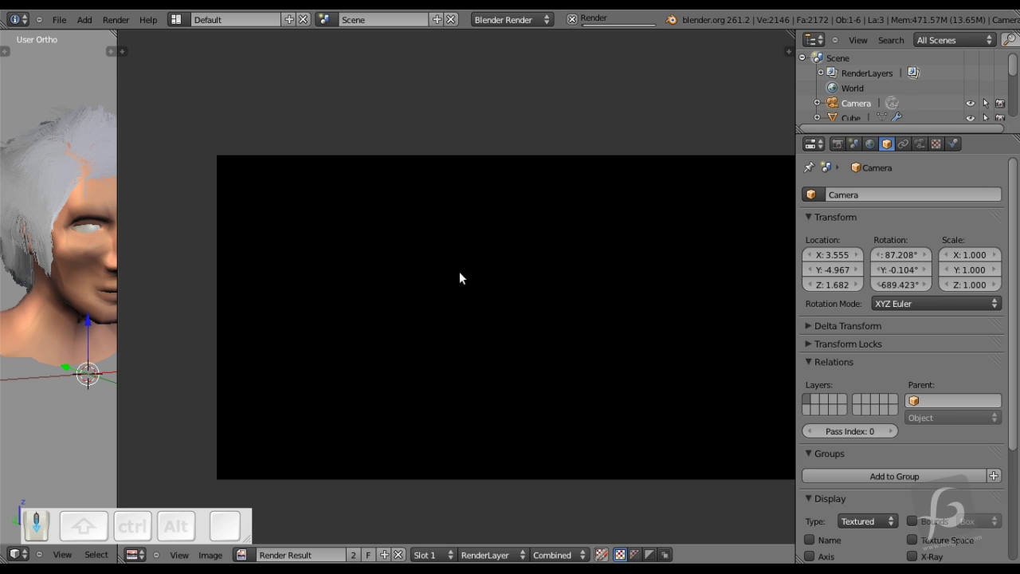
{"action": "middle_click_drag", "start_coordinate": [492, 279], "coordinate": [456, 259]}
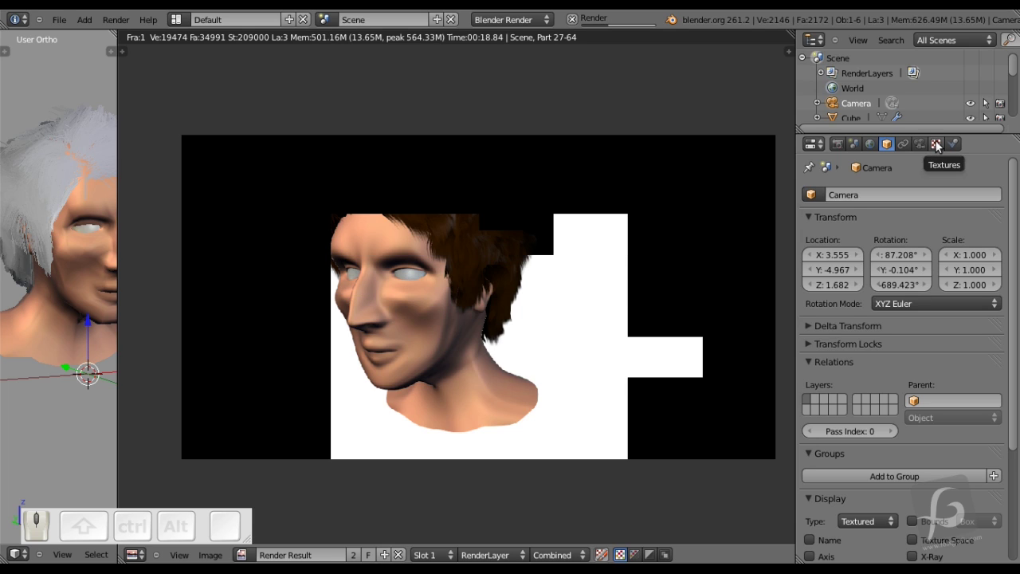
{"action": "scroll", "coordinate": [465, 202], "scroll_direction": "up", "scroll_amount": 1}
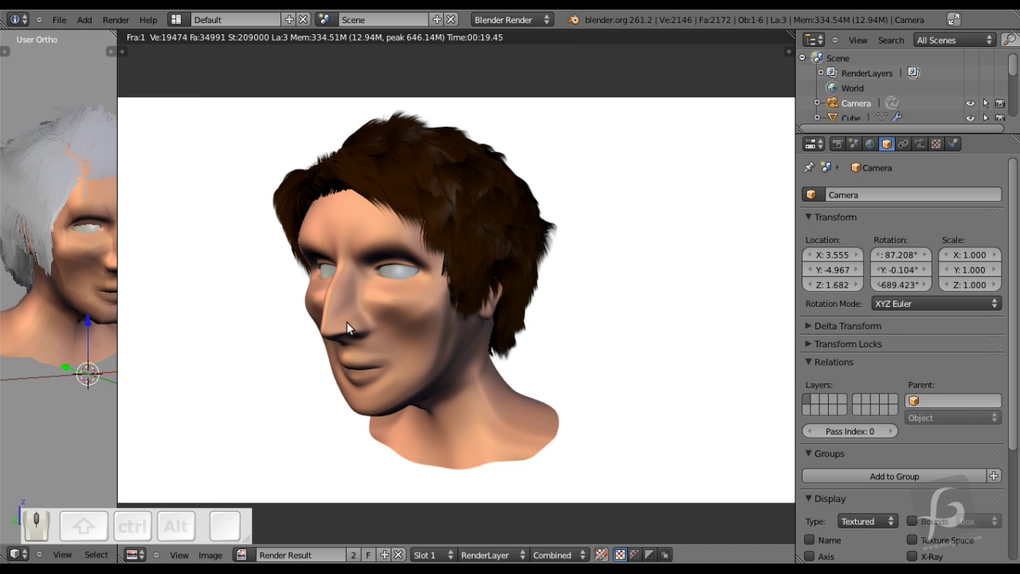
{"action": "scroll", "coordinate": [364, 328], "scroll_direction": "up", "scroll_amount": 6}
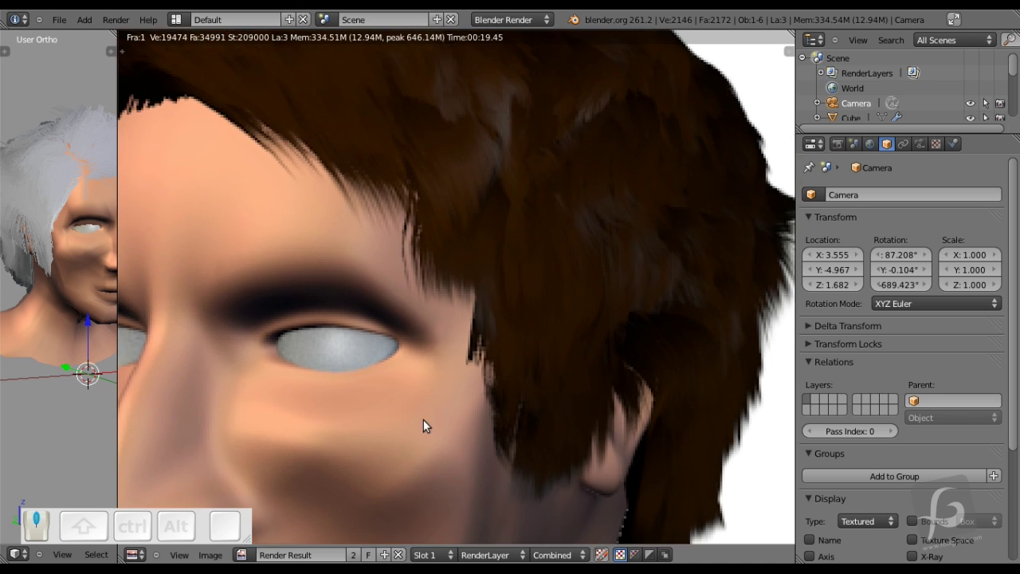
{"action": "scroll", "coordinate": [430, 398], "scroll_direction": "down", "scroll_amount": 6}
{"action": "middle_click_drag", "start_coordinate": [452, 297], "coordinate": [511, 252]}
{"action": "scroll", "coordinate": [511, 251], "scroll_direction": "down", "scroll_amount": 2}
{"action": "scroll", "coordinate": [328, 213], "scroll_direction": "up", "scroll_amount": 3}
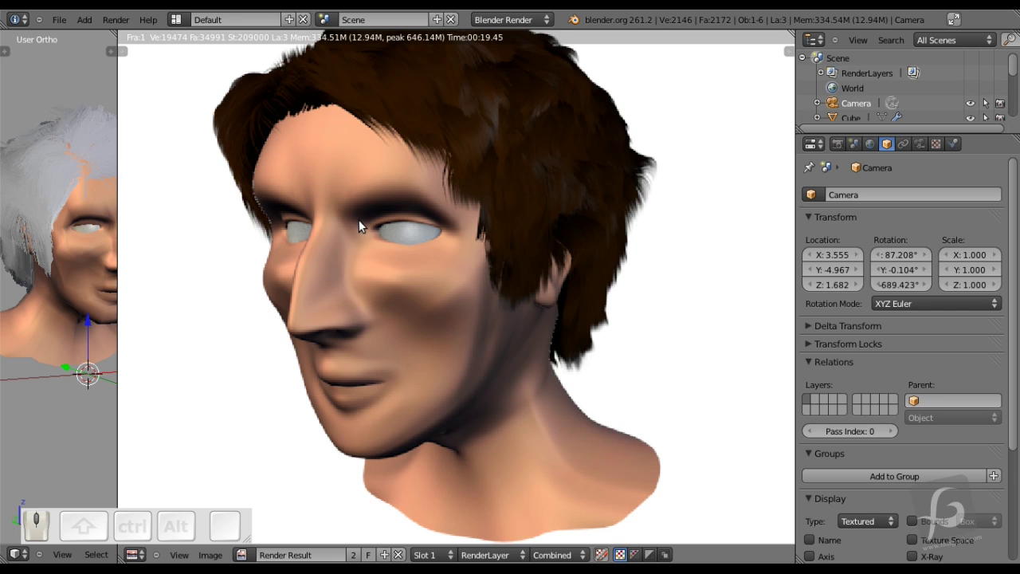
{"action": "middle_click_drag", "start_coordinate": [375, 110], "coordinate": [368, 158]}
{"action": "middle_click_drag", "start_coordinate": [388, 216], "coordinate": [389, 200]}
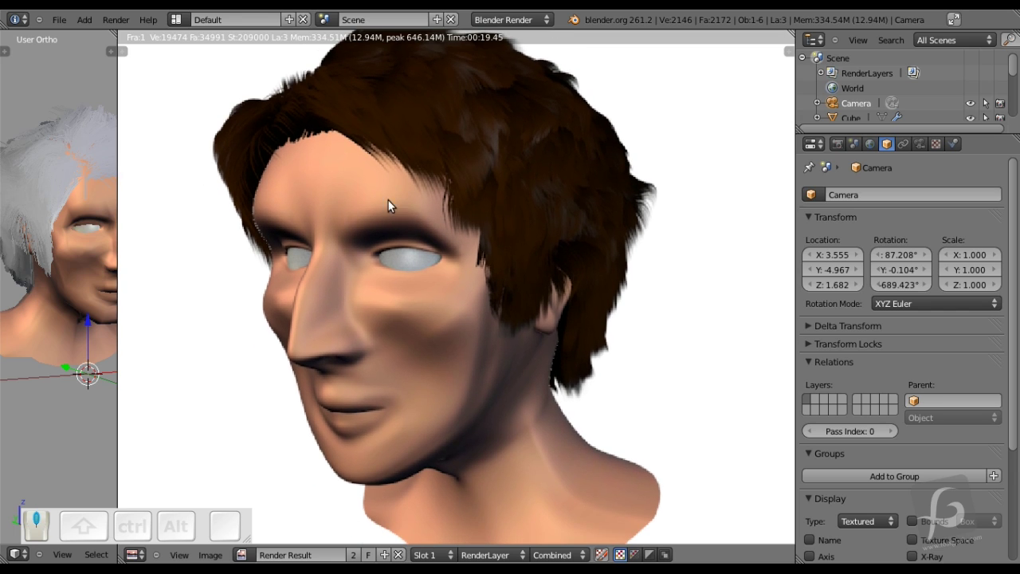
{"action": "left_click", "coordinate": [919, 145]}
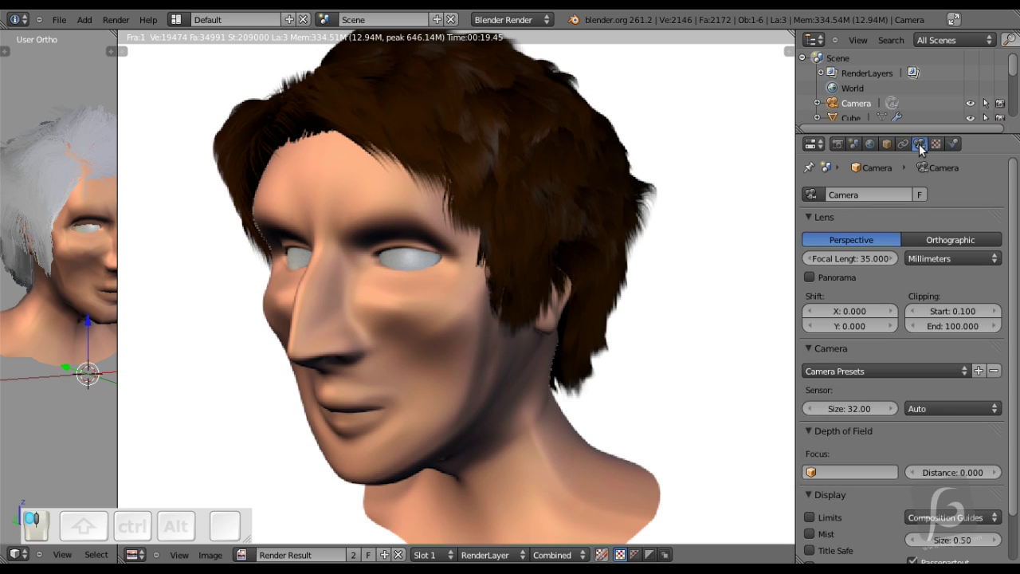
{"action": "key", "text": "Escape"}
Select the head and bring up the hair_color texture of its hair material.
{"action": "right_click", "coordinate": [484, 279]}
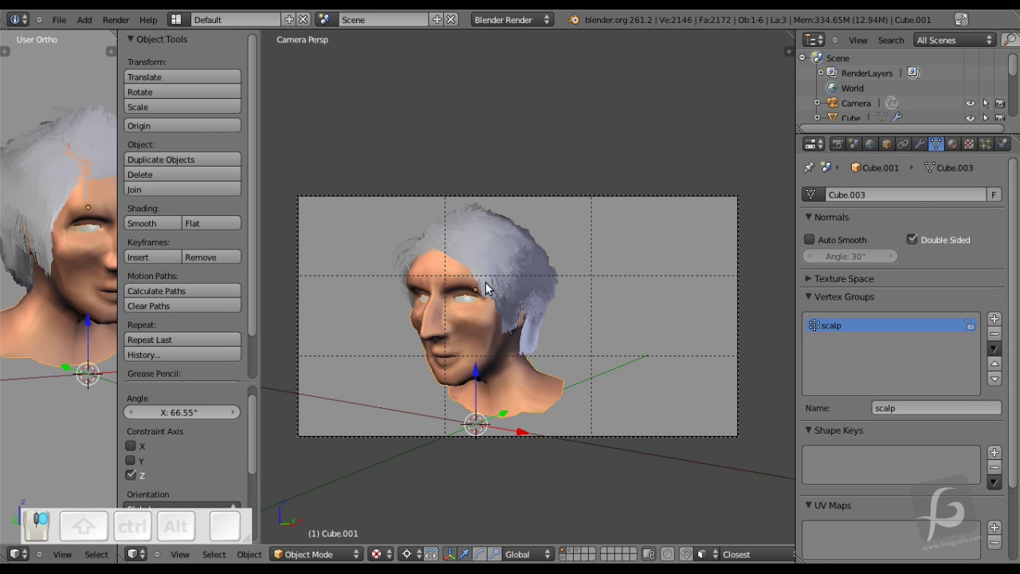
{"action": "right_click", "coordinate": [483, 293]}
{"action": "right_click", "coordinate": [482, 338]}
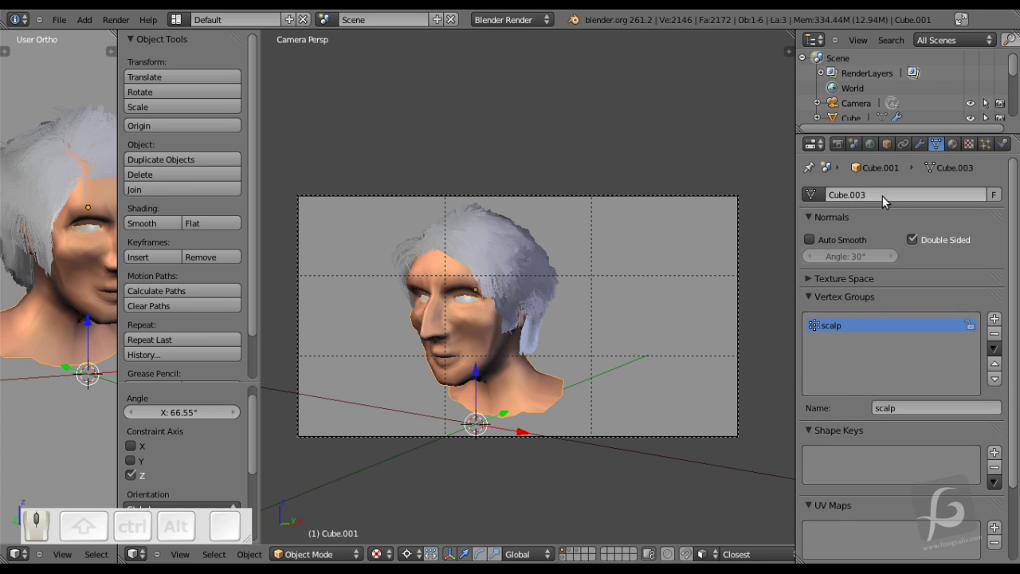
{"action": "left_click", "coordinate": [954, 145]}
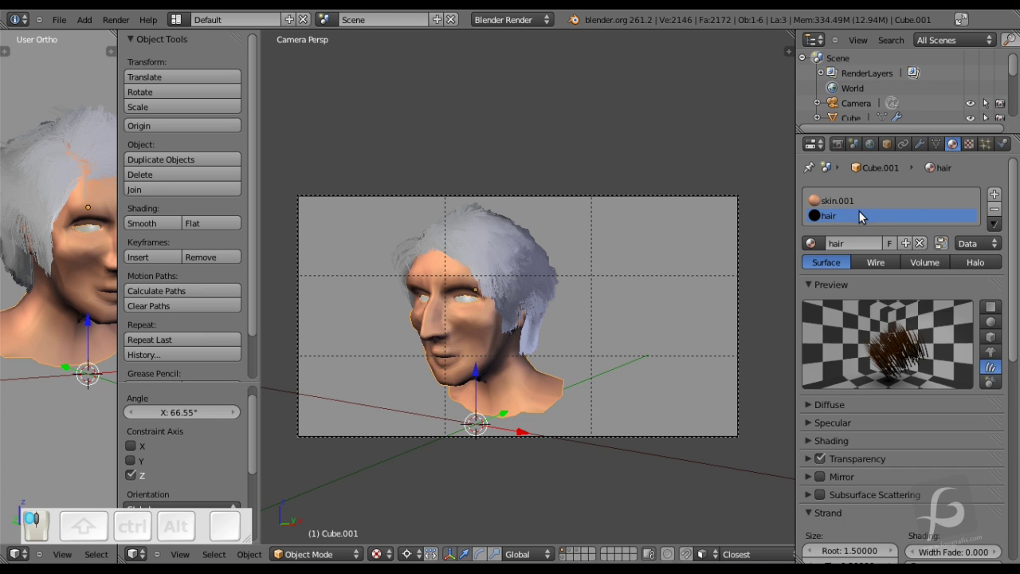
{"action": "left_click", "coordinate": [969, 143]}
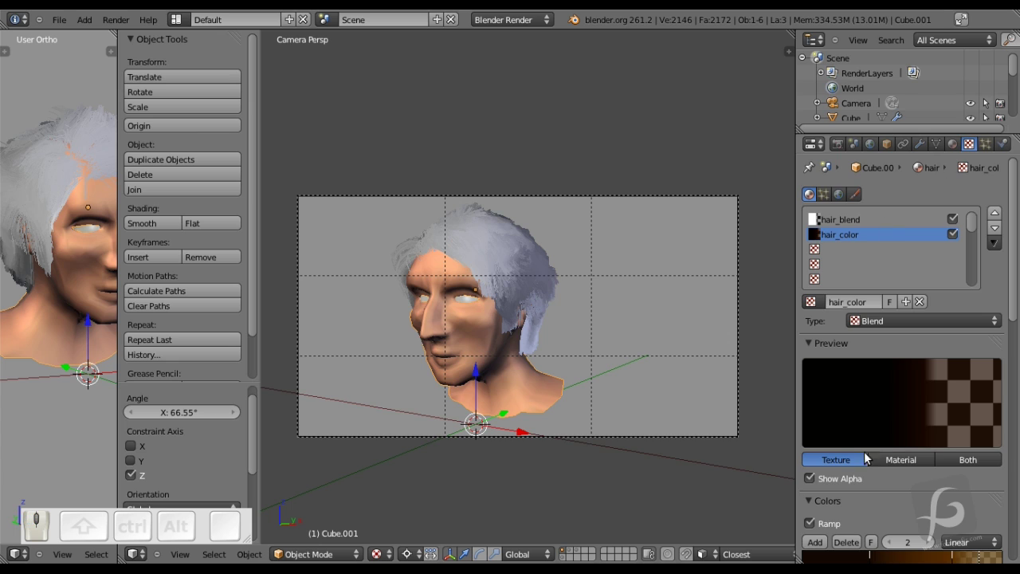
Shift the colour of the hair_color ramp stop at position 0.337 to a very dark olive brown.
{"action": "scroll", "coordinate": [891, 488], "scroll_direction": "down", "scroll_amount": 3}
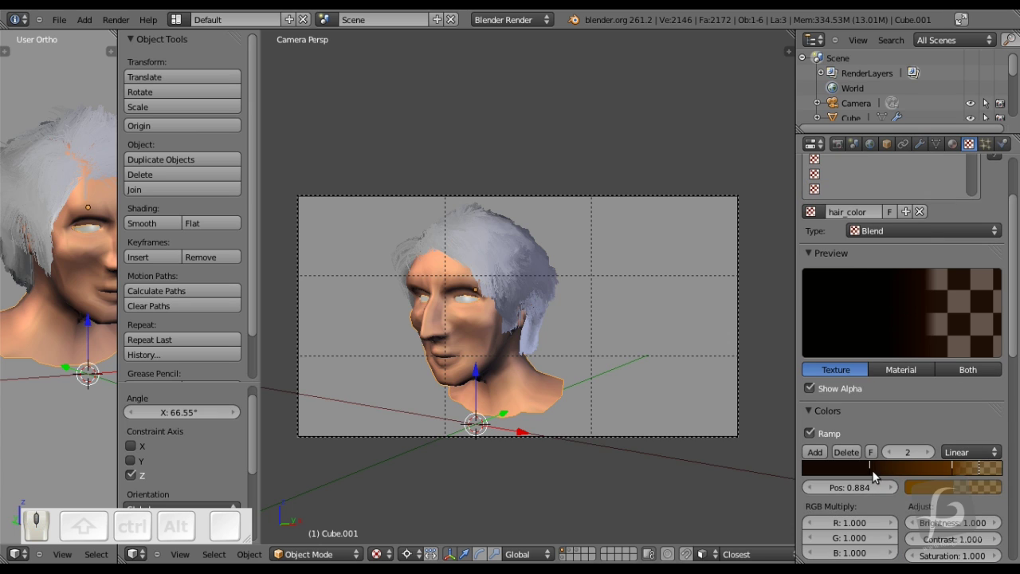
{"action": "left_click", "coordinate": [869, 468]}
{"action": "left_click", "coordinate": [922, 487]}
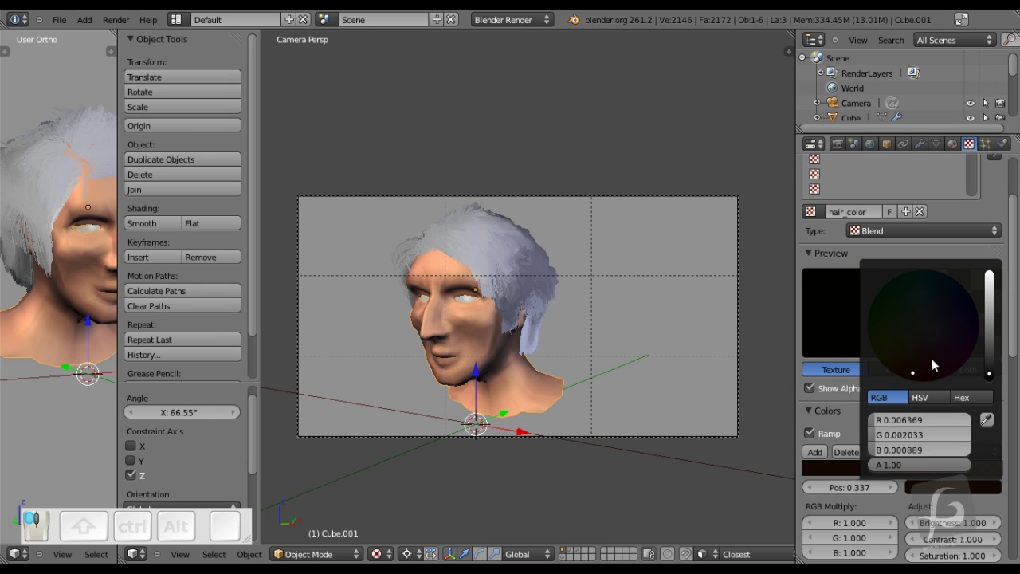
{"action": "left_click", "coordinate": [887, 360]}
{"action": "left_click", "coordinate": [906, 363]}
{"action": "left_click", "coordinate": [892, 357]}
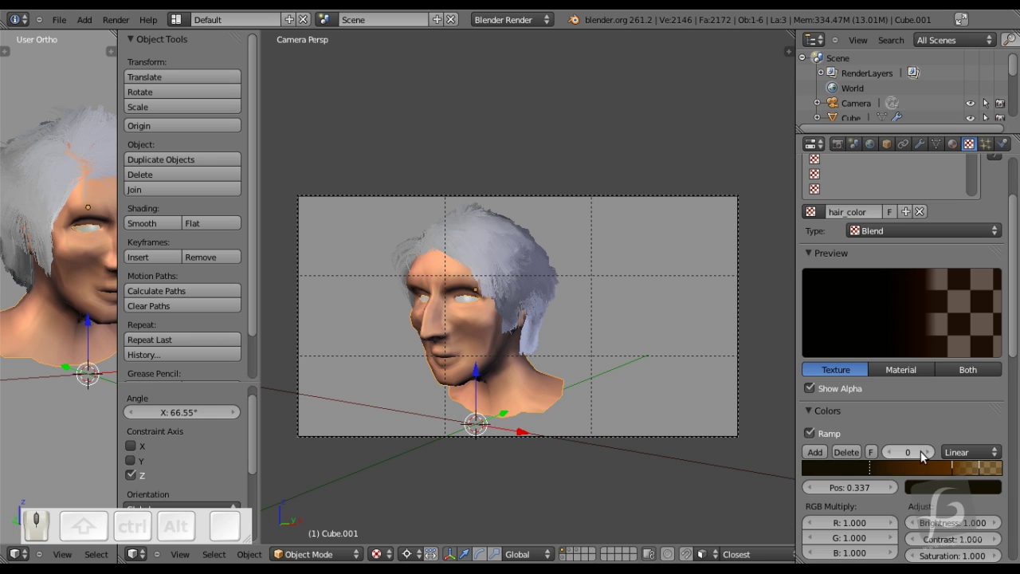
Set the hair_color ramp stop at position 0.749 to a muted olive brown, about R 0.095, G 0.073, B 0.026.
{"action": "left_click", "coordinate": [954, 468]}
{"action": "left_click", "coordinate": [956, 486]}
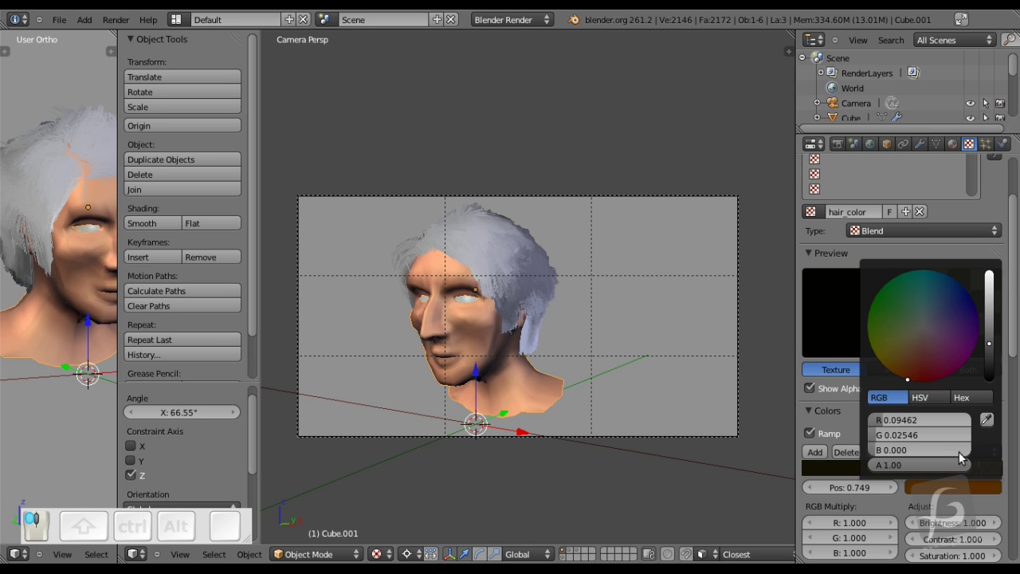
{"action": "left_click_drag", "start_coordinate": [906, 375], "coordinate": [896, 355]}
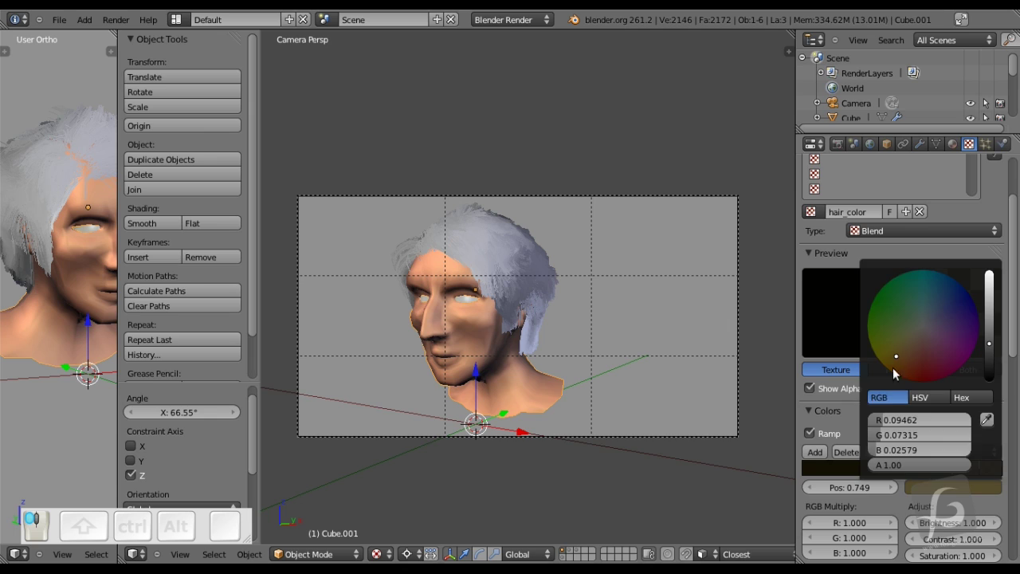
Shift the colour of the semi-transparent hair_color ramp stop at position 0.884 from orange towards a desaturated olive yellow.
{"action": "left_click", "coordinate": [979, 471]}
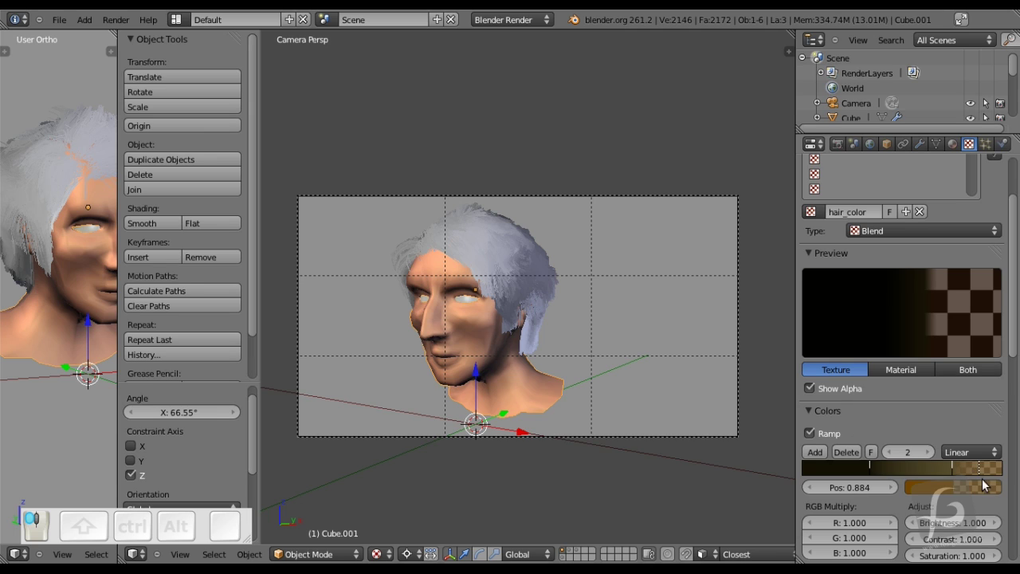
{"action": "left_click", "coordinate": [977, 487]}
{"action": "left_click_drag", "start_coordinate": [903, 381], "coordinate": [889, 361]}
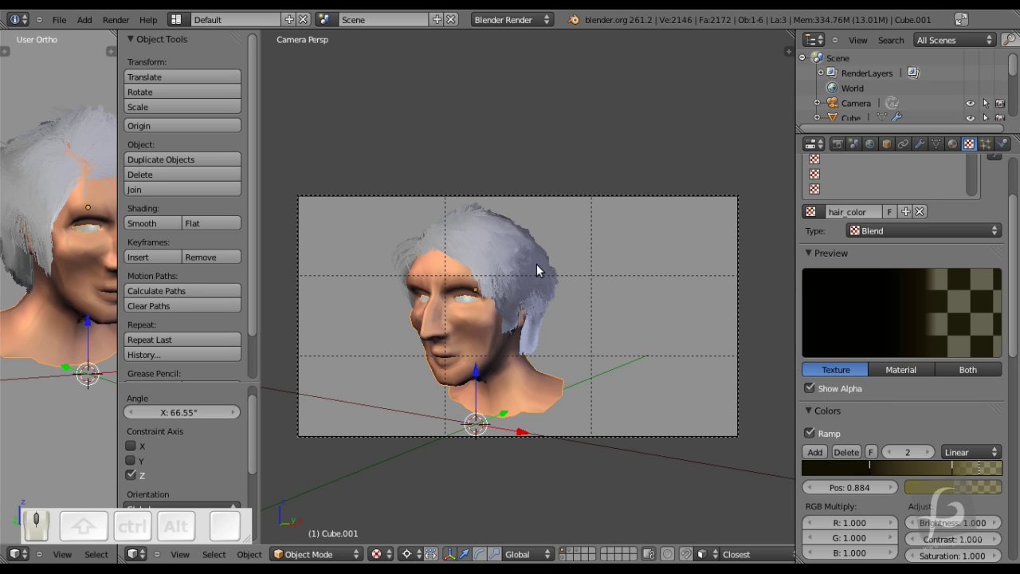
Render the head with the adjusted ramp colours and examine the hair up close and as a whole.
{"action": "key", "text": "F12"}
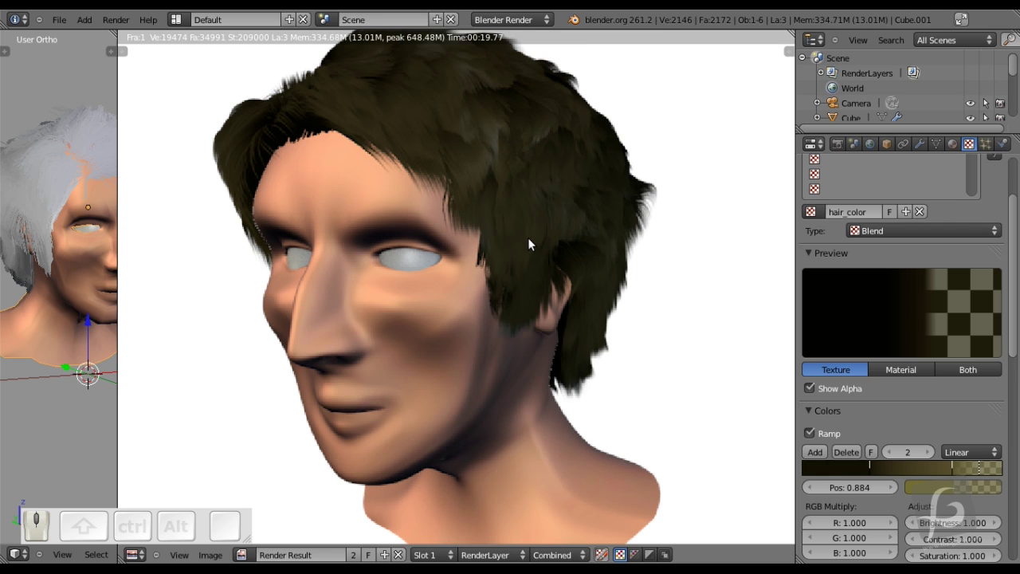
{"action": "scroll", "coordinate": [529, 239], "scroll_direction": "down", "scroll_amount": 2}
{"action": "scroll", "coordinate": [399, 277], "scroll_direction": "up", "scroll_amount": 3}
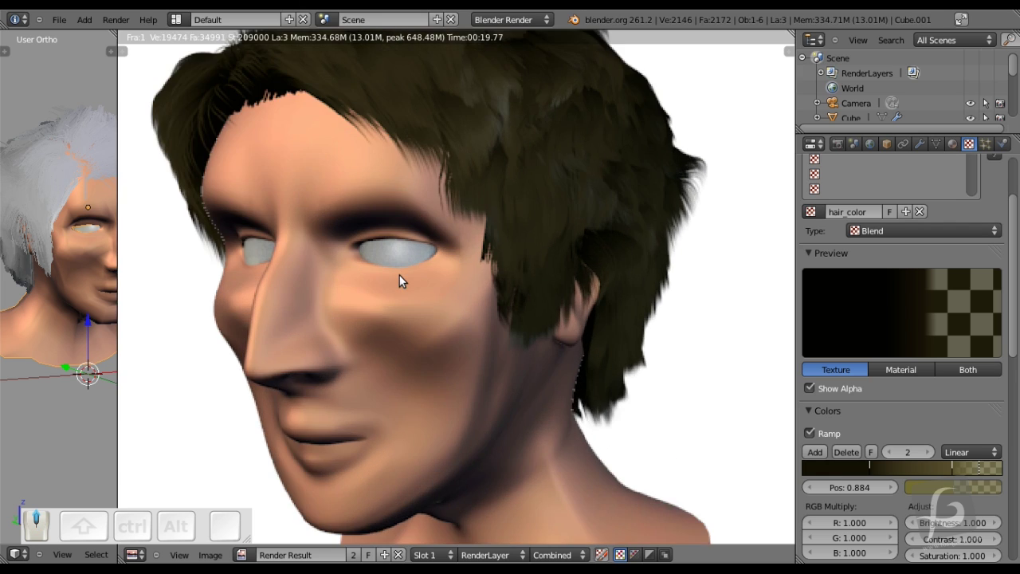
{"action": "scroll", "coordinate": [400, 275], "scroll_direction": "down", "scroll_amount": 3}
{"action": "scroll", "coordinate": [412, 199], "scroll_direction": "up", "scroll_amount": 2}
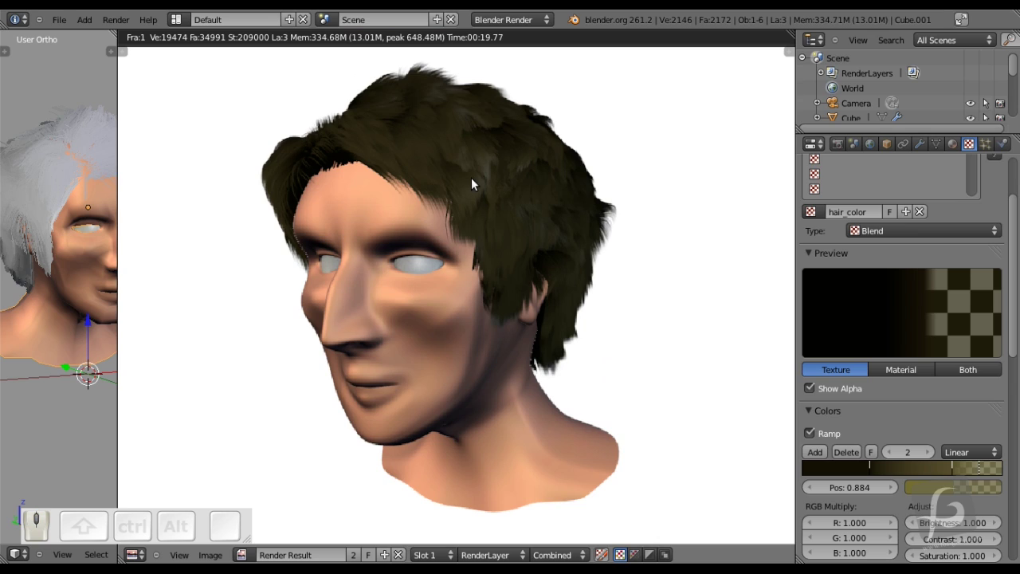